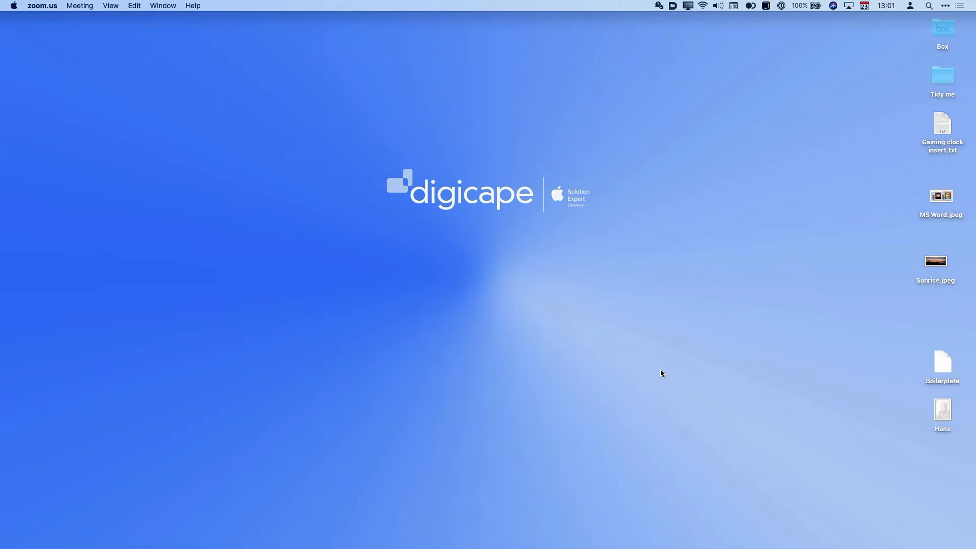
- Switch to Pages with its blank document and reposition the document window on the desktop
{"action": "key", "text": "super+Tab"}
{"action": "key", "text": "super+Tab"}
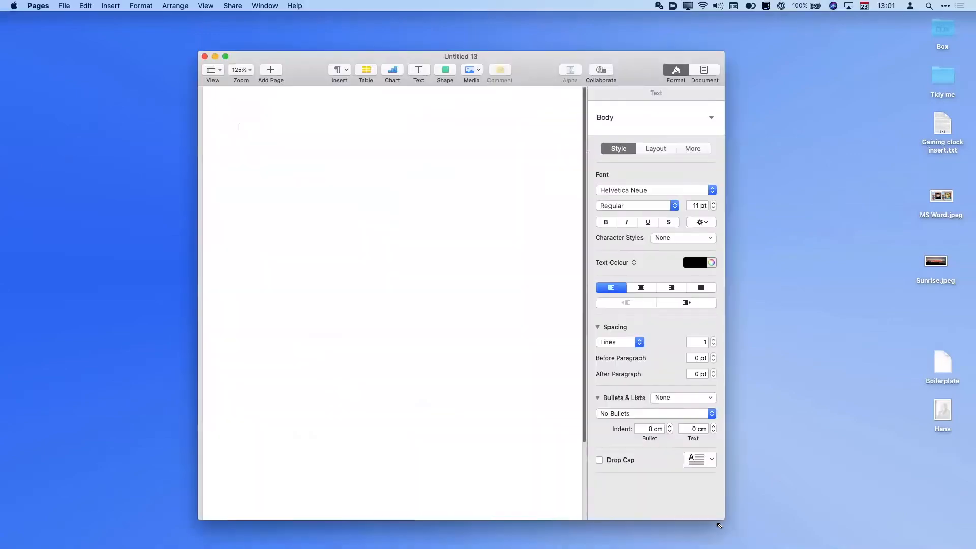
{"action": "left_click_drag", "start_coordinate": [634, 63], "coordinate": [658, 59]}
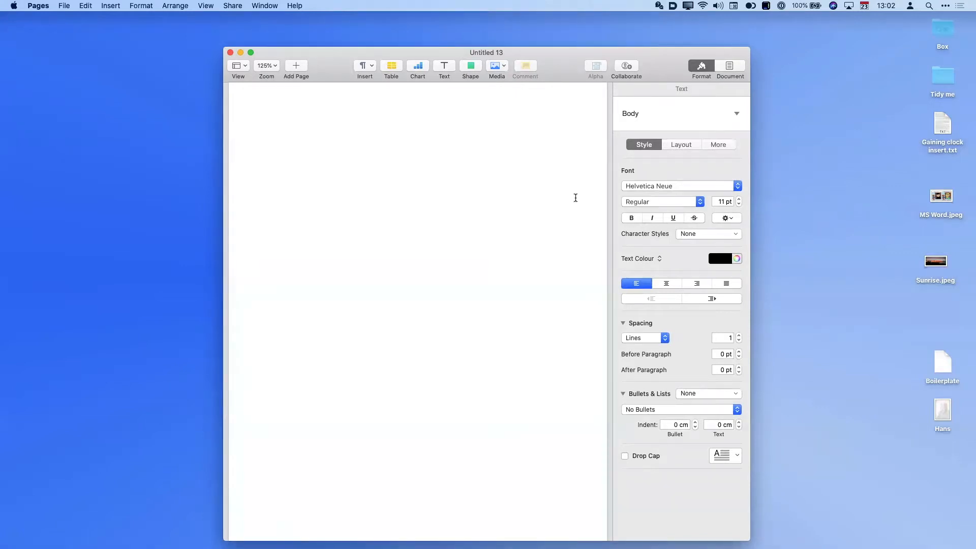
- Copy all the text of Gaining clock insert.txt from BBEdit and paste it into the blank Pages document
{"action": "key", "text": "super+Tab"}
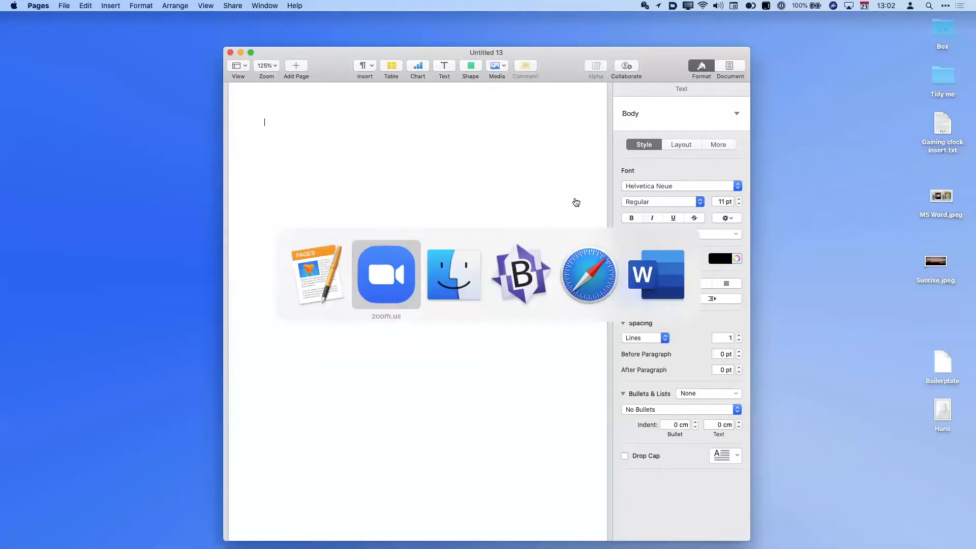
{"action": "key", "text": "super+Tab"}
{"action": "key", "text": "super+Tab"}
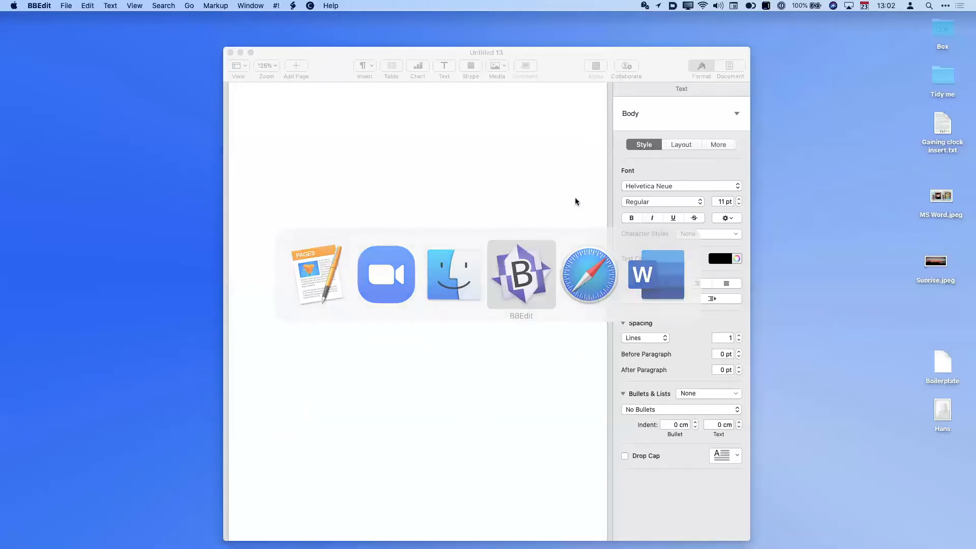
{"action": "key", "text": "super+a"}
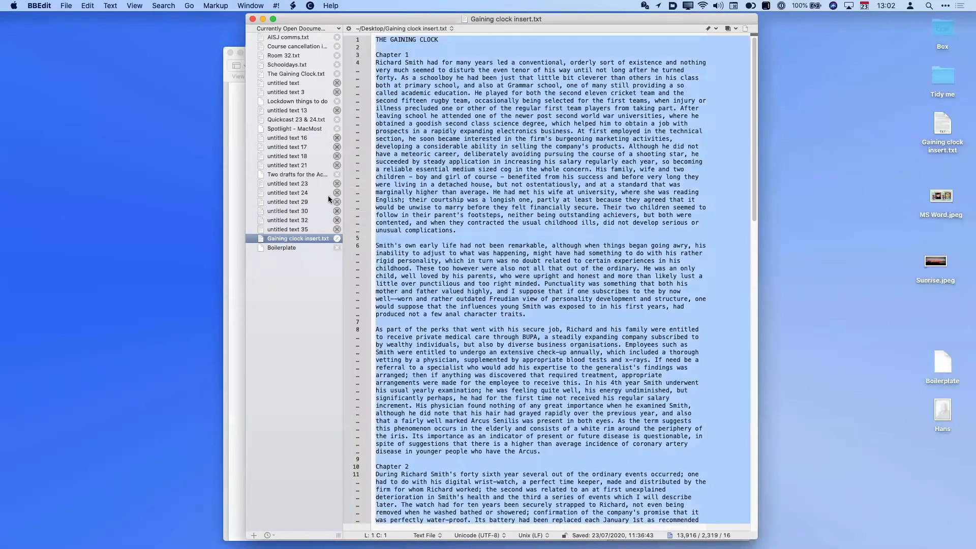
{"action": "left_click", "coordinate": [233, 256]}
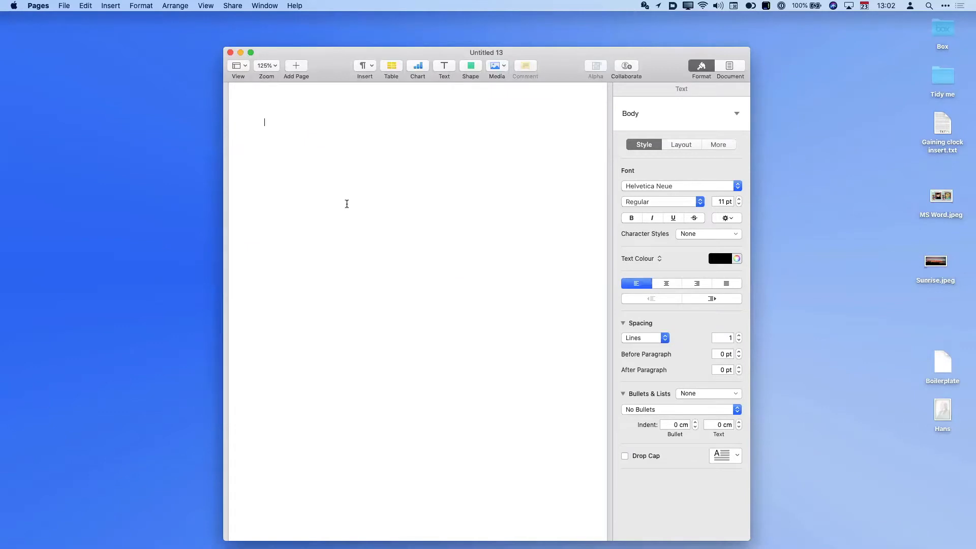
{"action": "key", "text": "super+v"}
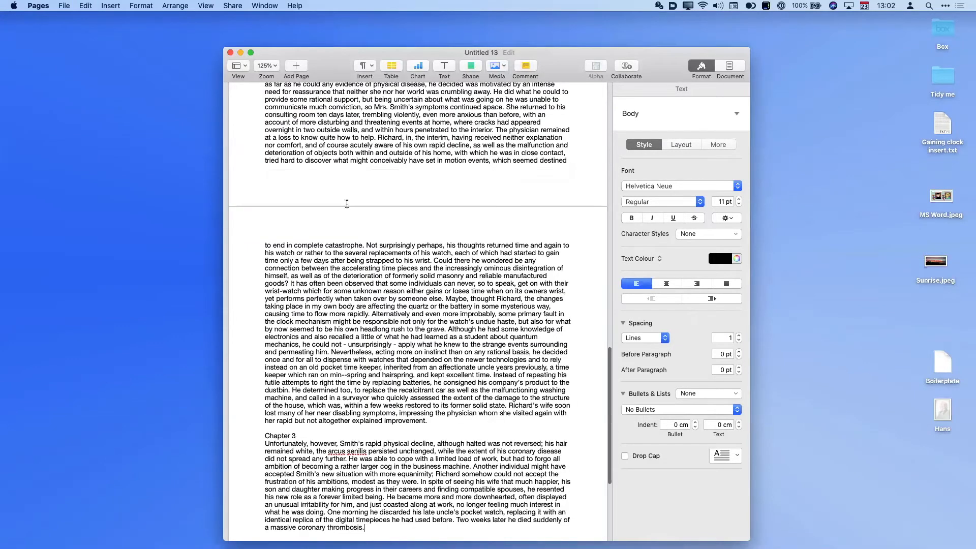
- Look through the pasted text from its title to Chapter 3, including the page breaks and header area
{"action": "scroll", "coordinate": [347, 204], "scroll_direction": "up", "scroll_amount": 5}
{"action": "scroll", "coordinate": [347, 204], "scroll_direction": "up", "scroll_amount": 10}
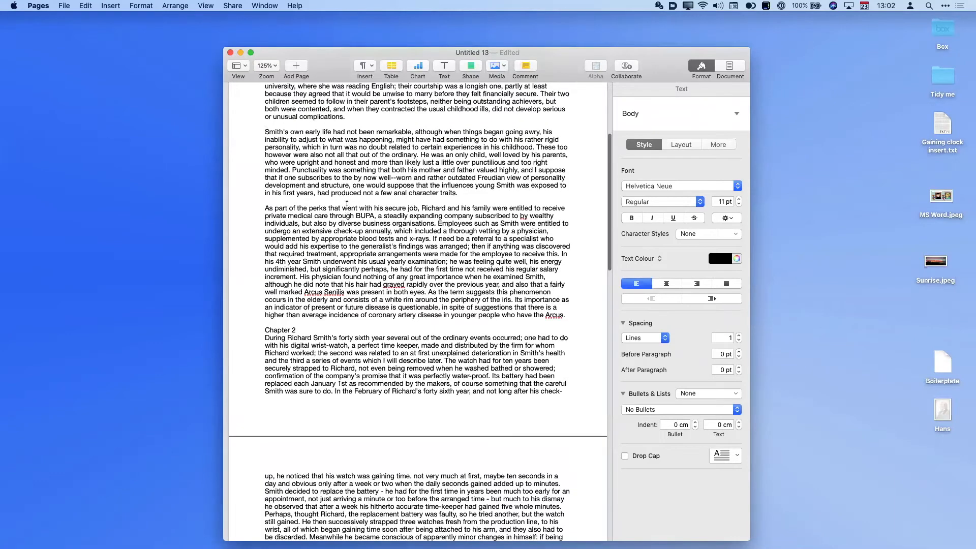
{"action": "scroll", "coordinate": [347, 204], "scroll_direction": "down", "scroll_amount": 15}
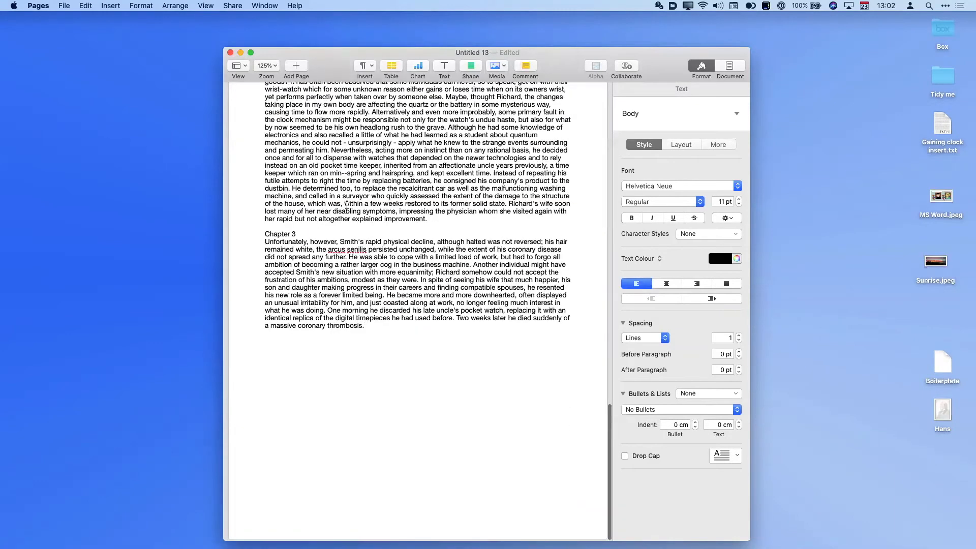
{"action": "scroll", "coordinate": [347, 205], "scroll_direction": "up", "scroll_amount": 15}
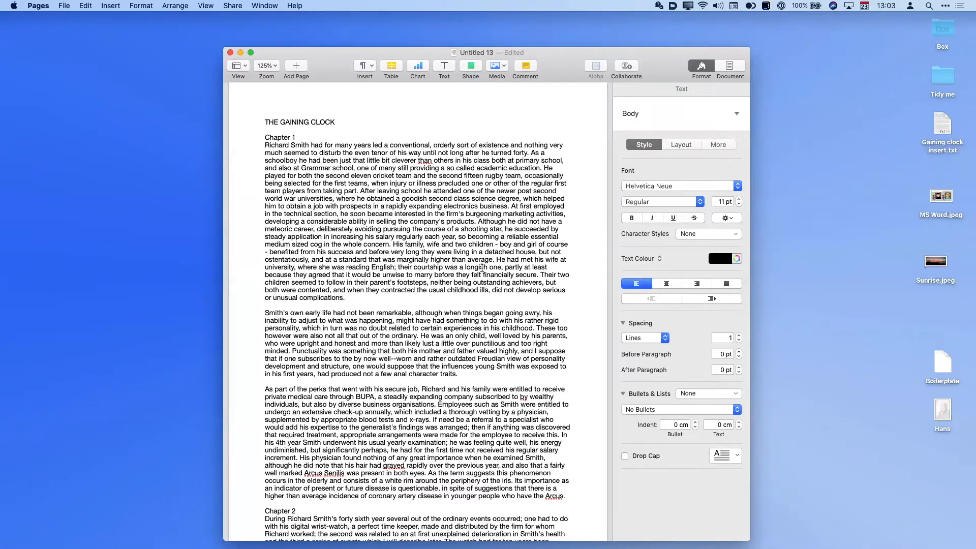
{"action": "scroll", "coordinate": [482, 268], "scroll_direction": "down", "scroll_amount": 5}
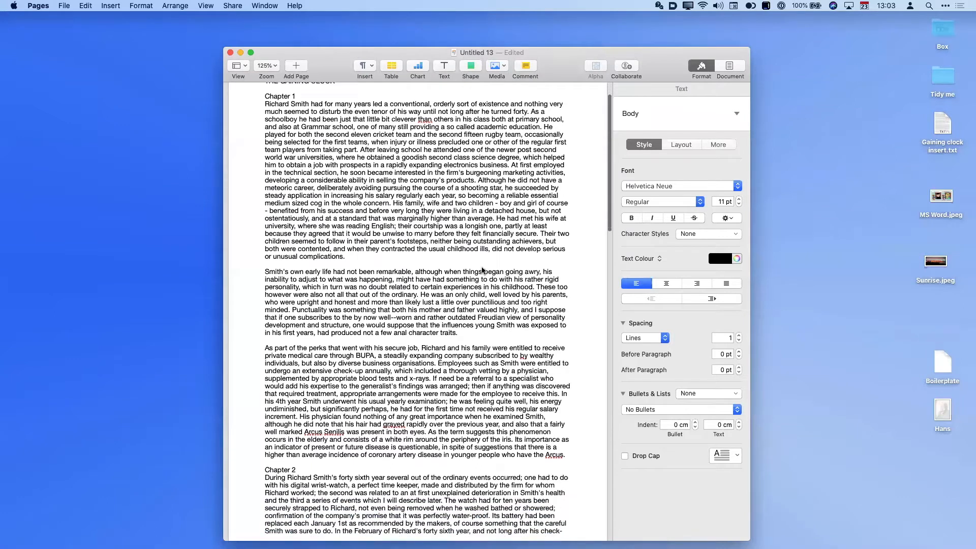
{"action": "scroll", "coordinate": [482, 269], "scroll_direction": "down", "scroll_amount": 10}
{"action": "scroll", "coordinate": [351, 298], "scroll_direction": "up", "scroll_amount": 12}
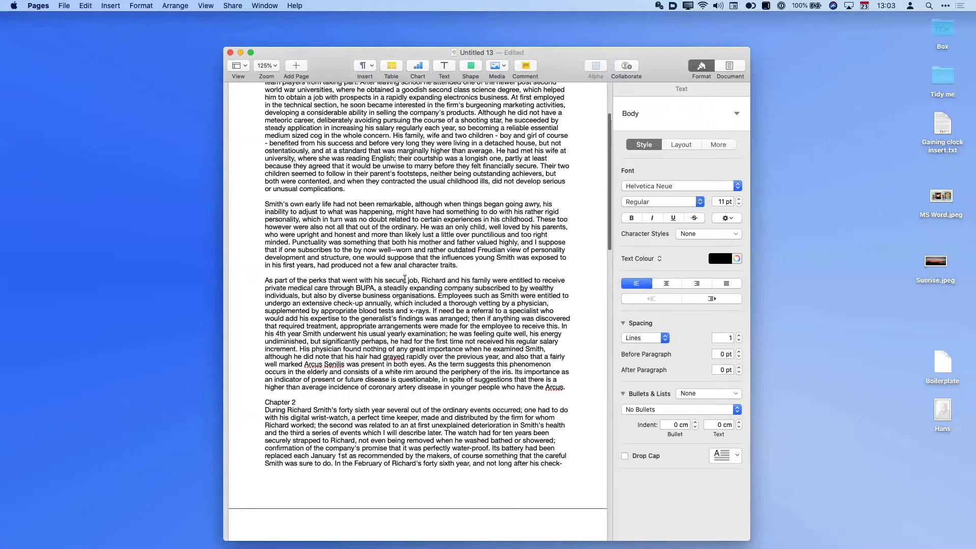
{"action": "scroll", "coordinate": [605, 127], "scroll_direction": "up", "scroll_amount": 5}
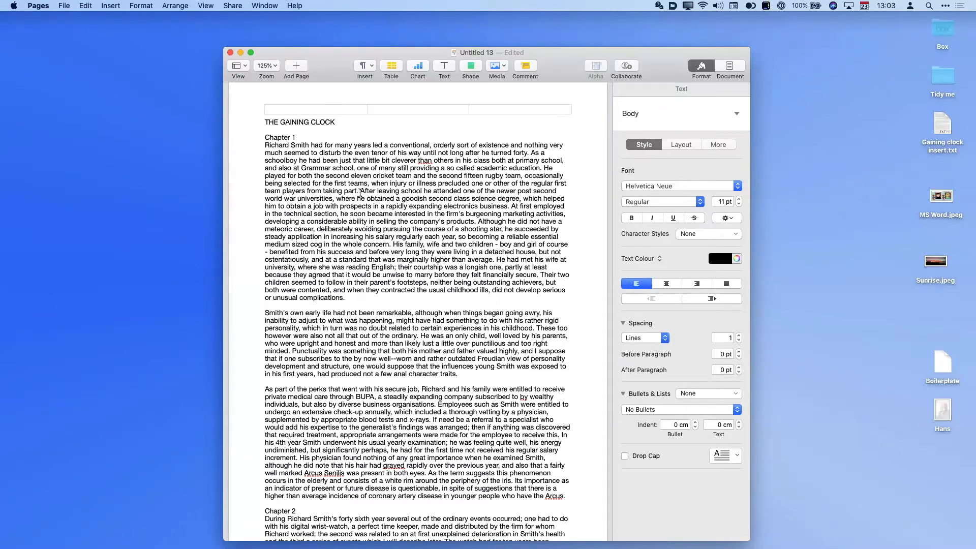
{"action": "scroll", "coordinate": [360, 192], "scroll_direction": "down", "scroll_amount": 5}
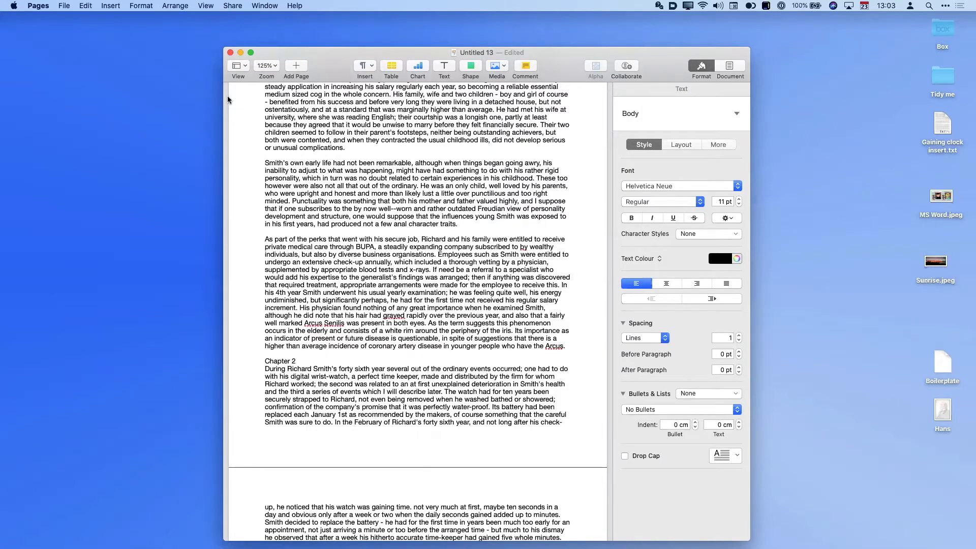
- Show the document layout outlines and check the header, body and footer areas on the first pages
{"action": "left_click", "coordinate": [210, 6]}
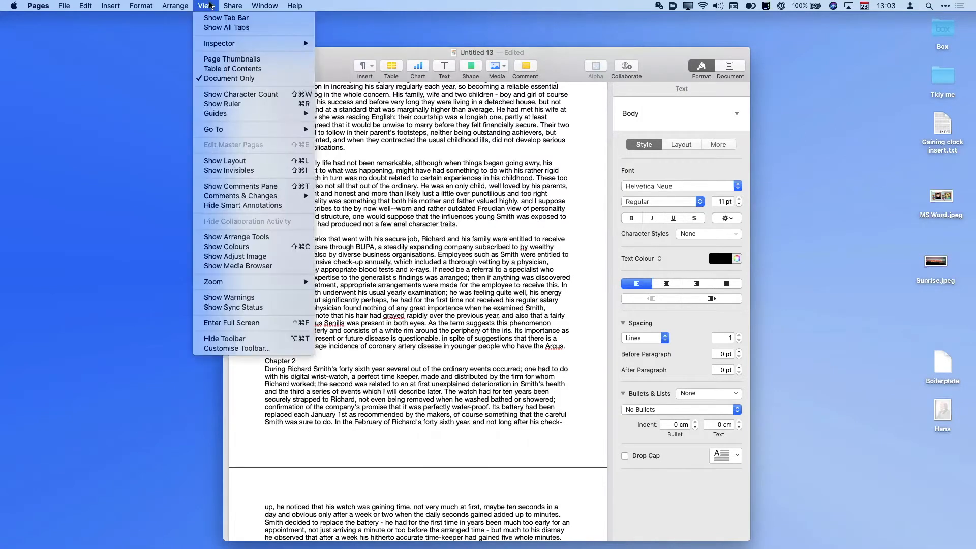
{"action": "left_click", "coordinate": [224, 160]}
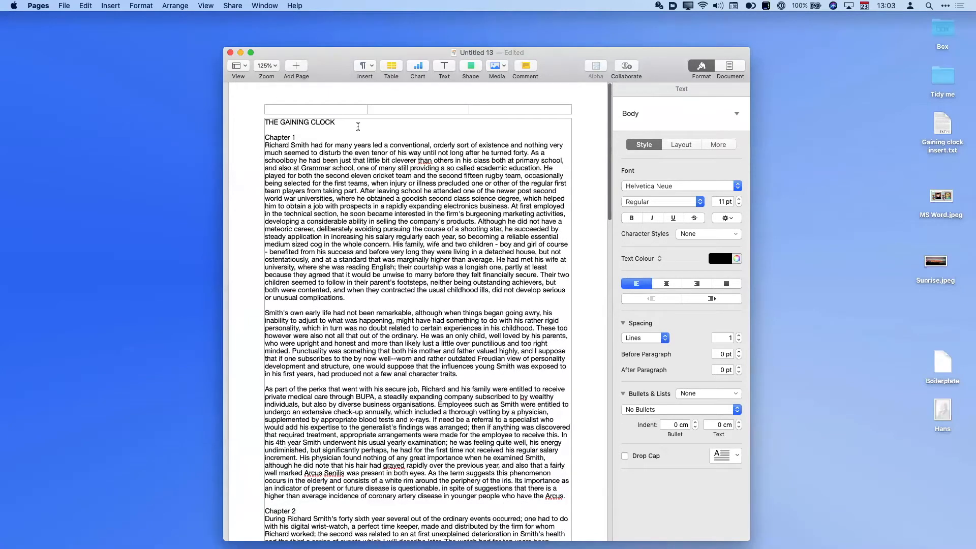
{"action": "scroll", "coordinate": [406, 346], "scroll_direction": "down", "scroll_amount": 5}
{"action": "scroll", "coordinate": [403, 348], "scroll_direction": "down", "scroll_amount": 3}
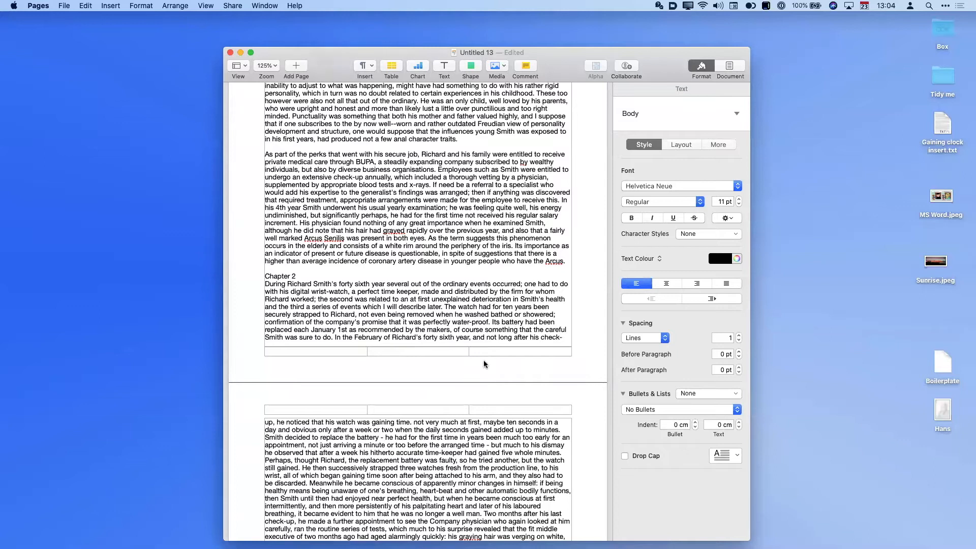
{"action": "scroll", "coordinate": [483, 364], "scroll_direction": "up", "scroll_amount": 9}
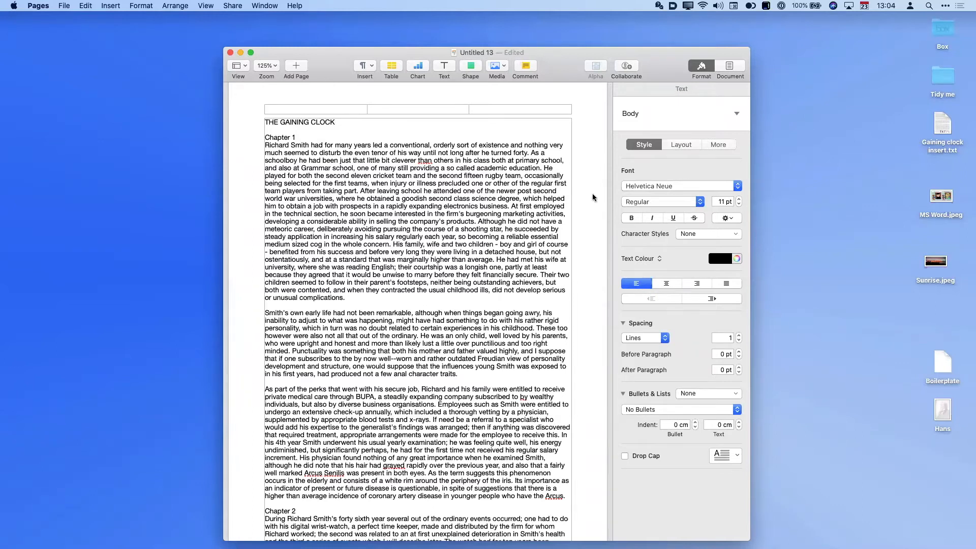
- Display the document setup options and switch to the section settings
{"action": "left_click", "coordinate": [732, 66]}
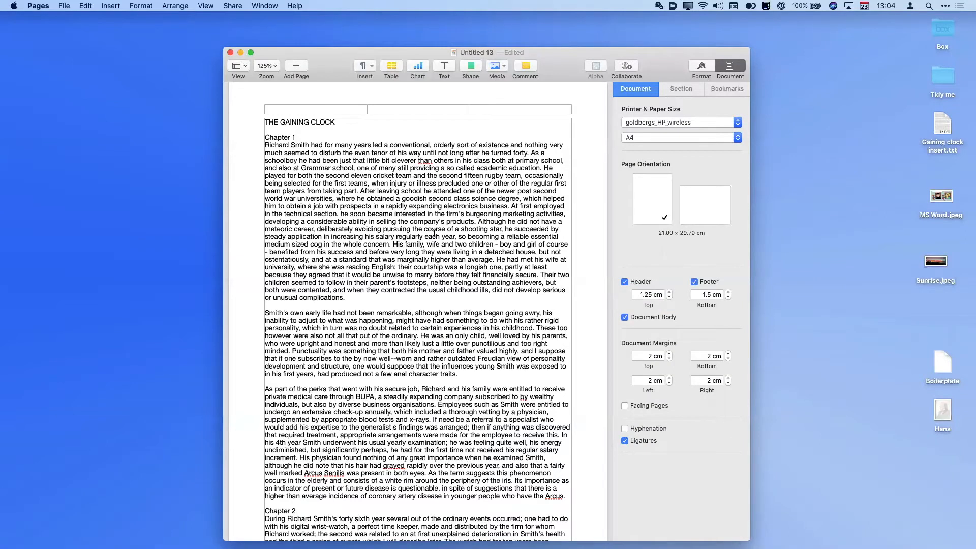
{"action": "left_click", "coordinate": [584, 102]}
{"action": "left_click", "coordinate": [689, 94]}
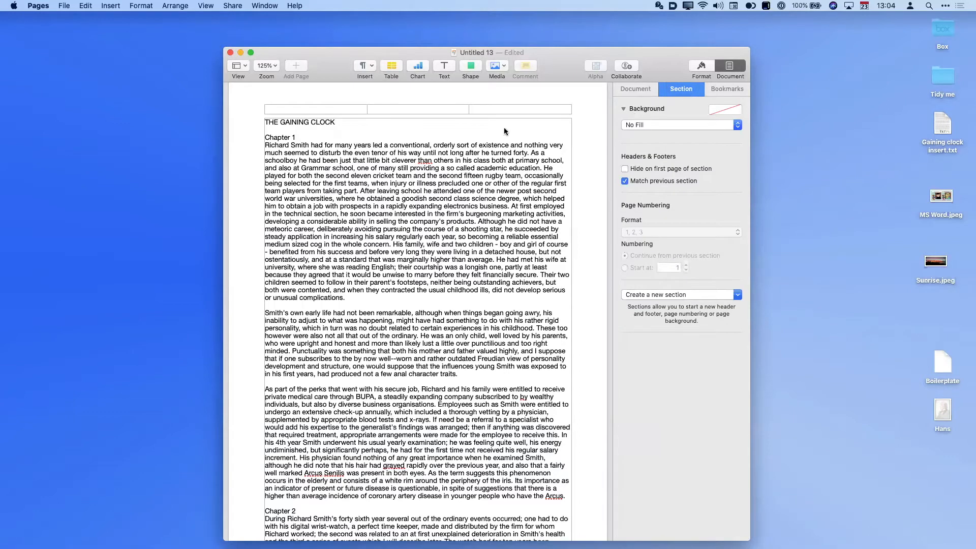
- Apply a Colour Fill to the section background and set its colour to yellow
{"action": "left_click", "coordinate": [682, 125]}
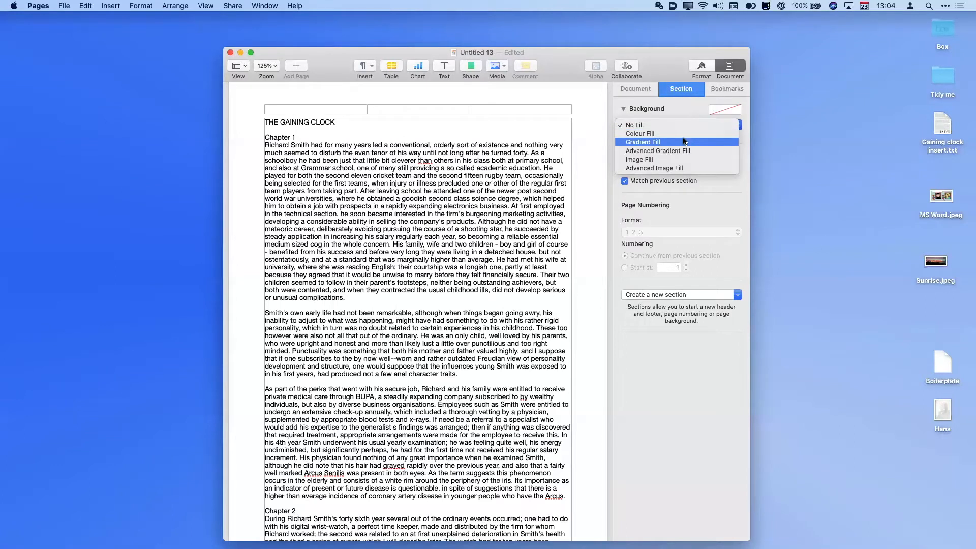
{"action": "left_click", "coordinate": [682, 134]}
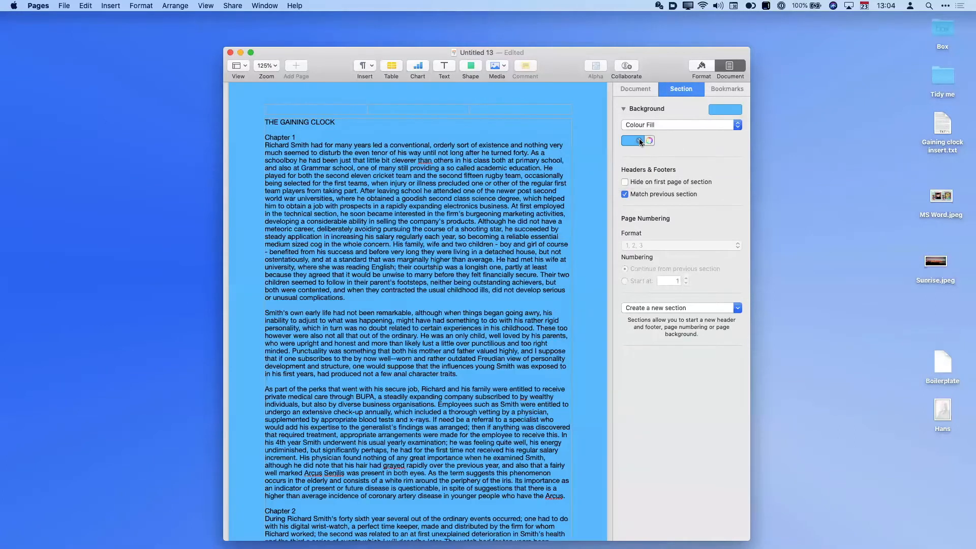
{"action": "left_click", "coordinate": [640, 142]}
{"action": "left_click", "coordinate": [646, 161]}
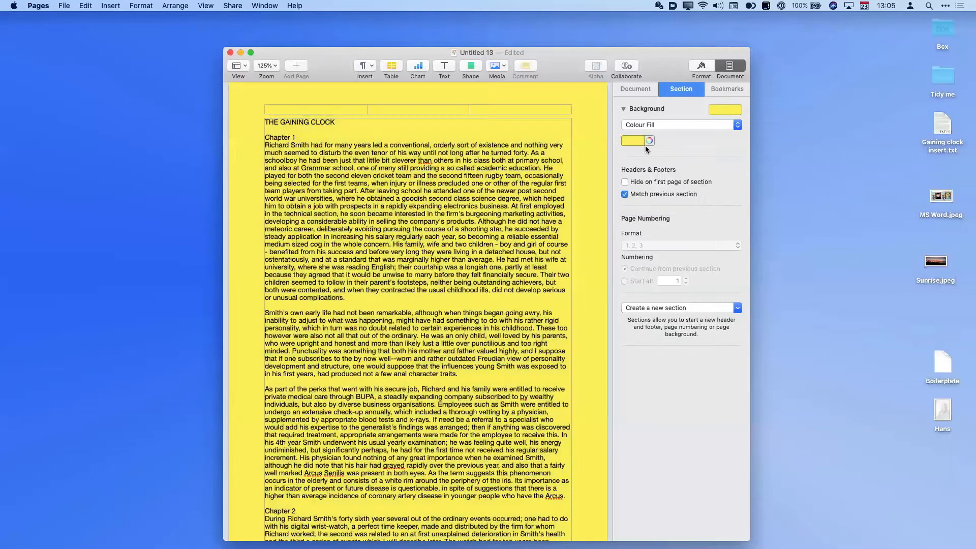
{"action": "left_click", "coordinate": [640, 140]}
- Change the section background to a Gradient Fill and swap its light and dark blue colours
{"action": "left_click", "coordinate": [651, 124]}
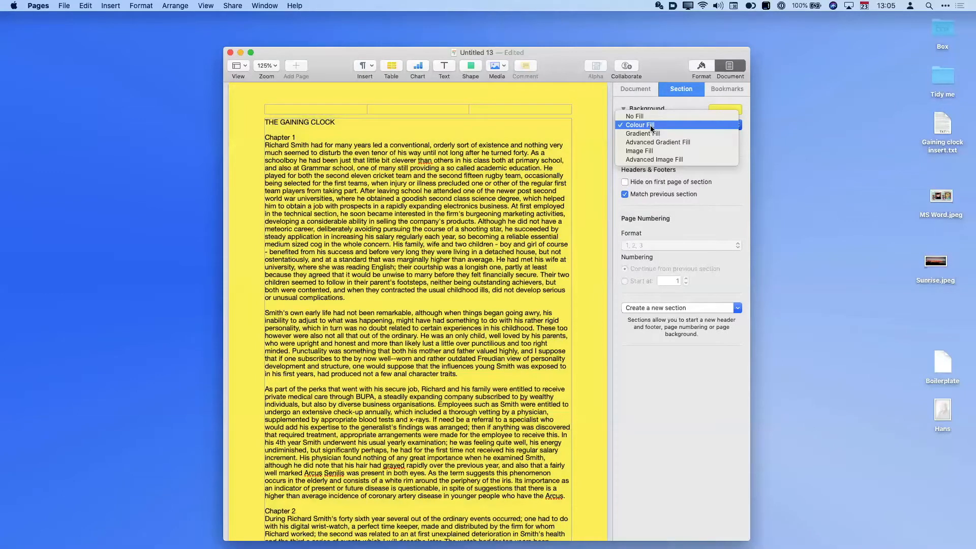
{"action": "left_click", "coordinate": [651, 134]}
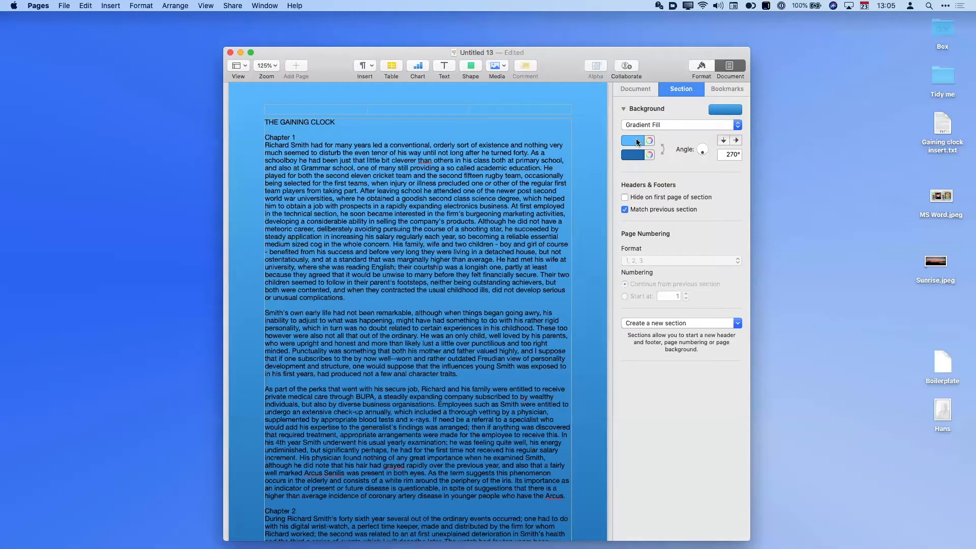
{"action": "left_click", "coordinate": [663, 149]}
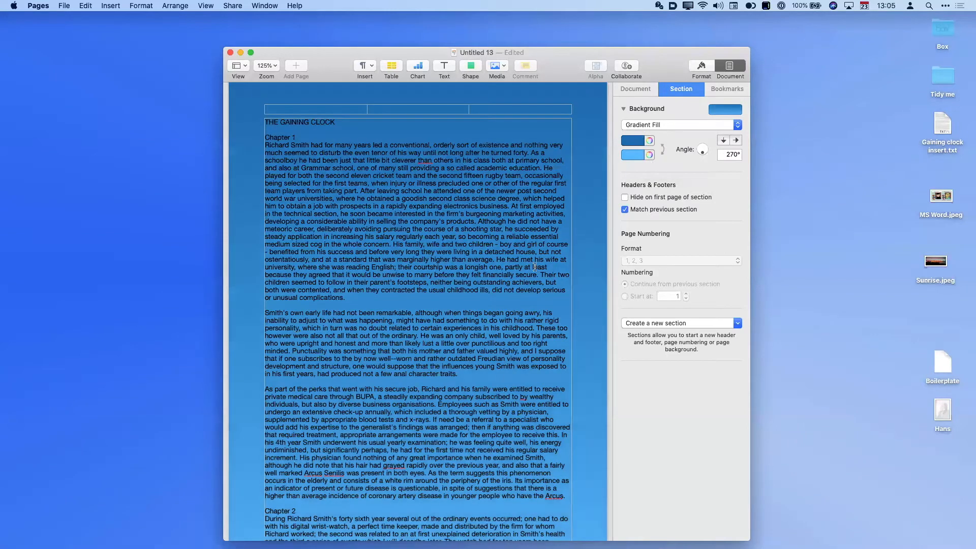
- Change the section background to an Image Fill using the portrait image from the desktop
{"action": "left_click", "coordinate": [662, 125]}
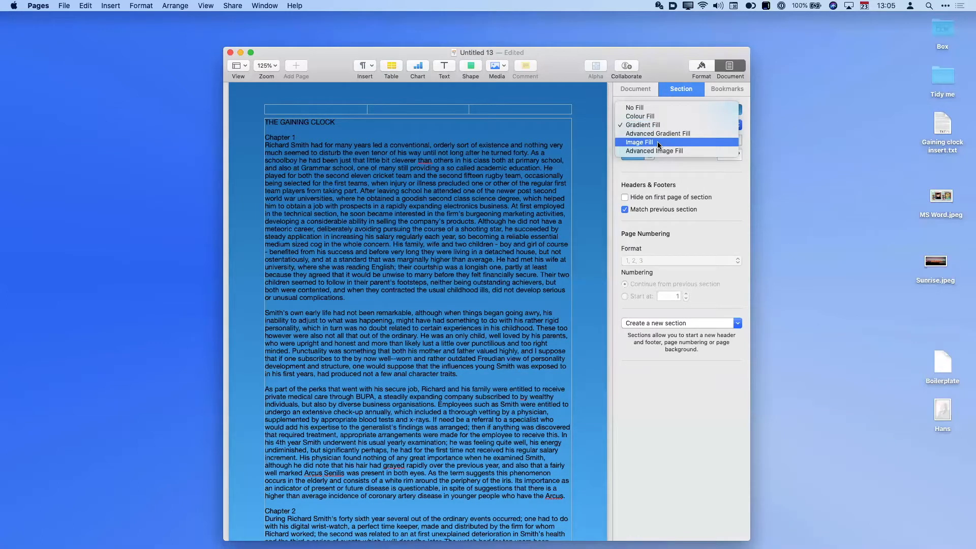
{"action": "left_click", "coordinate": [658, 143]}
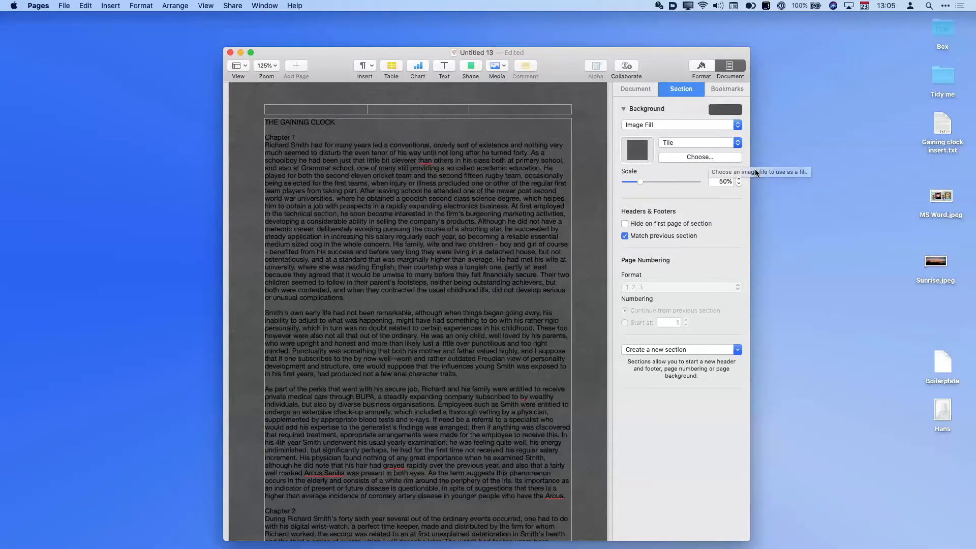
{"action": "left_click_drag", "start_coordinate": [943, 410], "coordinate": [634, 148]}
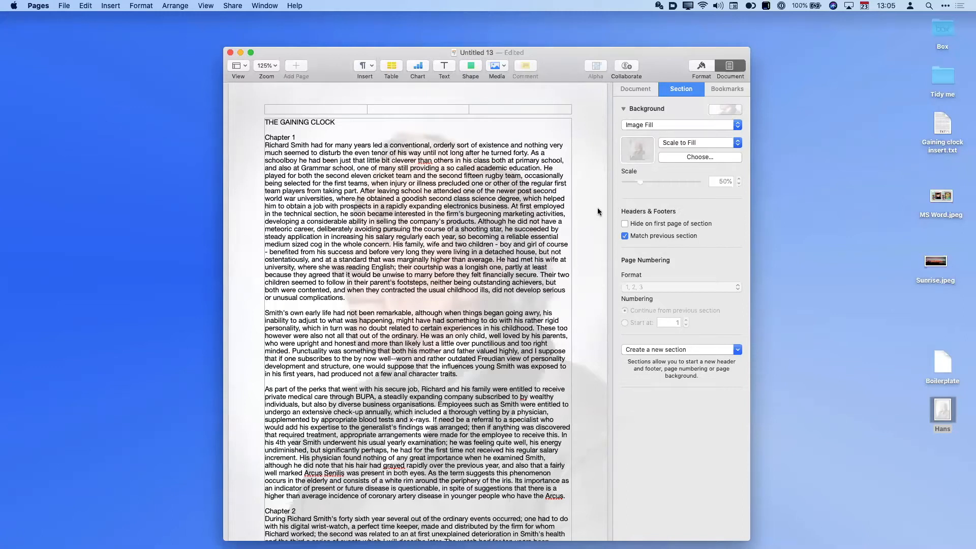
- Replace the background image with Sunrise.jpeg from the desktop and change the fill to Advanced Image Fill
{"action": "left_click_drag", "start_coordinate": [935, 261], "coordinate": [642, 147]}
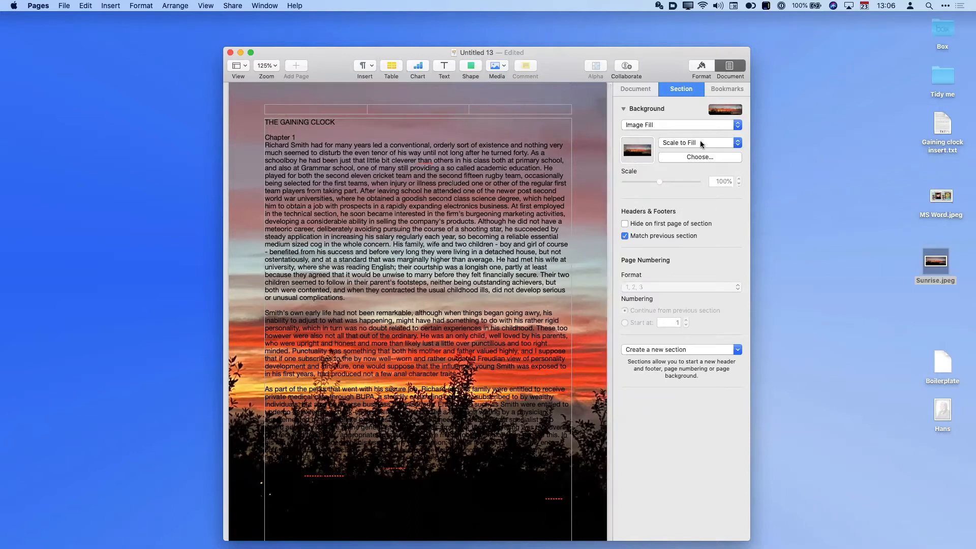
{"action": "left_click", "coordinate": [678, 124]}
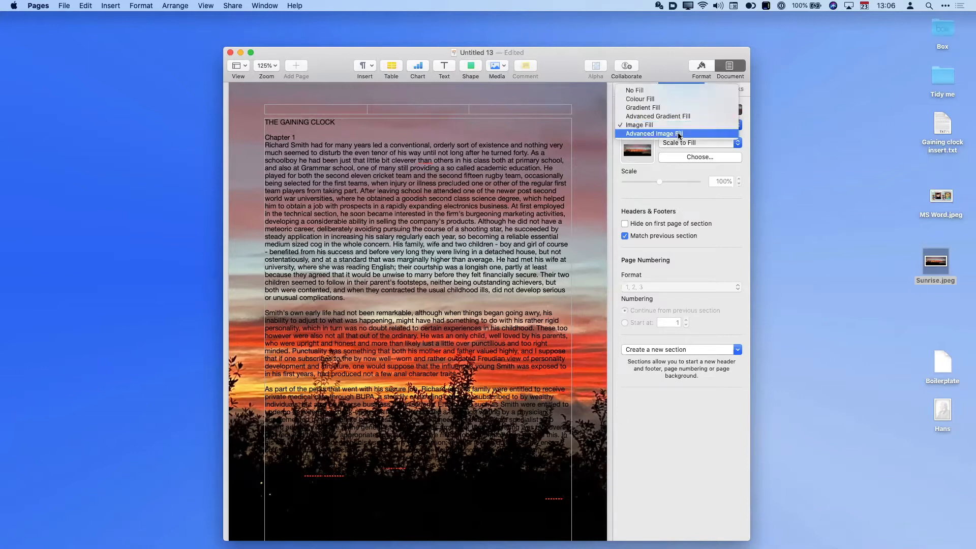
{"action": "left_click", "coordinate": [678, 134]}
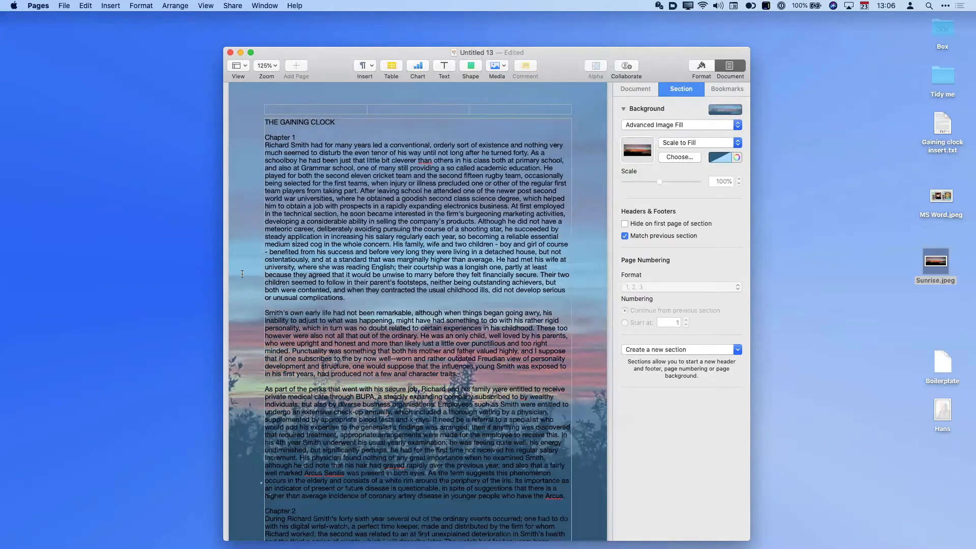
- Tint the section's background image green and open the full colour picker for the tint
{"action": "left_click", "coordinate": [725, 157]}
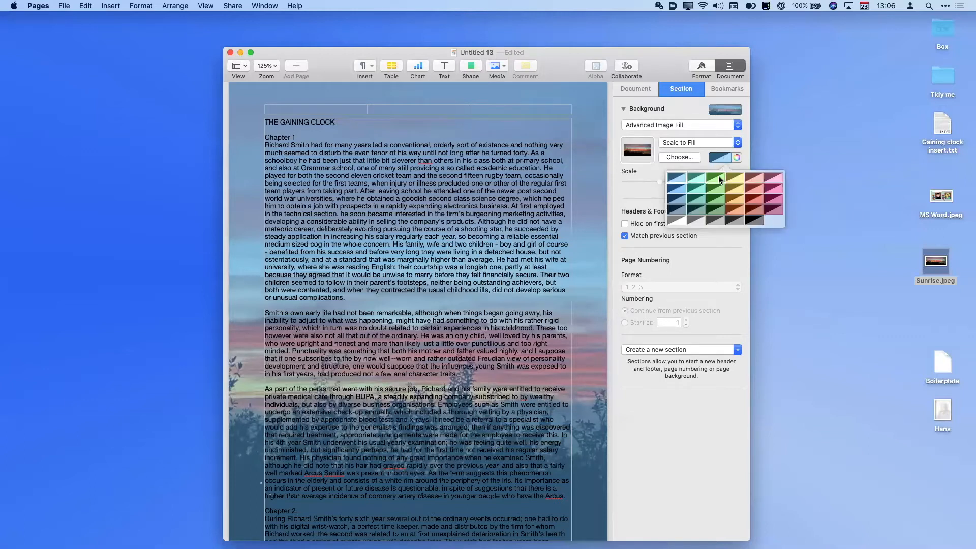
{"action": "left_click", "coordinate": [715, 179]}
{"action": "left_click", "coordinate": [737, 157]}
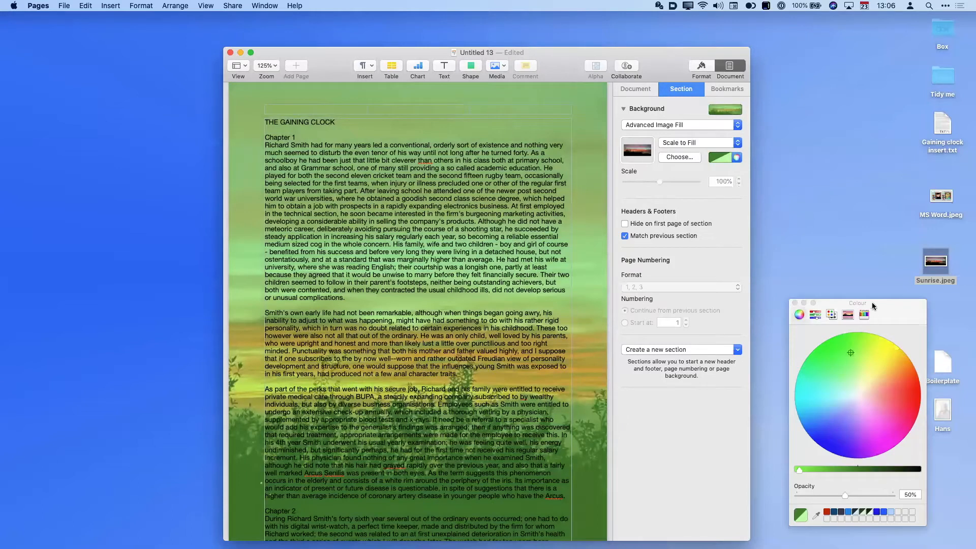
{"action": "left_click_drag", "start_coordinate": [859, 303], "coordinate": [844, 283]}
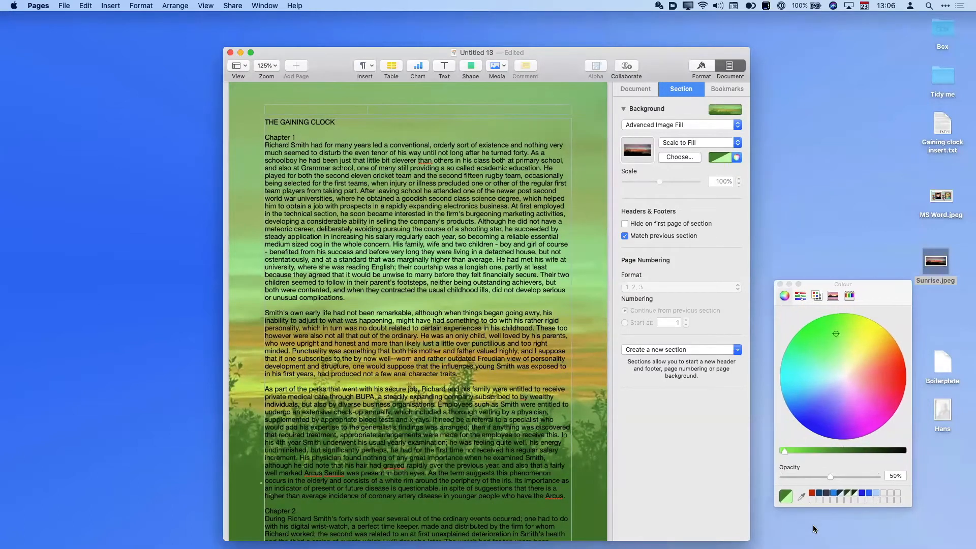
- Change the background image's tint to light blue and set its opacity to 50%
{"action": "left_click", "coordinate": [876, 493]}
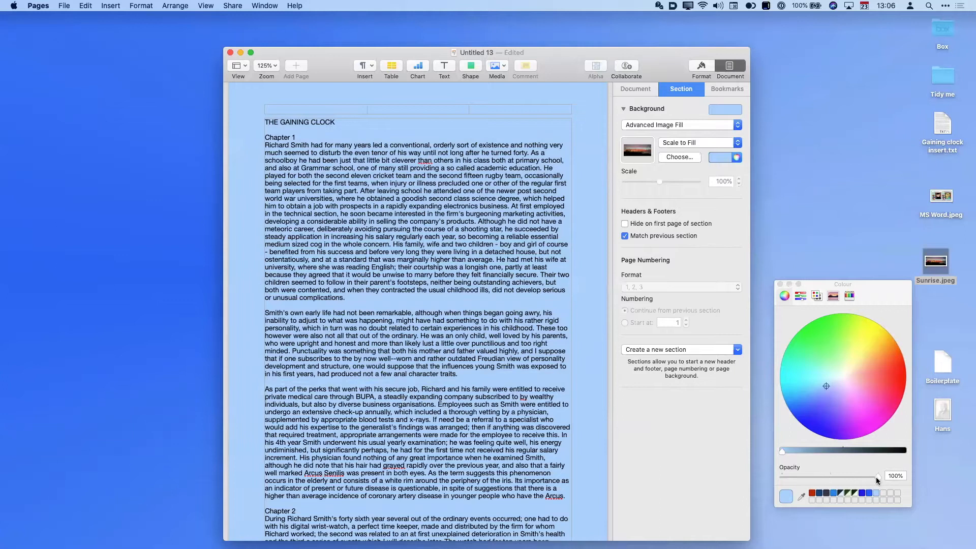
{"action": "left_click_drag", "start_coordinate": [877, 477], "coordinate": [830, 489]}
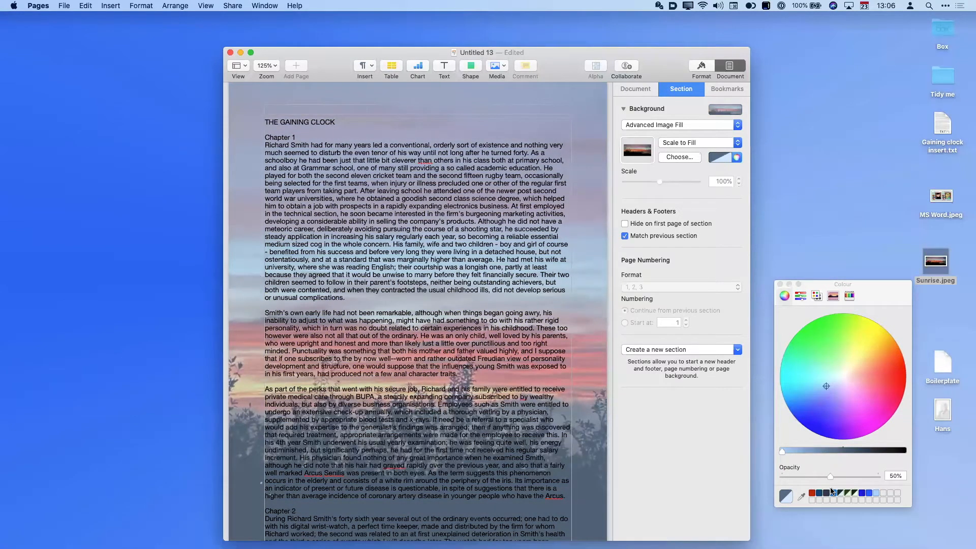
{"action": "mouse_move", "coordinate": [783, 452]}
{"action": "left_mouse_down"}
{"action": "mouse_move", "coordinate": [804, 452]}
{"action": "mouse_move", "coordinate": [776, 455]}
{"action": "left_mouse_up"}
- Replace the background image with the portrait image from the desktop and change the fill type to Image Fill
{"action": "left_click_drag", "start_coordinate": [943, 409], "coordinate": [638, 148]}
{"action": "left_click", "coordinate": [688, 142]}
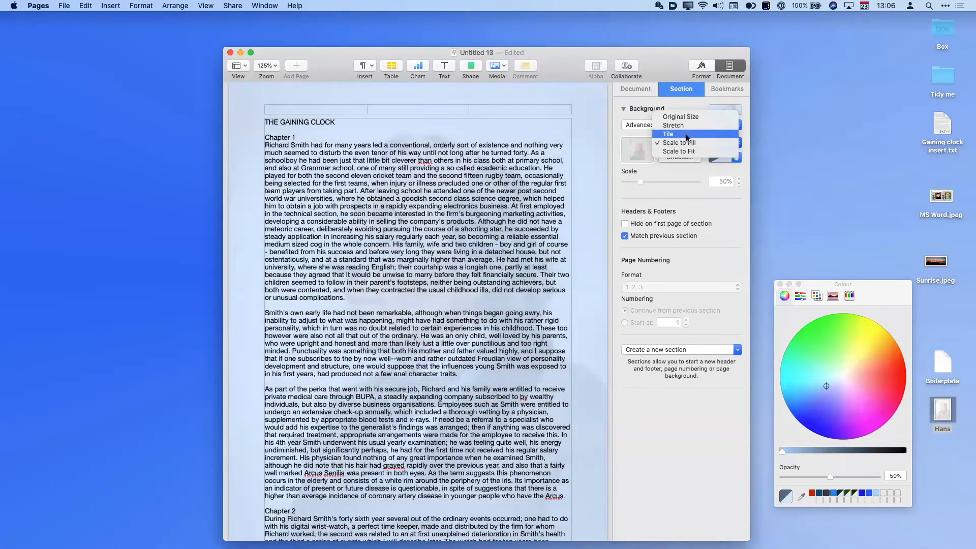
{"action": "left_click", "coordinate": [676, 185]}
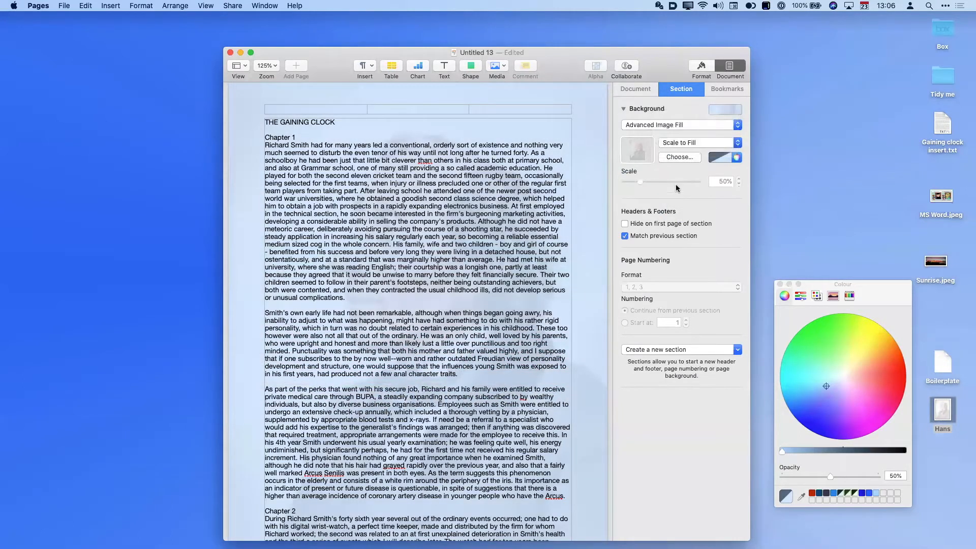
{"action": "left_click", "coordinate": [653, 124]}
{"action": "left_click", "coordinate": [653, 114]}
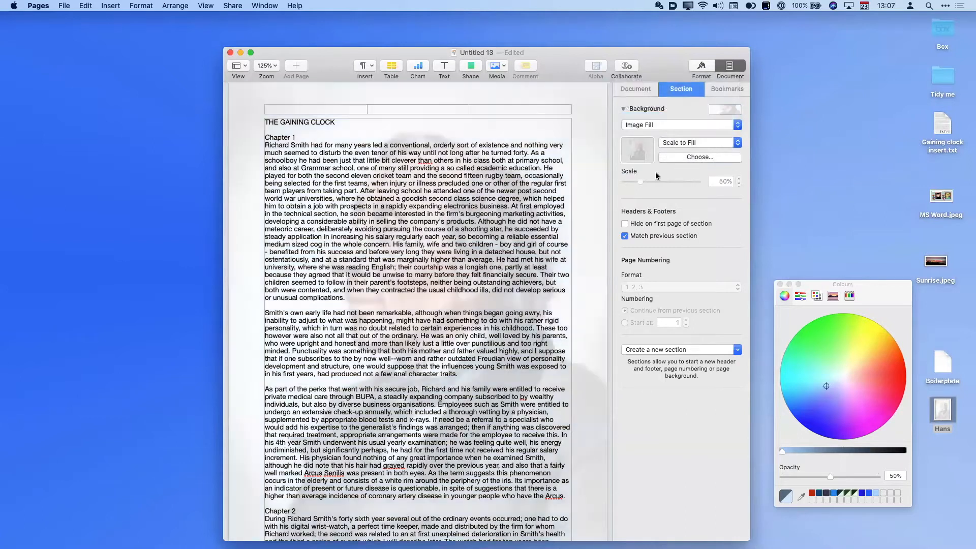
- Try the Original Size and Scale to Fit options on the background portrait and return it to Scale to Fill
{"action": "left_click", "coordinate": [715, 145]}
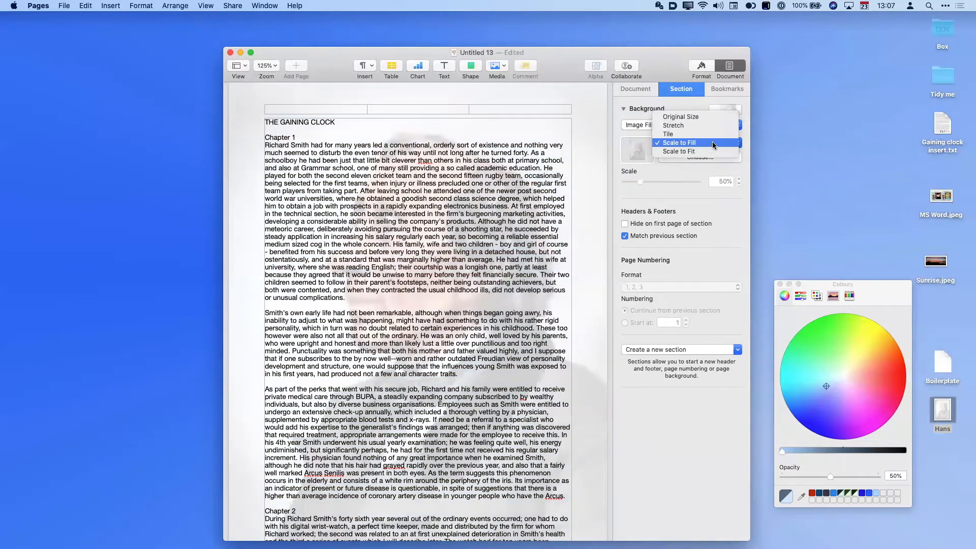
{"action": "left_click", "coordinate": [691, 117]}
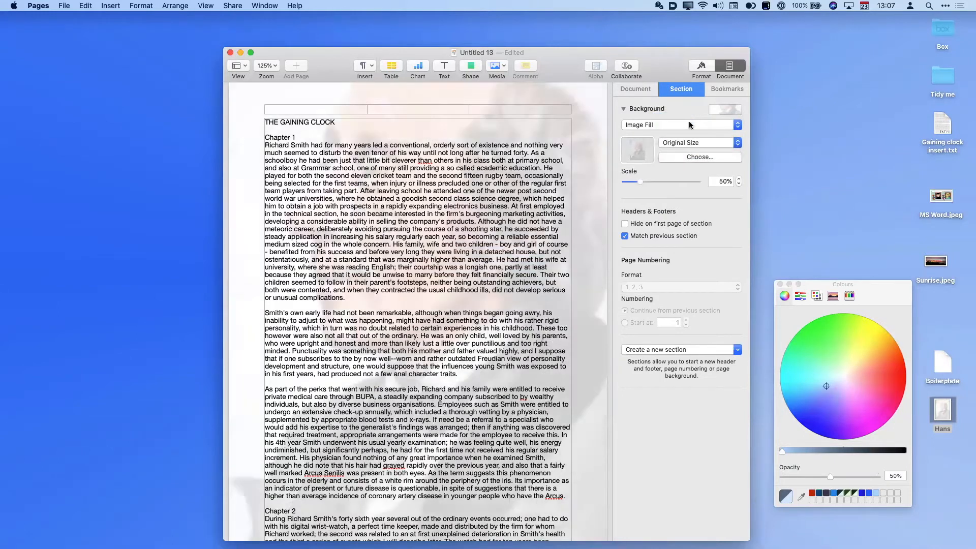
{"action": "left_click", "coordinate": [690, 143]}
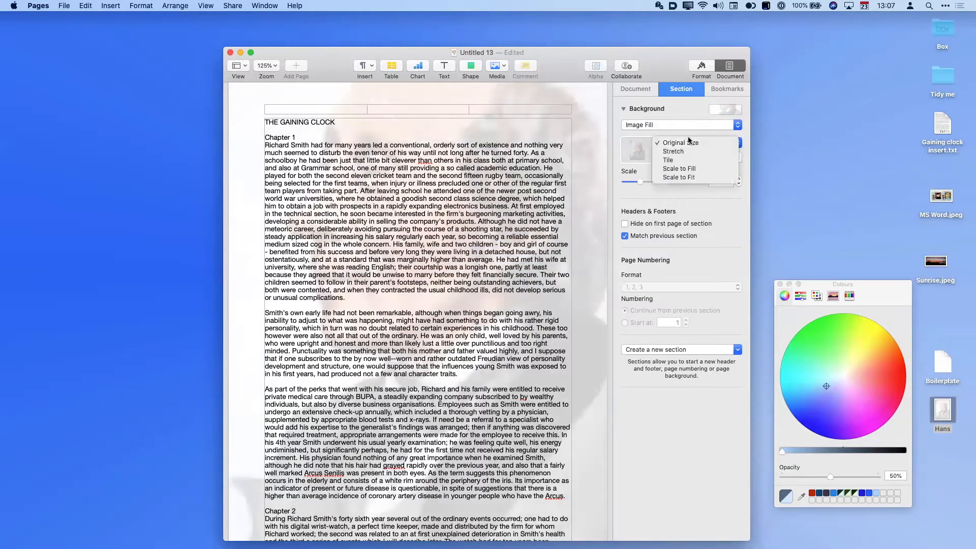
{"action": "left_click", "coordinate": [691, 169]}
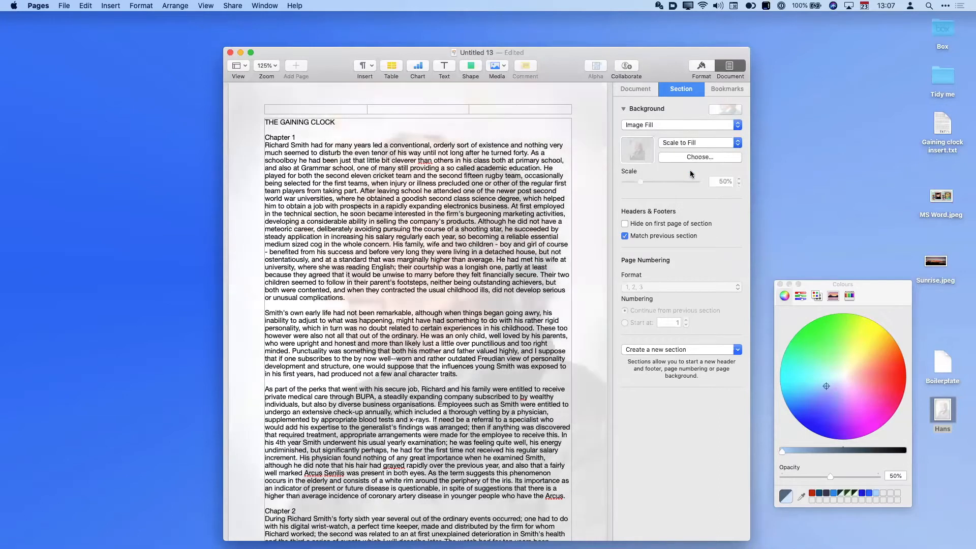
{"action": "left_click", "coordinate": [690, 143]}
{"action": "left_click", "coordinate": [690, 151]}
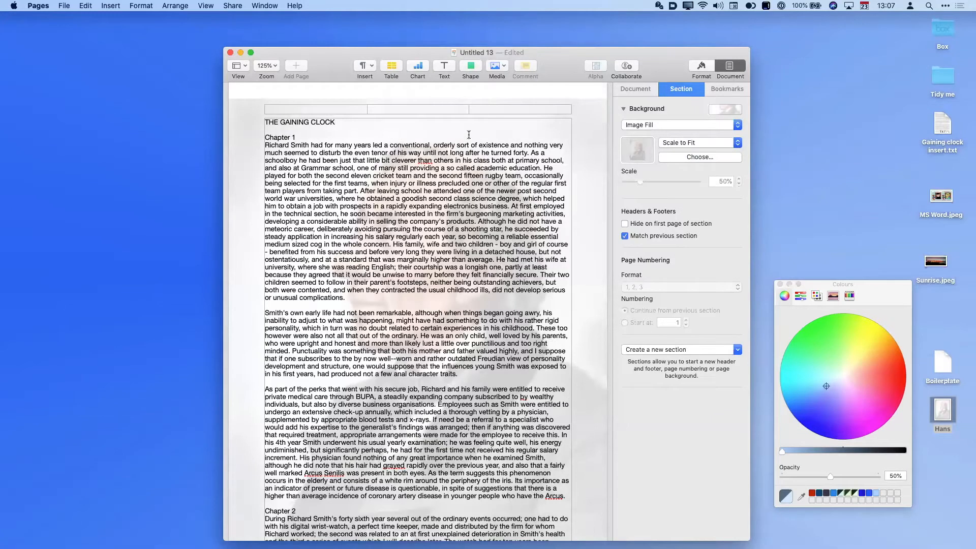
{"action": "left_click", "coordinate": [683, 142]}
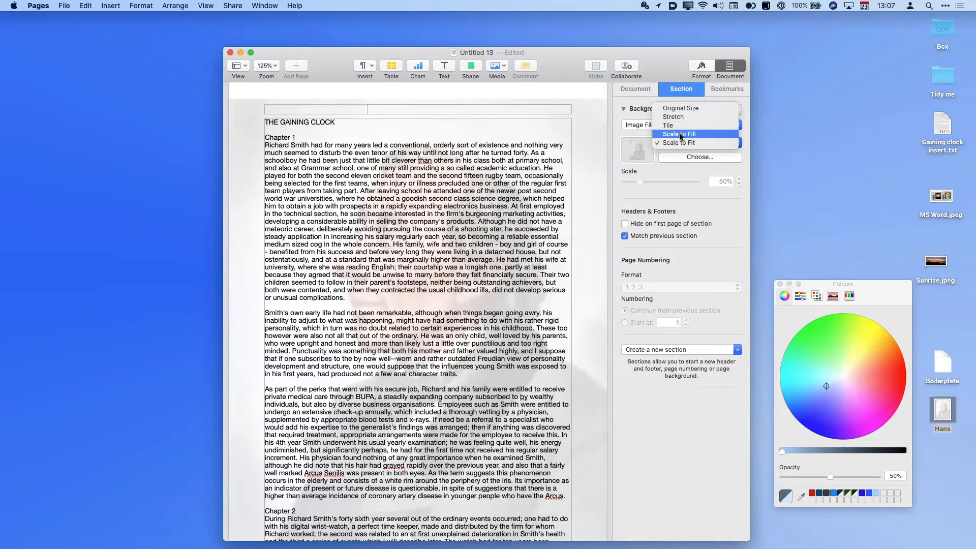
{"action": "left_click", "coordinate": [682, 134]}
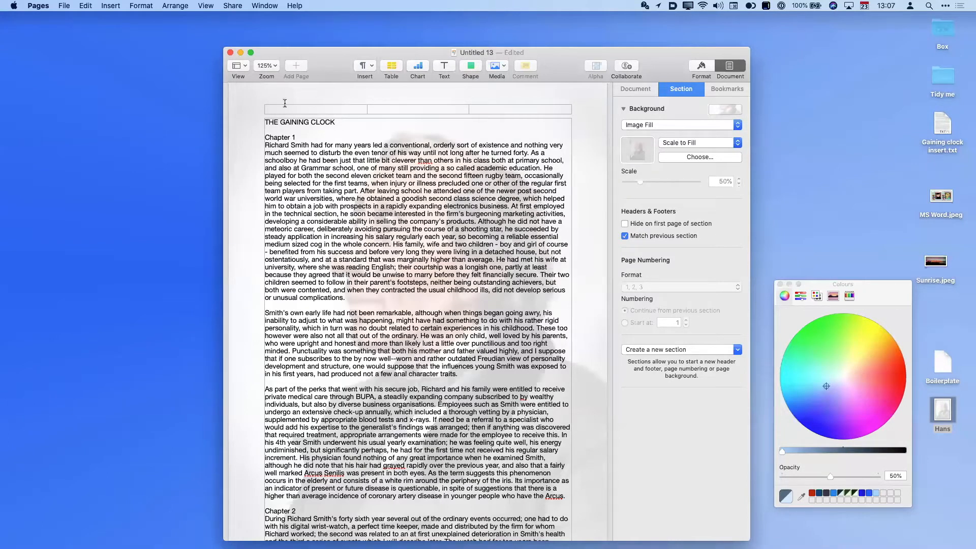
- Look at the page number formats offered for the centre footer of page 1 without inserting one
{"action": "scroll", "coordinate": [533, 398], "scroll_direction": "down", "scroll_amount": 5}
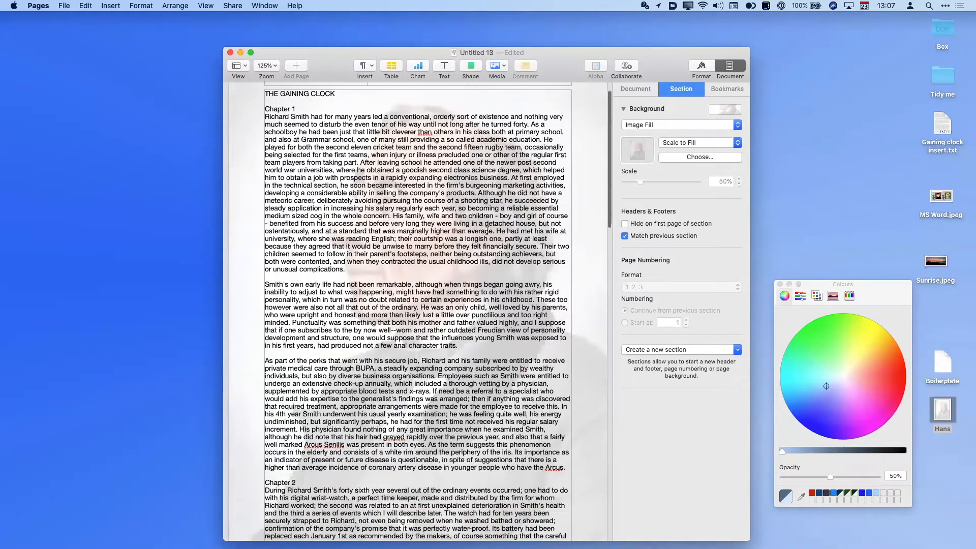
{"action": "left_click", "coordinate": [412, 460]}
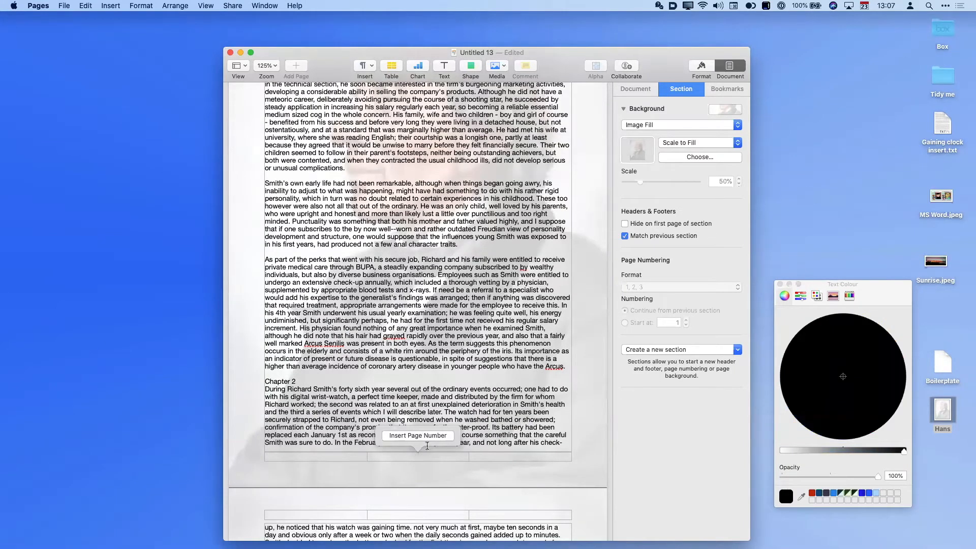
{"action": "left_click", "coordinate": [425, 438]}
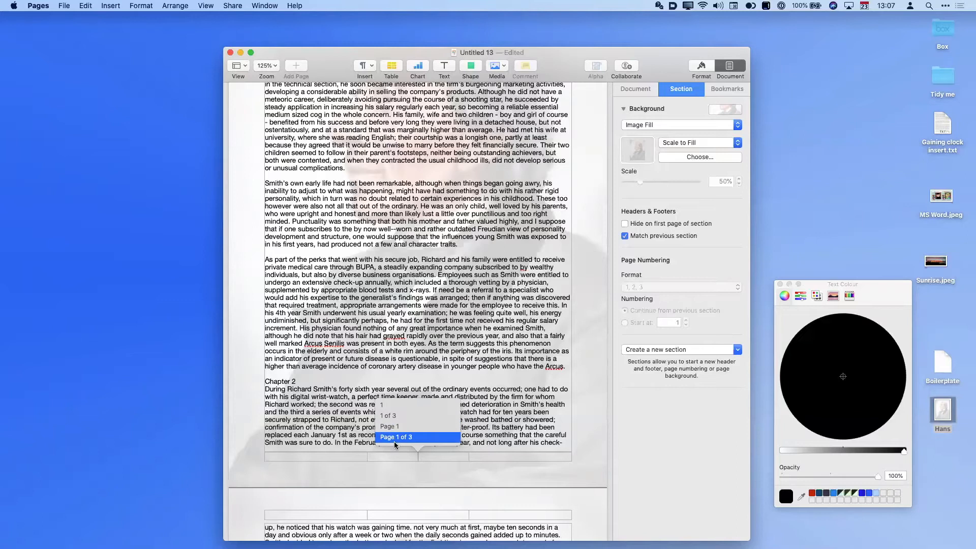
{"action": "left_click", "coordinate": [394, 467]}
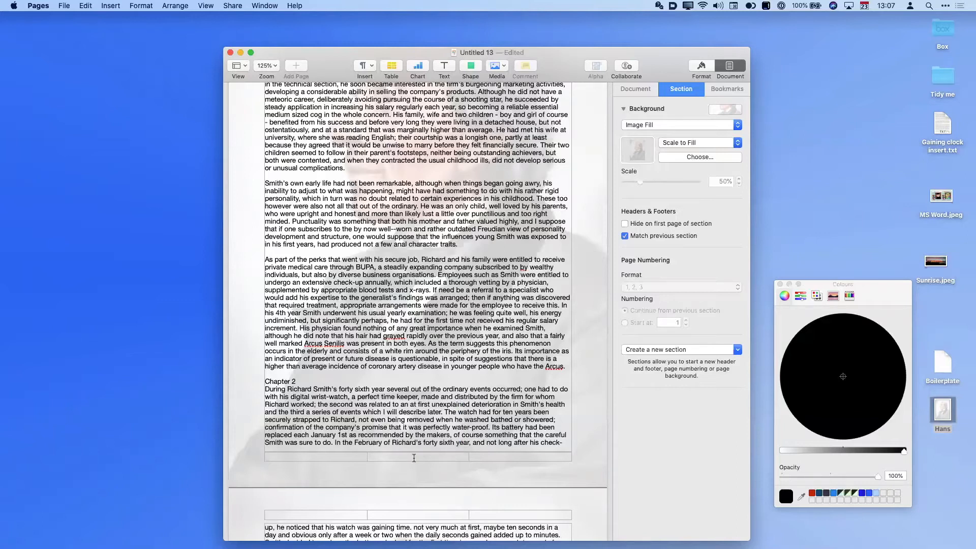
- Enter "Page..." in the right-hand footer field of page 1 and insert an automatic page number after it
{"action": "left_click", "coordinate": [492, 456]}
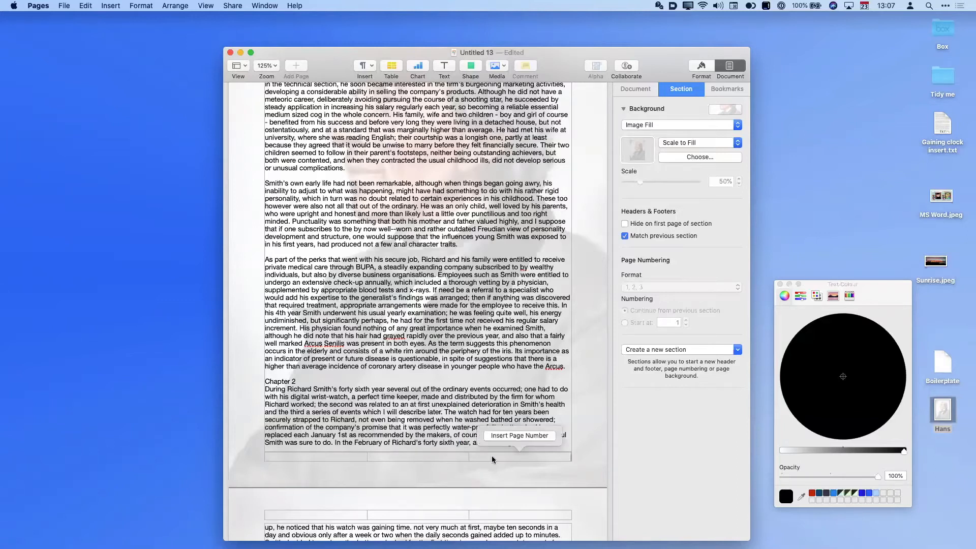
{"action": "type", "text": "P"}
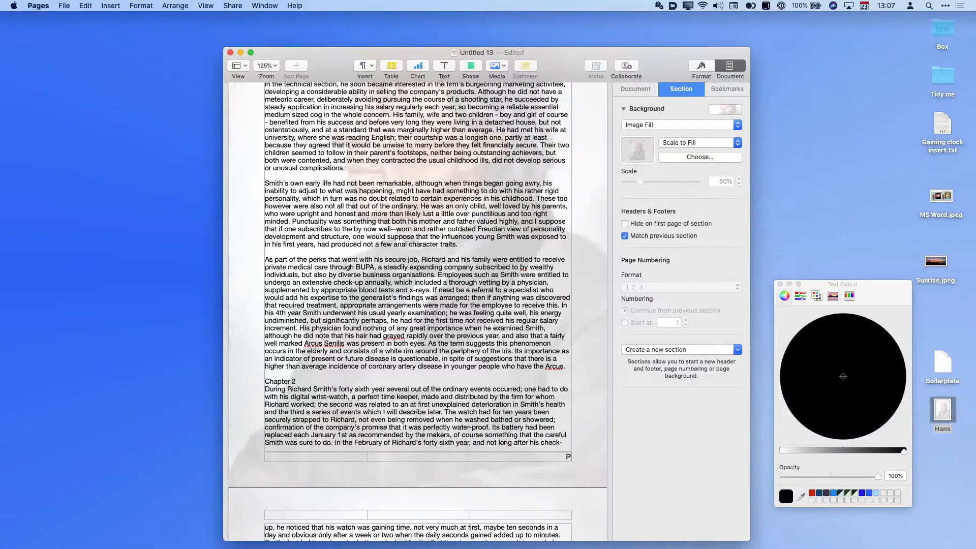
{"action": "type", "text": "age"}
{"action": "type", "text": "..."}
{"action": "left_click", "coordinate": [109, 7]}
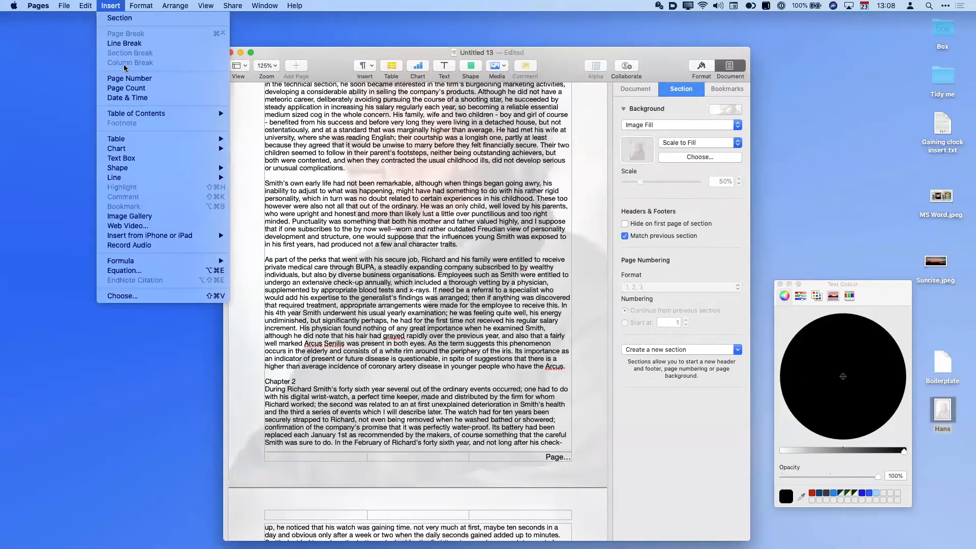
{"action": "left_click", "coordinate": [129, 80]}
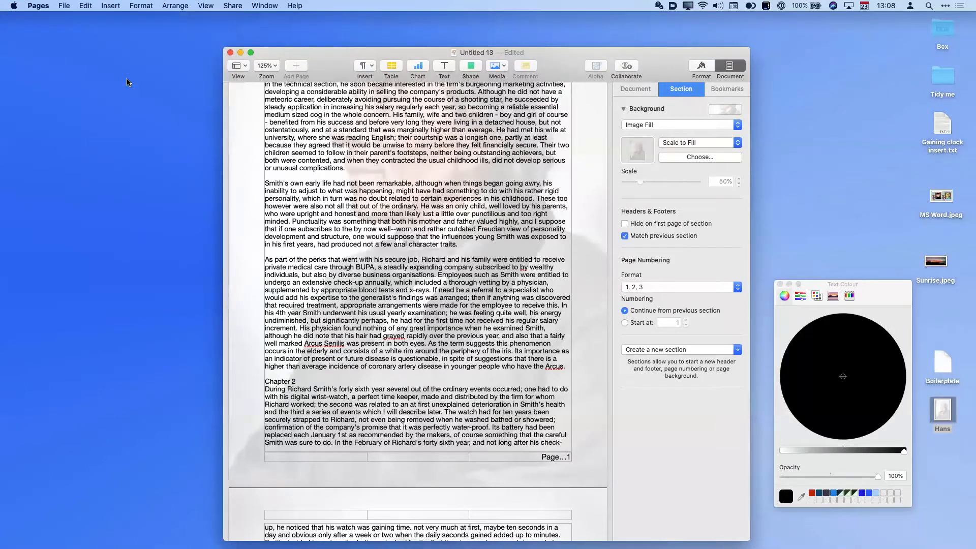
- Add "of" and an automatic page count after the page number in the footer
{"action": "type", "text": "of"}
{"action": "left_click", "coordinate": [105, 7]}
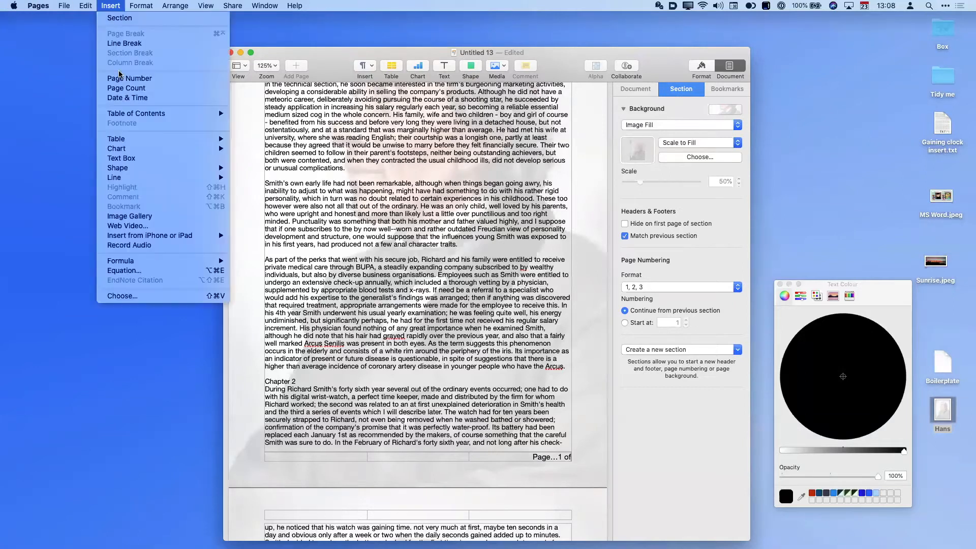
{"action": "left_click", "coordinate": [126, 92]}
- Paste a second copy of the story after the final paragraph on the last page
{"action": "scroll", "coordinate": [281, 239], "scroll_direction": "down", "scroll_amount": 10}
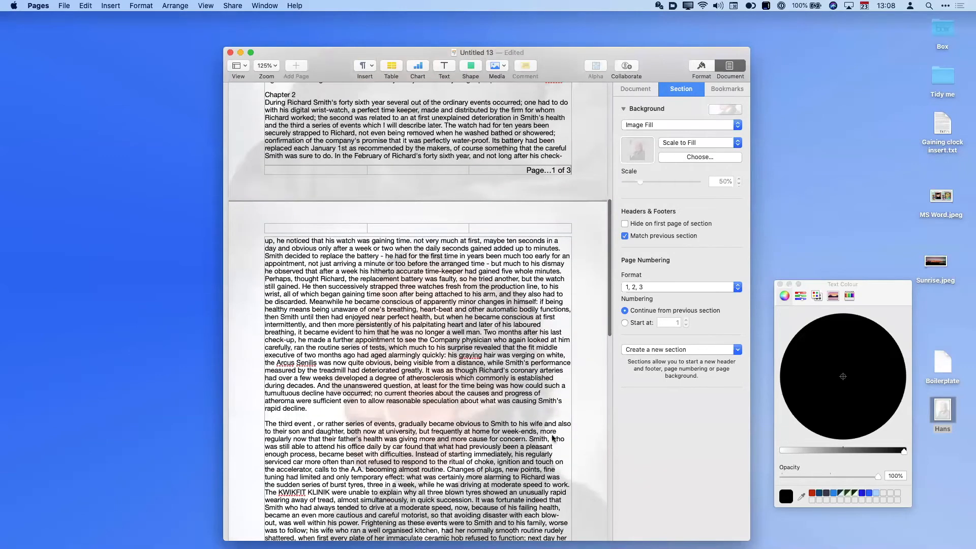
{"action": "scroll", "coordinate": [576, 413], "scroll_direction": "down", "scroll_amount": 6}
{"action": "scroll", "coordinate": [576, 413], "scroll_direction": "down", "scroll_amount": 10}
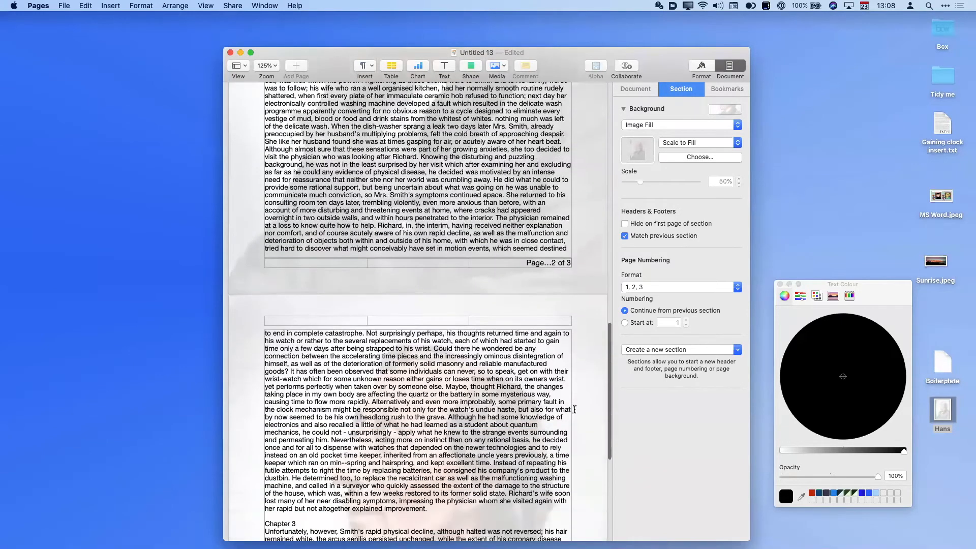
{"action": "scroll", "coordinate": [575, 409], "scroll_direction": "down", "scroll_amount": 10}
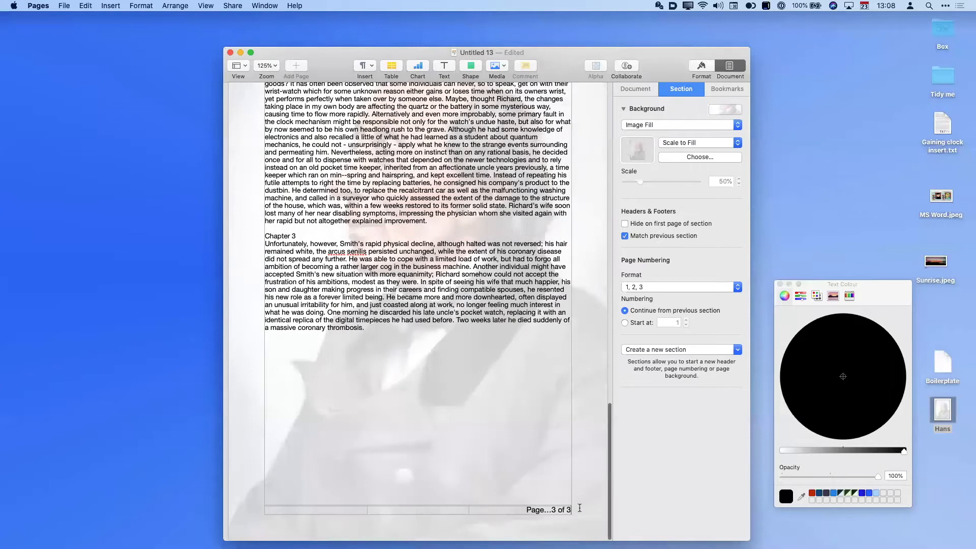
{"action": "key", "text": "super+a"}
{"action": "left_click", "coordinate": [433, 334]}
{"action": "key", "text": "super+v"}
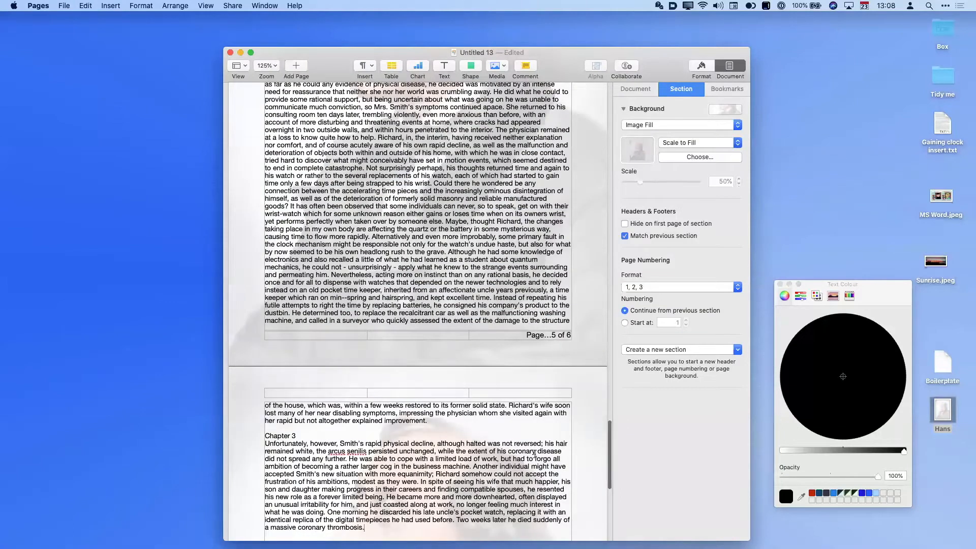
- Check the footer page numbering through the lengthened document and undo the pasted copy of the story
{"action": "scroll", "coordinate": [498, 467], "scroll_direction": "down", "scroll_amount": 4}
{"action": "scroll", "coordinate": [497, 466], "scroll_direction": "down", "scroll_amount": 6}
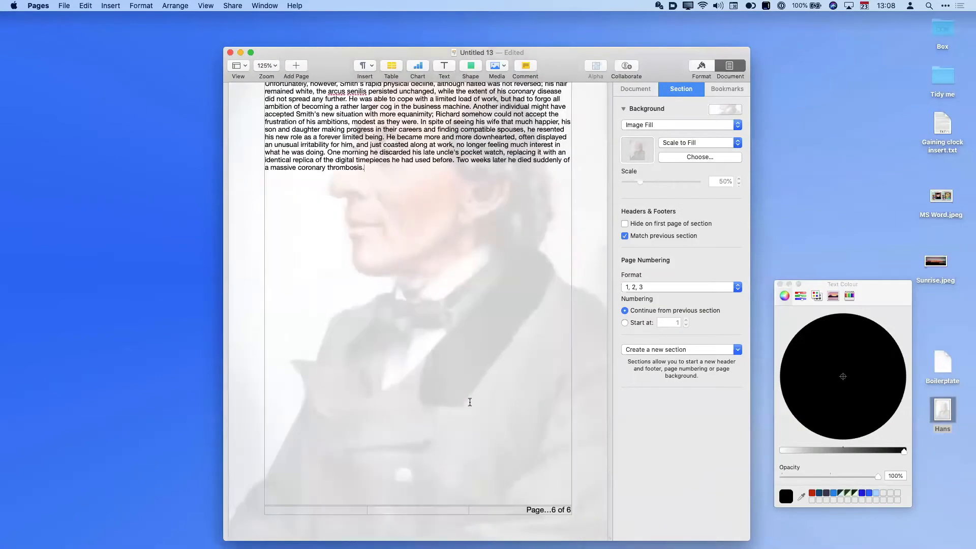
{"action": "scroll", "coordinate": [470, 402], "scroll_direction": "up", "scroll_amount": 6}
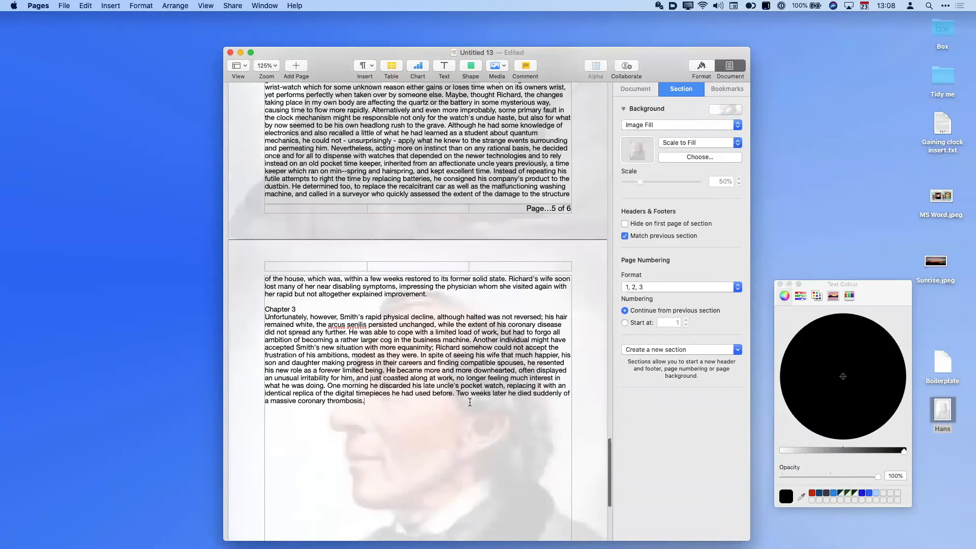
{"action": "scroll", "coordinate": [470, 402], "scroll_direction": "up", "scroll_amount": 20}
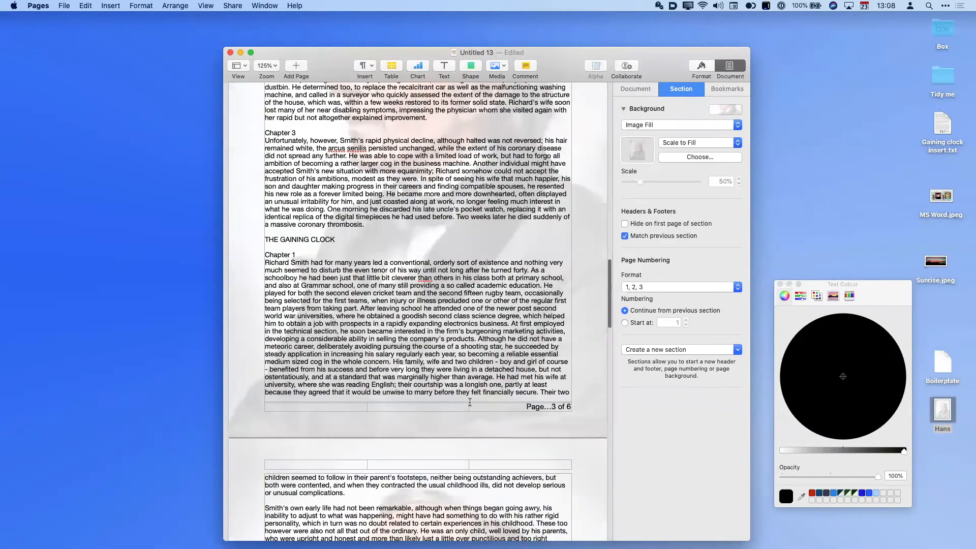
{"action": "key", "text": "super+z"}
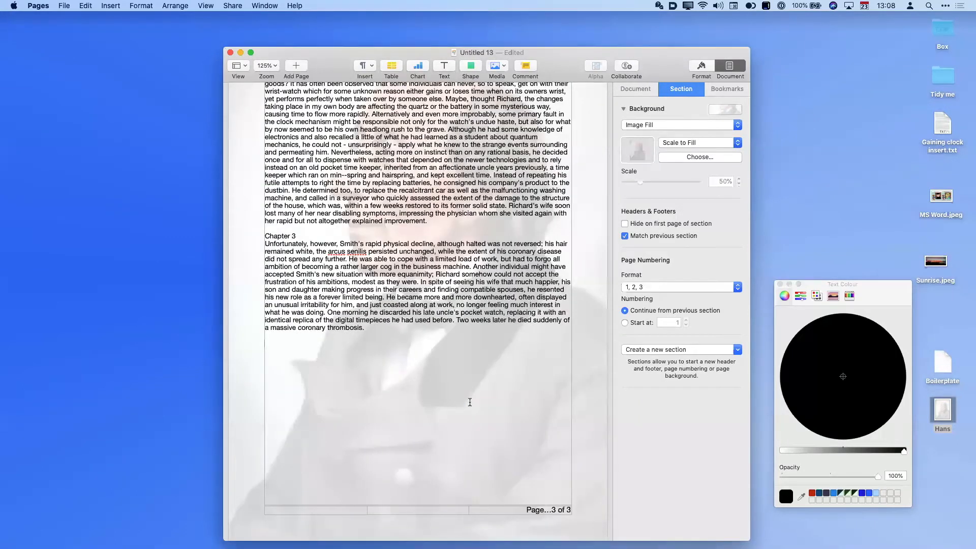
- Insert an automatic date in the left-hand footer field and open its date format settings
{"action": "left_click", "coordinate": [315, 508]}
{"action": "left_click", "coordinate": [105, 5]}
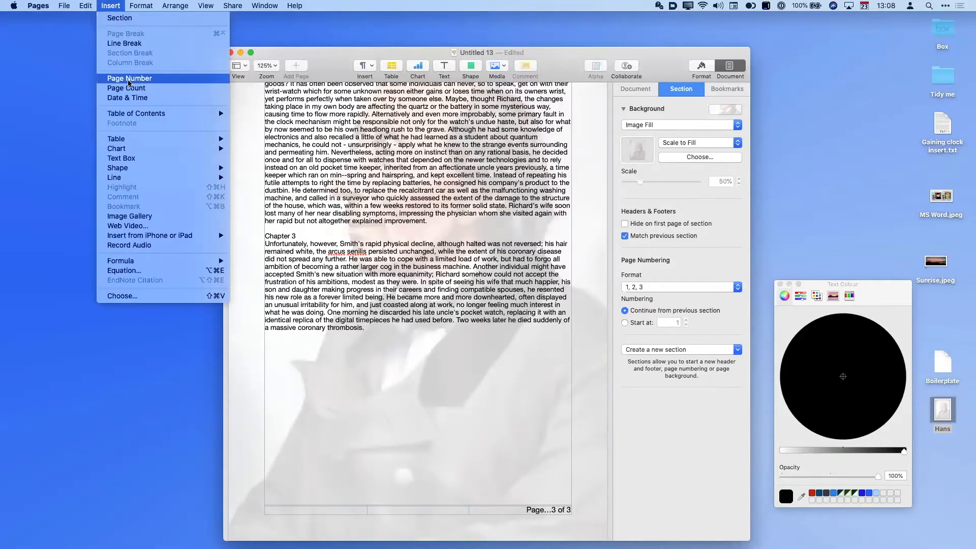
{"action": "left_click", "coordinate": [134, 98]}
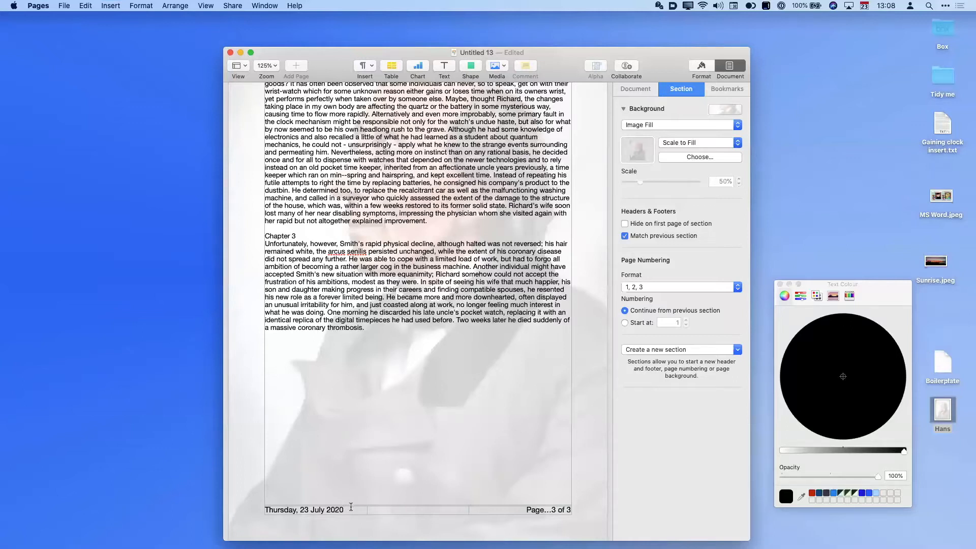
{"action": "left_click", "coordinate": [334, 509]}
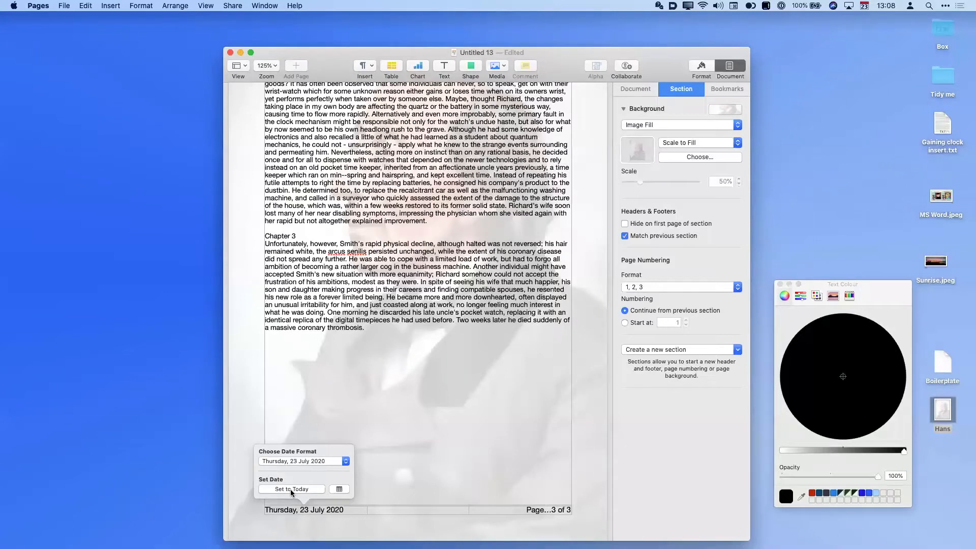
- Close the date format settings and check the automatic date and page numbering in the footers of the earlier pages
{"action": "left_click", "coordinate": [376, 528]}
{"action": "scroll", "coordinate": [391, 382], "scroll_direction": "up", "scroll_amount": 5}
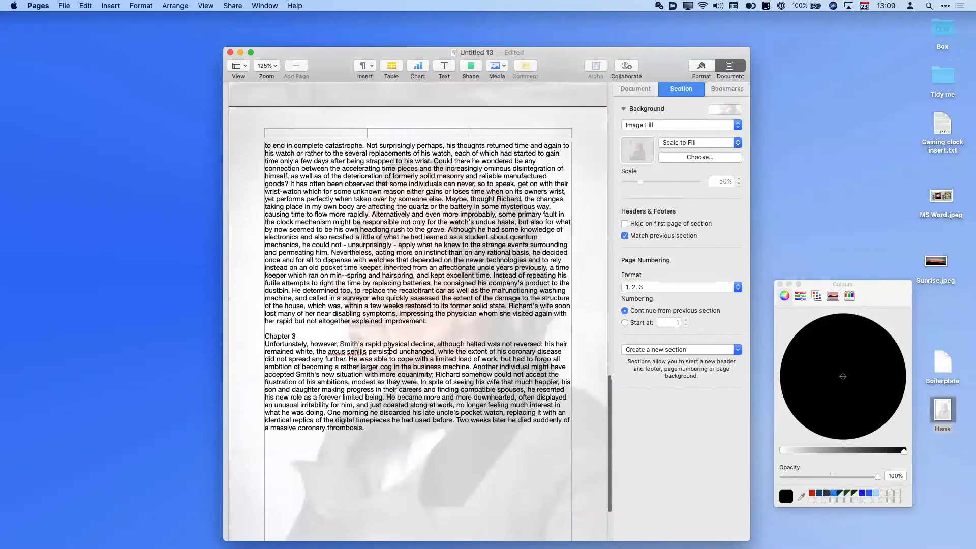
{"action": "scroll", "coordinate": [390, 351], "scroll_direction": "up", "scroll_amount": 15}
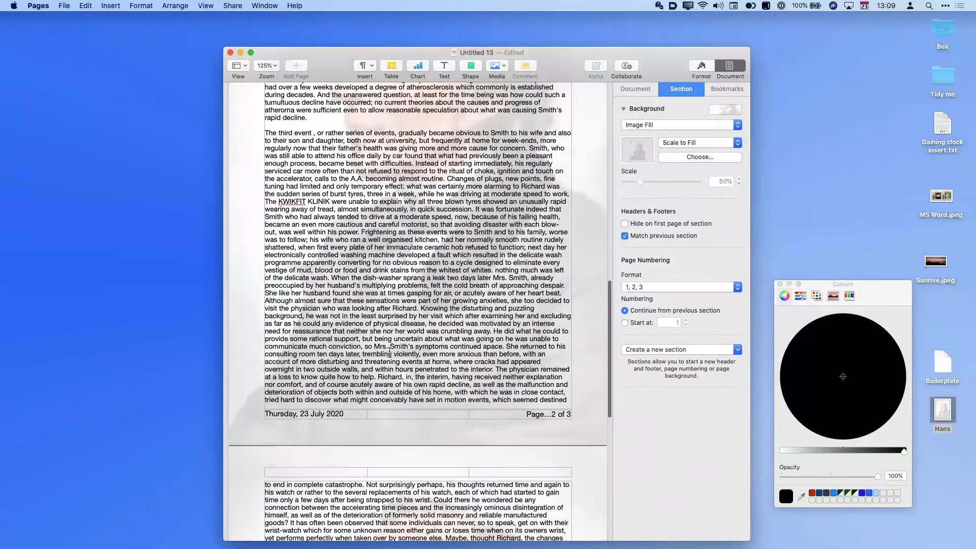
{"action": "scroll", "coordinate": [390, 351], "scroll_direction": "up", "scroll_amount": 7}
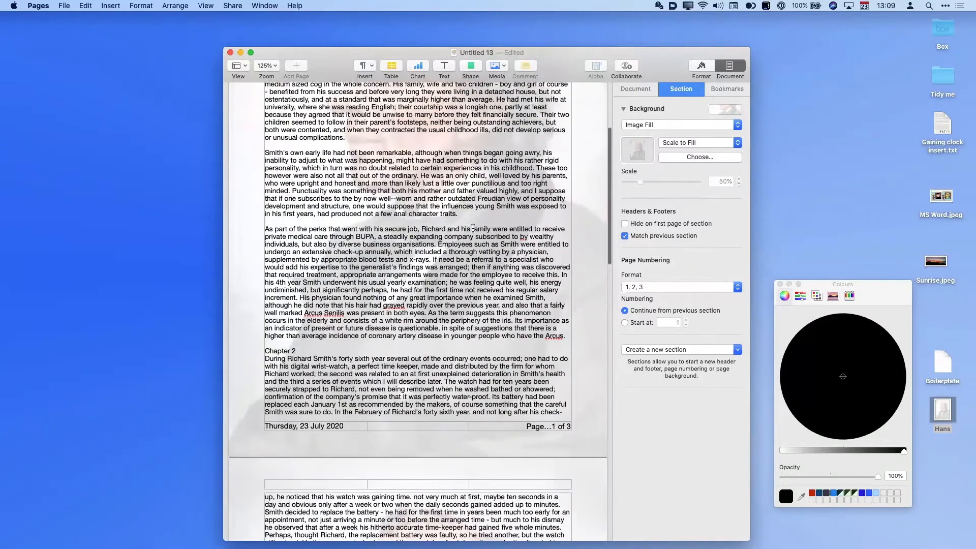
- Add two blank lines after the paragraph ending "character traits." on page 1 and start adding a web video there
{"action": "left_click", "coordinate": [471, 236]}
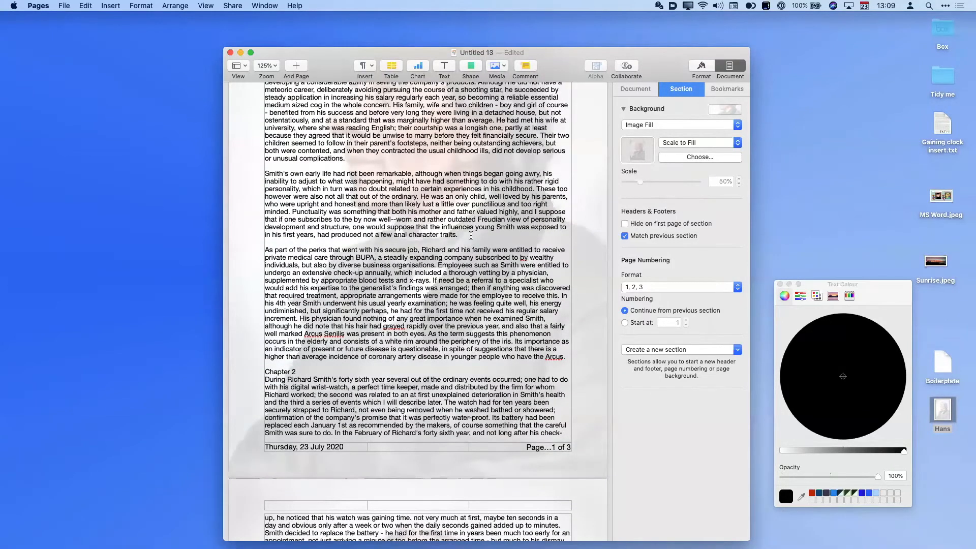
{"action": "key", "text": "Return"}
{"action": "key", "text": "Return"}
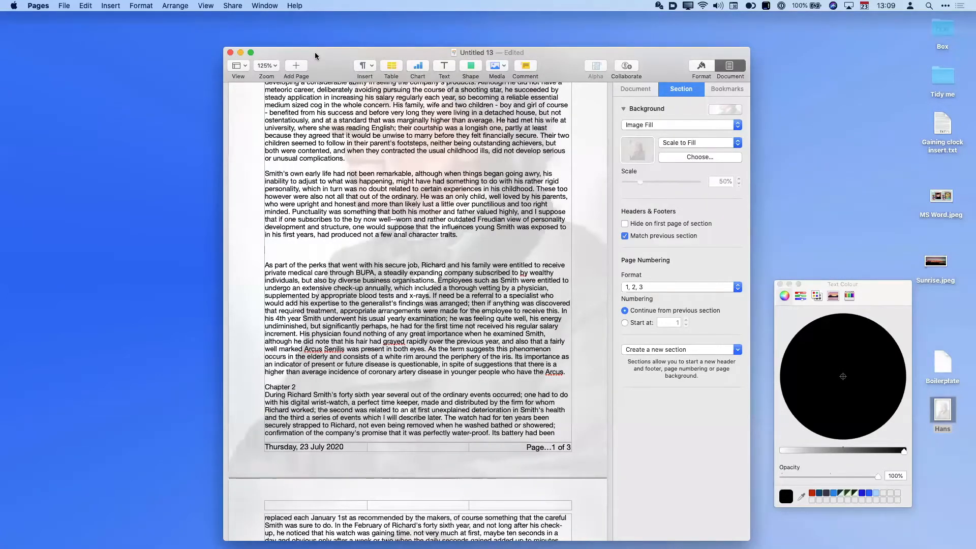
{"action": "left_click", "coordinate": [116, 5]}
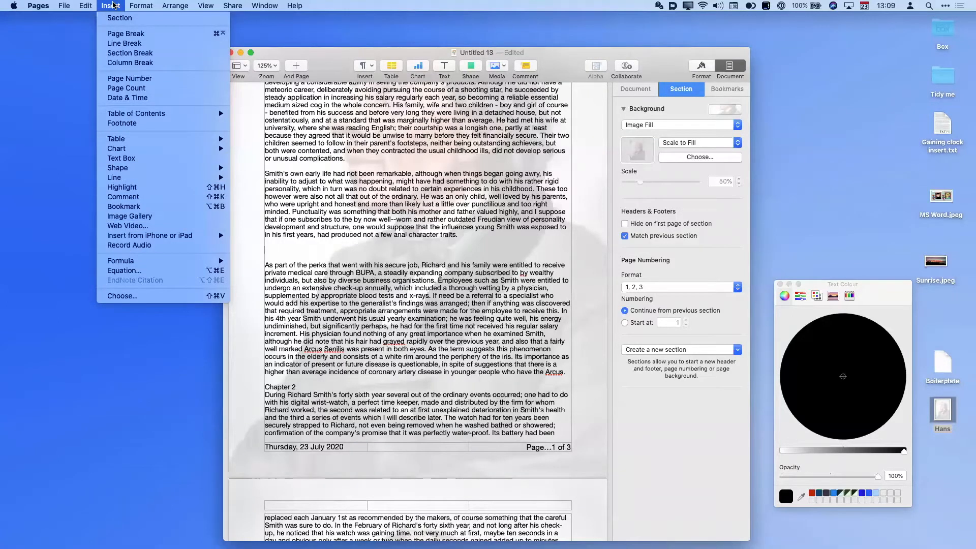
{"action": "left_click", "coordinate": [112, 6]}
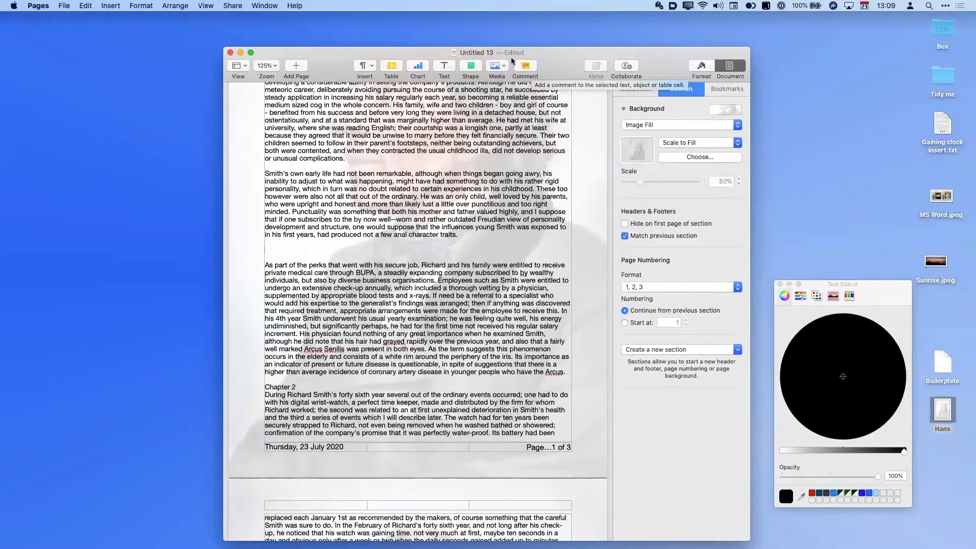
{"action": "left_click", "coordinate": [112, 6]}
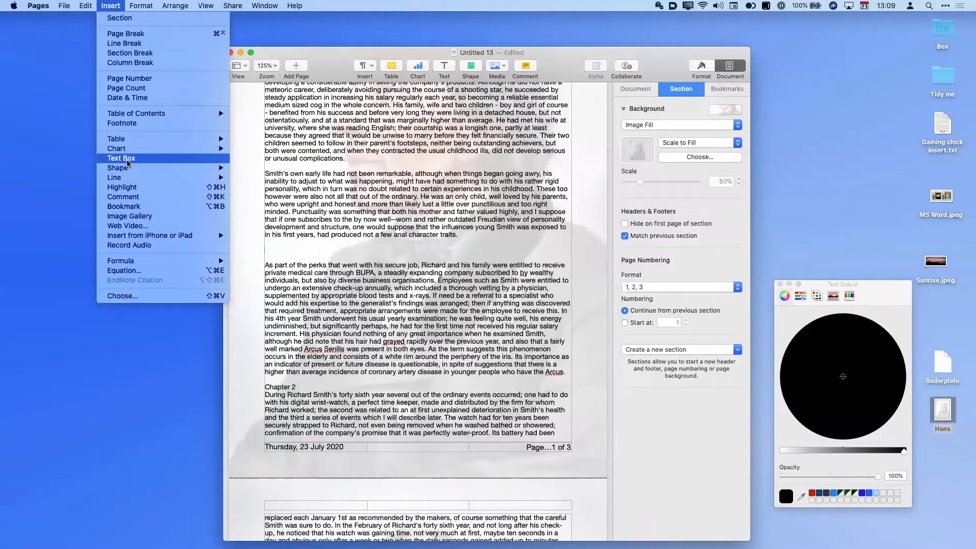
{"action": "left_click", "coordinate": [139, 227]}
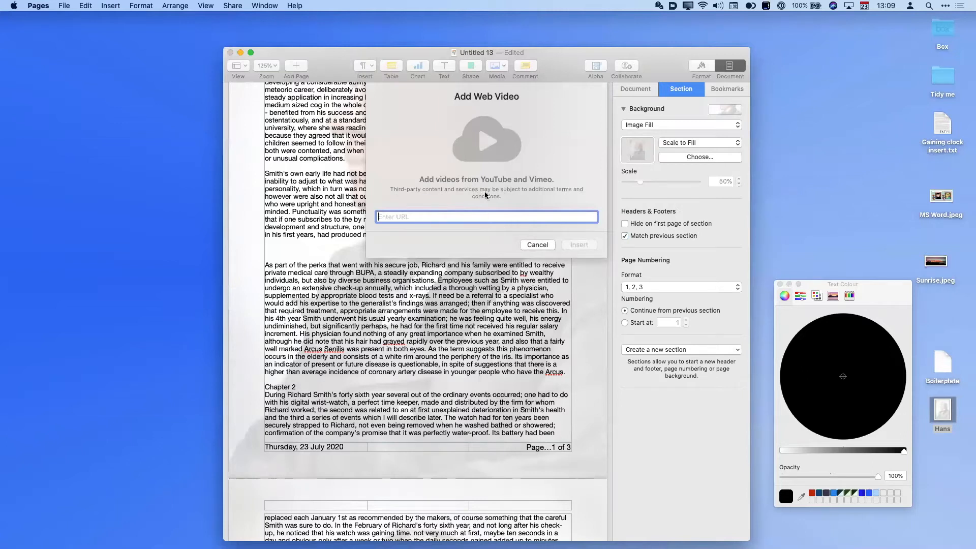
- Switch to Safari and copy the share link of the YouTube video "Mastering iPhone Camera & Photos, July 22, 2020"
{"action": "key", "text": "super+Tab"}
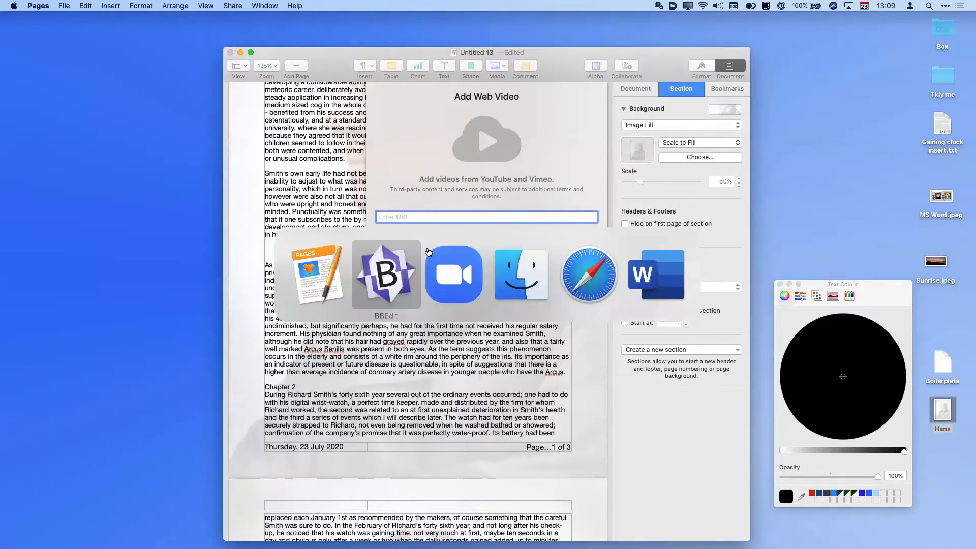
{"action": "key", "text": "super+Tab"}
{"action": "key", "text": "super+Tab"}
{"action": "key", "text": "super+Tab"}
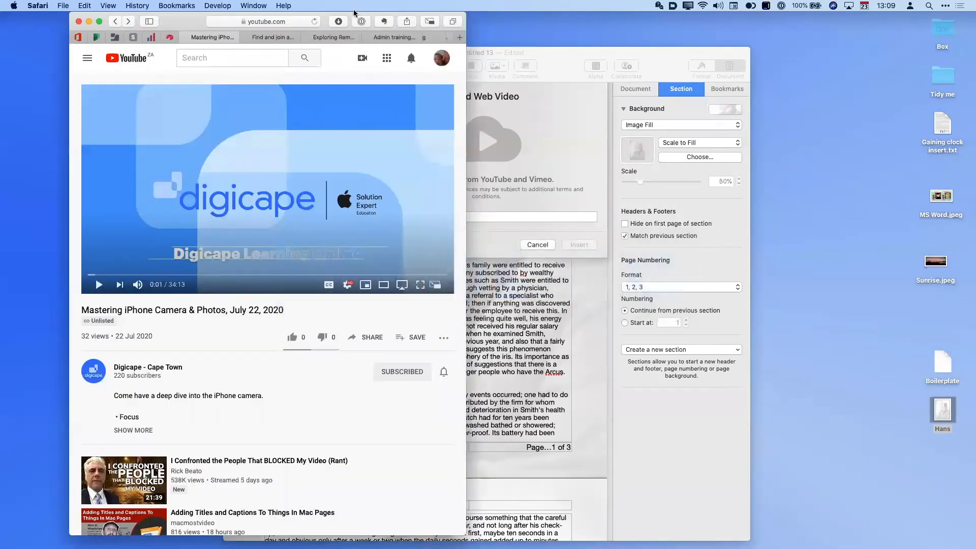
{"action": "left_click_drag", "start_coordinate": [325, 18], "coordinate": [510, 27]}
{"action": "left_click_drag", "start_coordinate": [676, 18], "coordinate": [694, 20]}
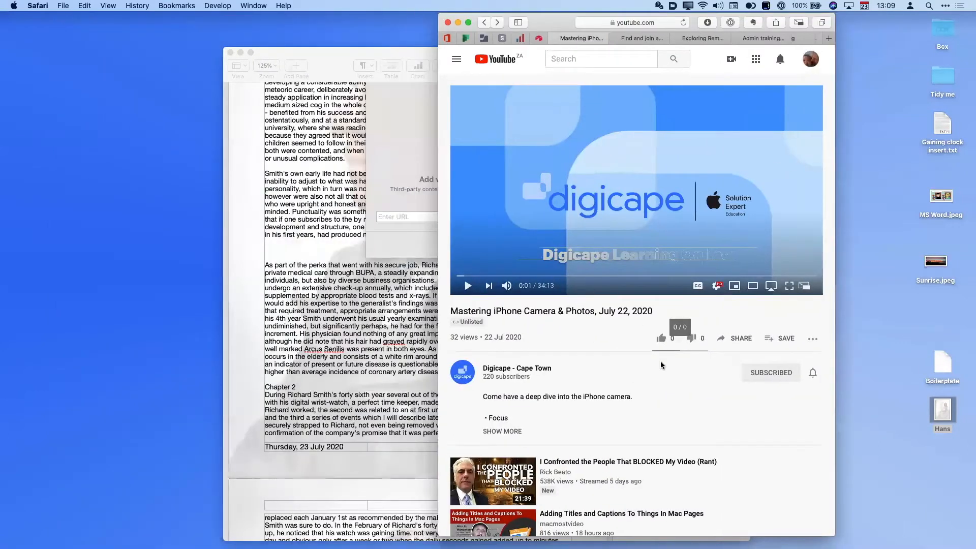
{"action": "left_click", "coordinate": [745, 341]}
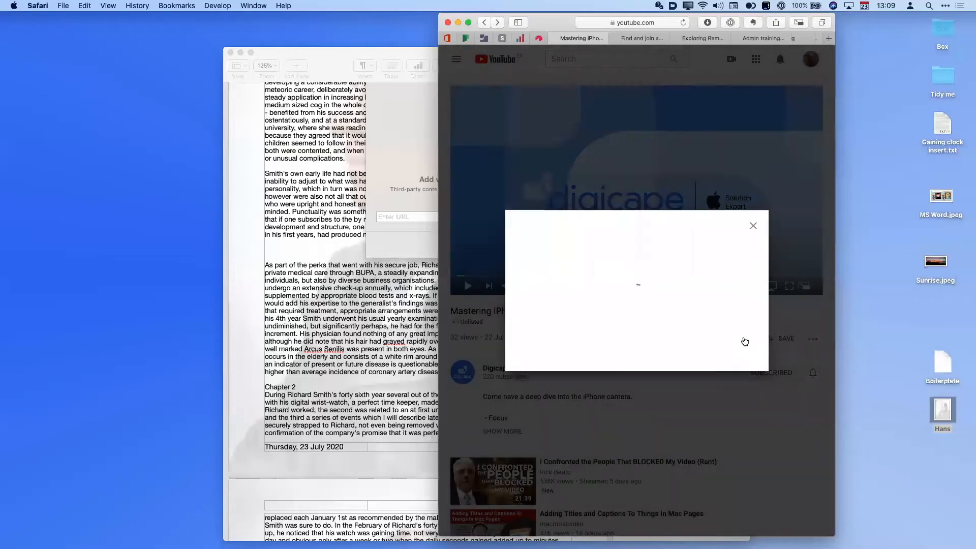
{"action": "left_click", "coordinate": [736, 313]}
{"action": "left_click", "coordinate": [753, 228]}
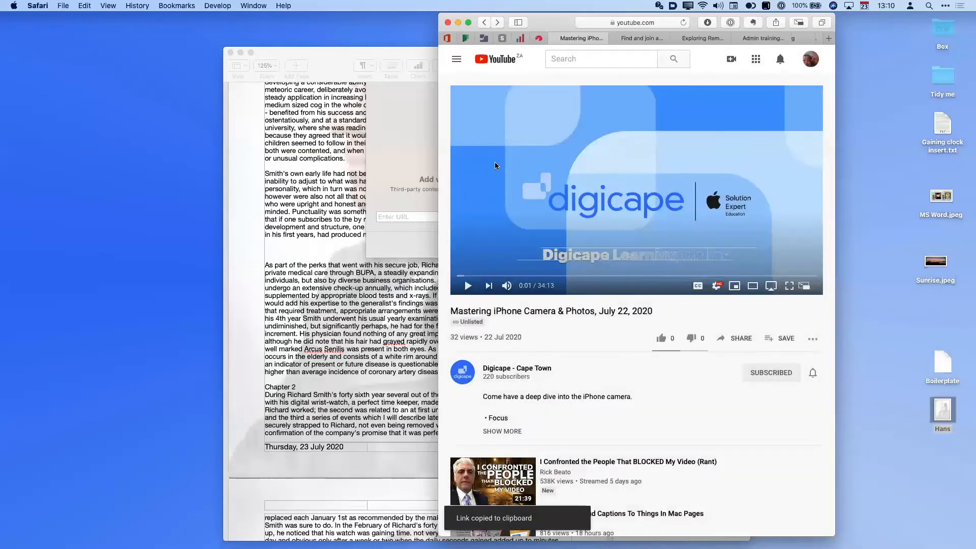
- Return to Pages and insert the web video using the copied YouTube link
{"action": "left_click", "coordinate": [345, 246]}
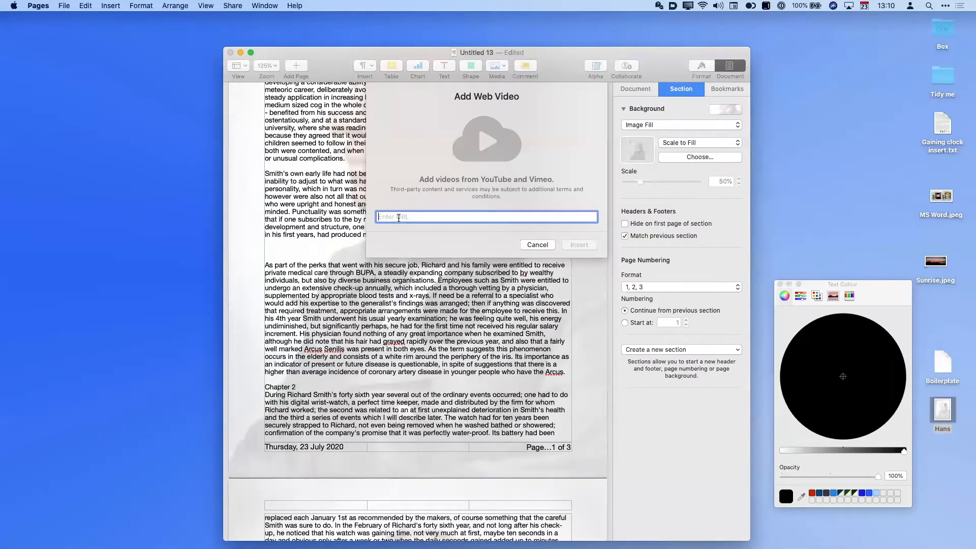
{"action": "key", "text": "super+v"}
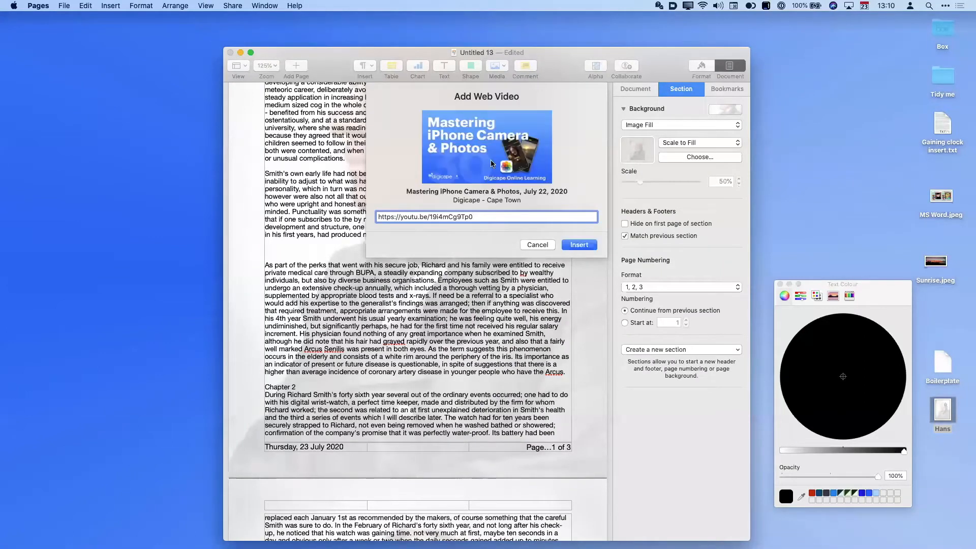
{"action": "left_click", "coordinate": [569, 245]}
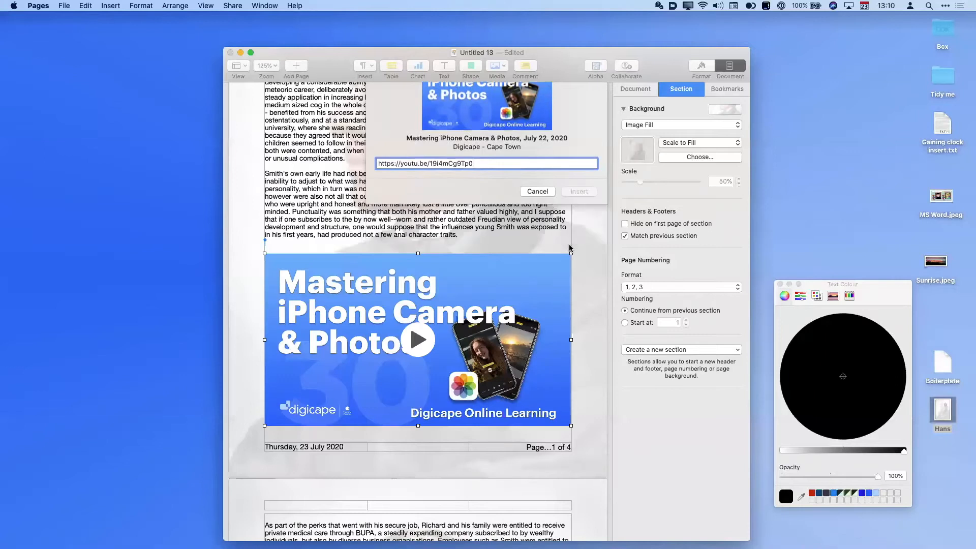
- Play and pause the embedded video briefly, and delete it together with the extra blank line
{"action": "left_click", "coordinate": [420, 340]}
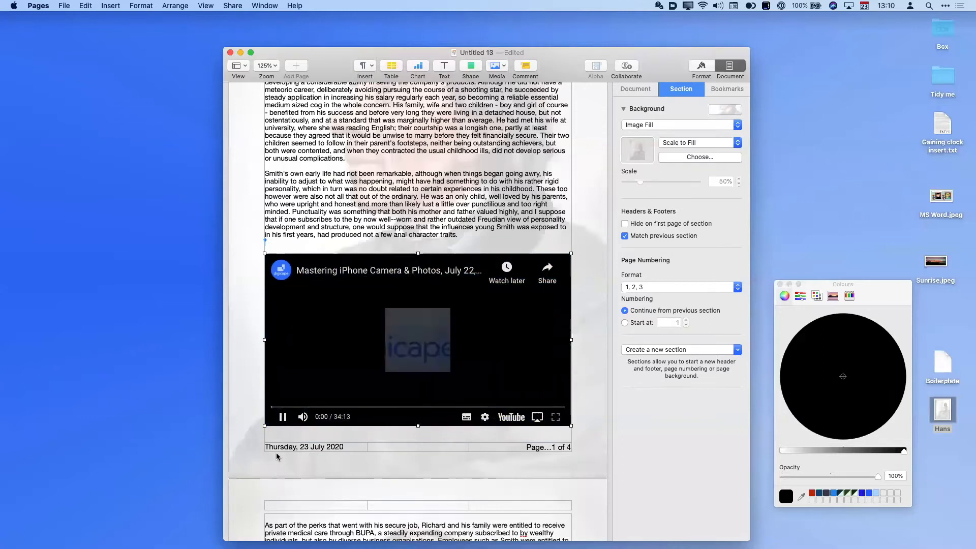
{"action": "left_click", "coordinate": [283, 417]}
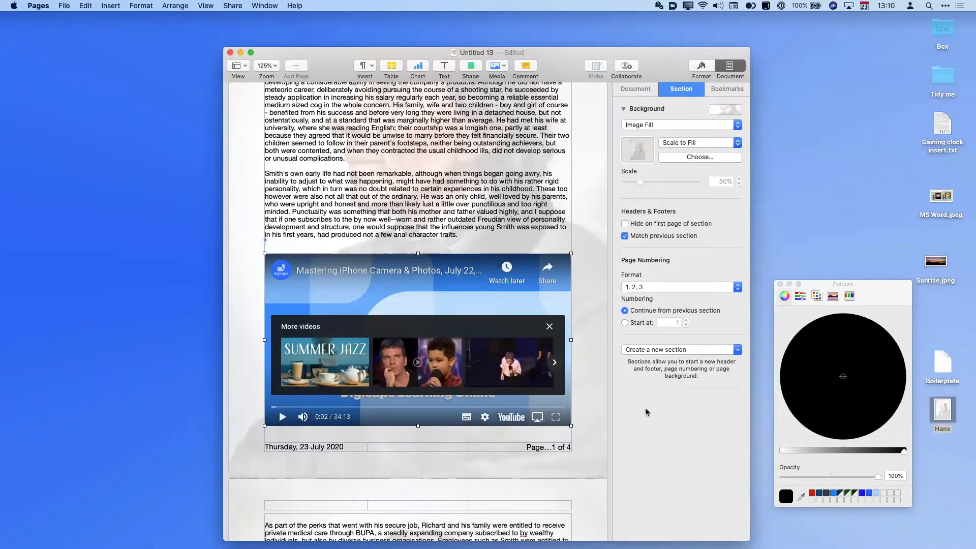
{"action": "key", "text": "BackSpace"}
{"action": "key", "text": "BackSpace"}
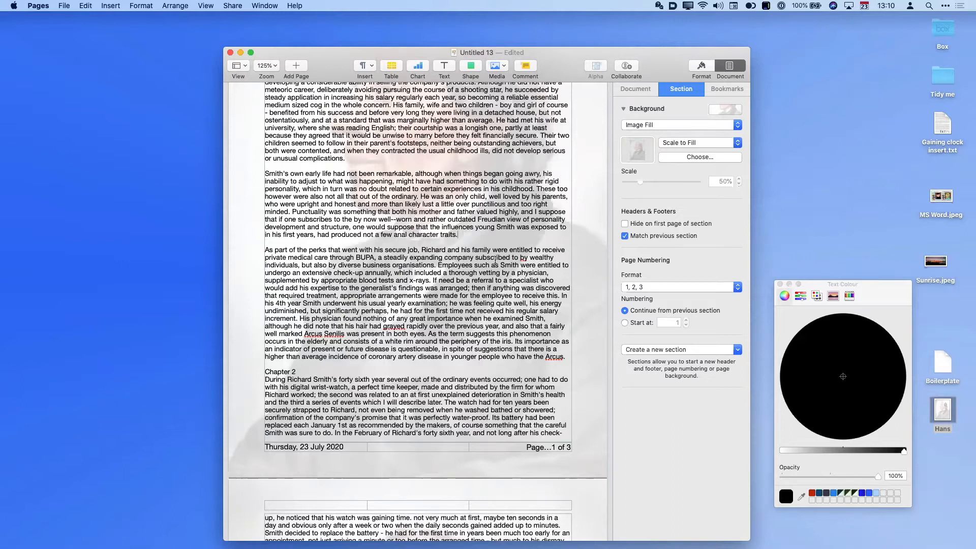
- Insert blank lines before the "Chapter 2" heading to push the chapter to the start of page 2
{"action": "scroll", "coordinate": [495, 260], "scroll_direction": "up", "scroll_amount": 5}
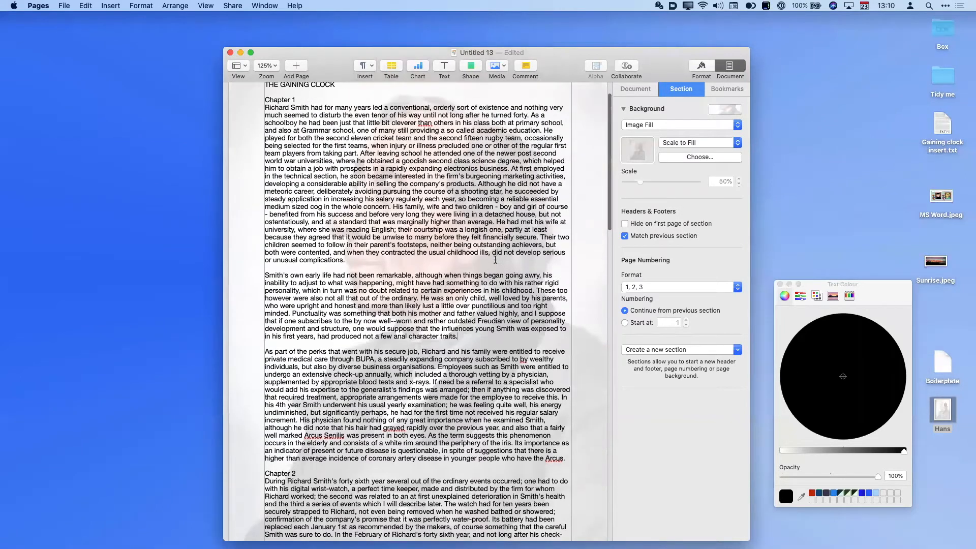
{"action": "scroll", "coordinate": [495, 260], "scroll_direction": "down", "scroll_amount": 3}
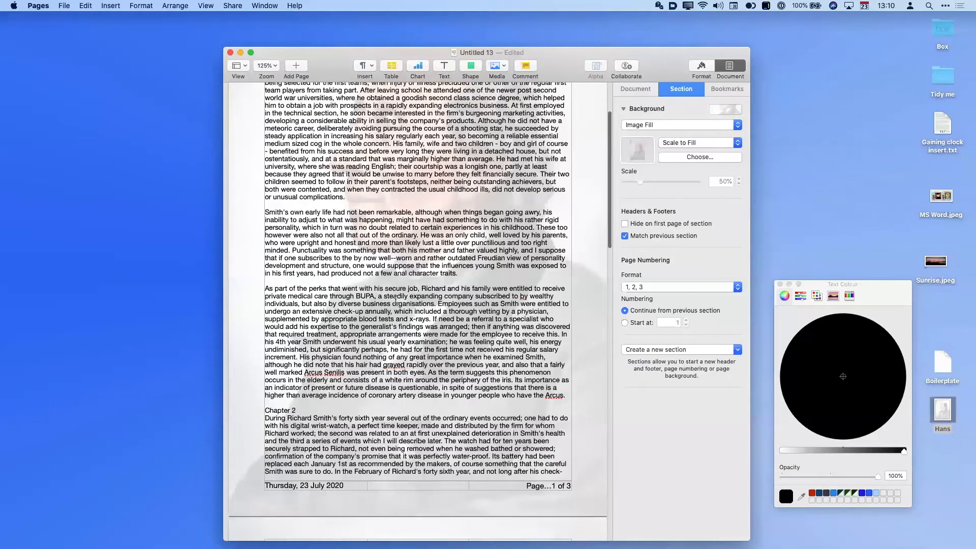
{"action": "scroll", "coordinate": [408, 195], "scroll_direction": "down", "scroll_amount": 5}
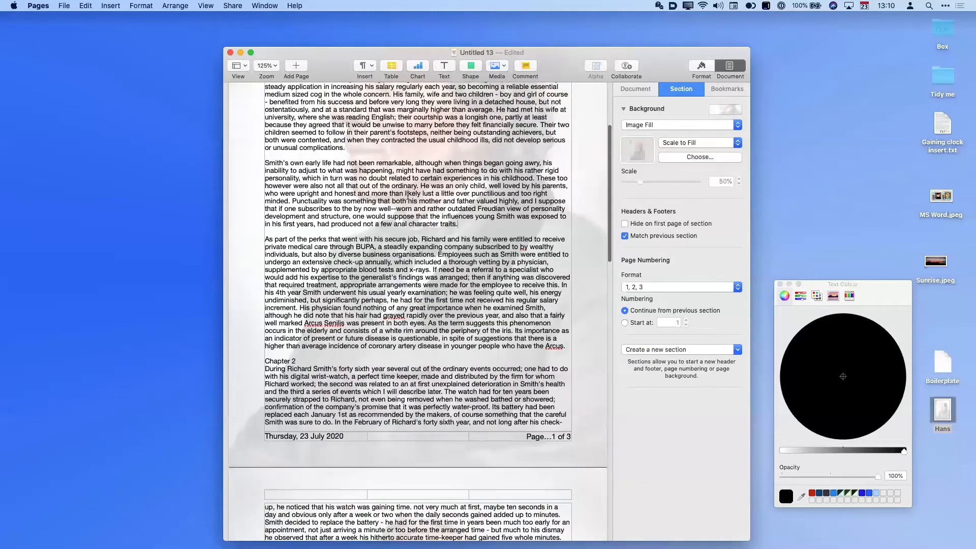
{"action": "scroll", "coordinate": [349, 196], "scroll_direction": "up", "scroll_amount": 10}
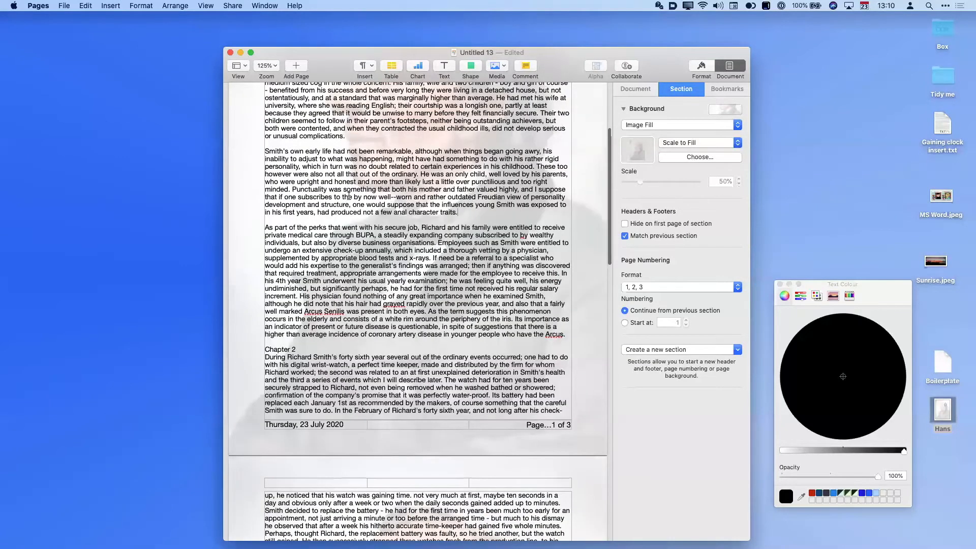
{"action": "scroll", "coordinate": [282, 217], "scroll_direction": "down", "scroll_amount": 10}
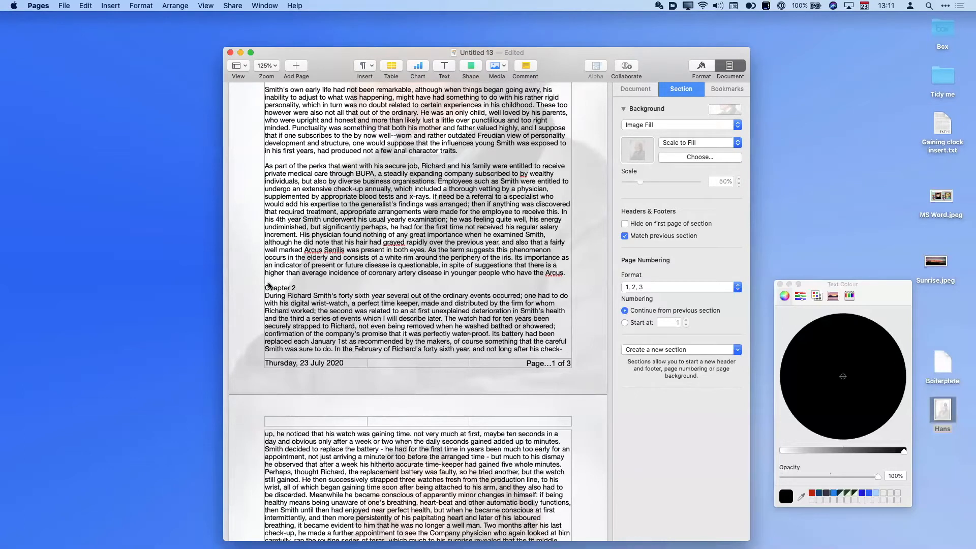
{"action": "key", "text": "Return"}
{"action": "key", "text": "Return"}
{"action": "key", "text": "Return"}
{"action": "key", "text": "Return"}
{"action": "key", "text": "Return"}
{"action": "key", "text": "Return"}
{"action": "key", "text": "Return"}
{"action": "key", "text": "Return"}
{"action": "key", "text": "Return"}
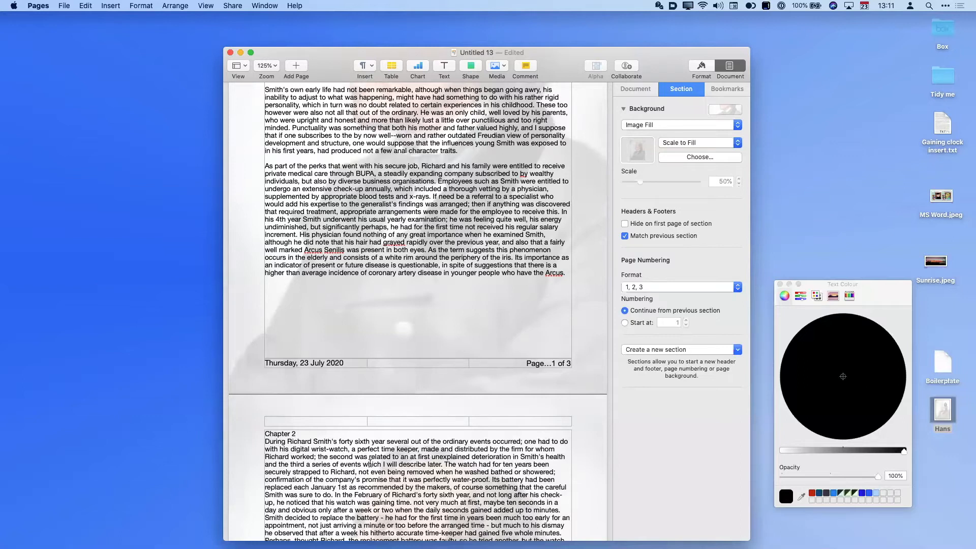
- Switch to BBEdit and copy the paragraph starting "In contract law" from the Boilerplate document
{"action": "scroll", "coordinate": [370, 484], "scroll_direction": "up", "scroll_amount": 7}
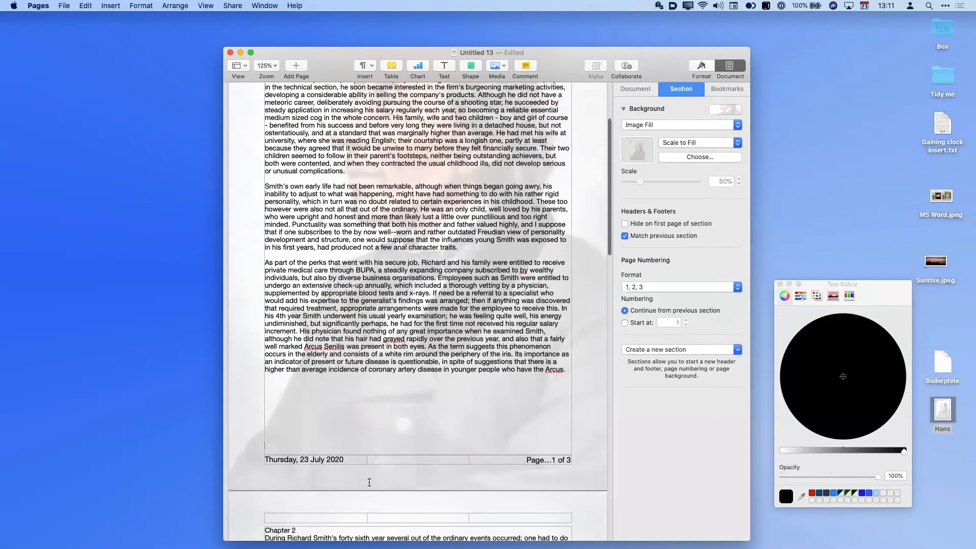
{"action": "scroll", "coordinate": [369, 483], "scroll_direction": "up", "scroll_amount": 2}
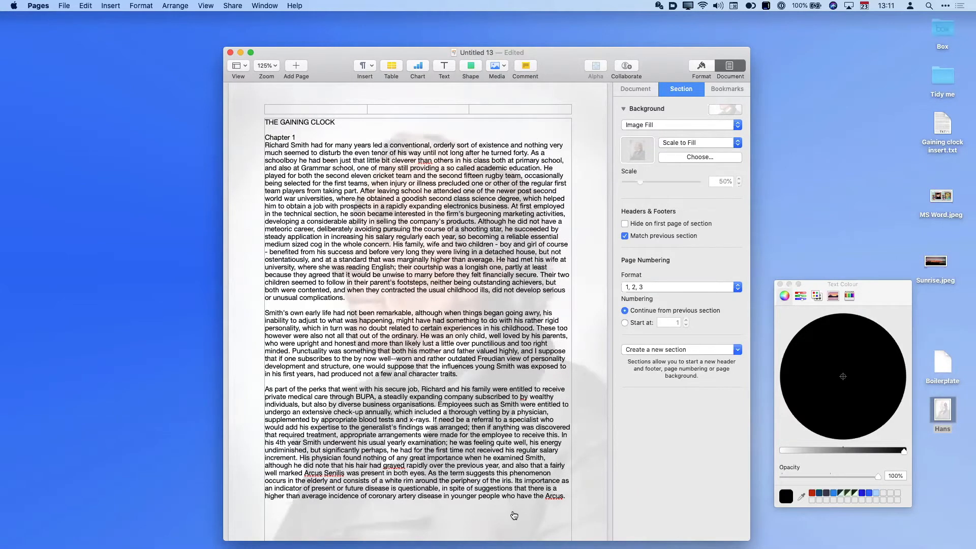
{"action": "key", "text": "super+Tab"}
{"action": "key", "text": "super+Tab"}
{"action": "key", "text": "super+Tab"}
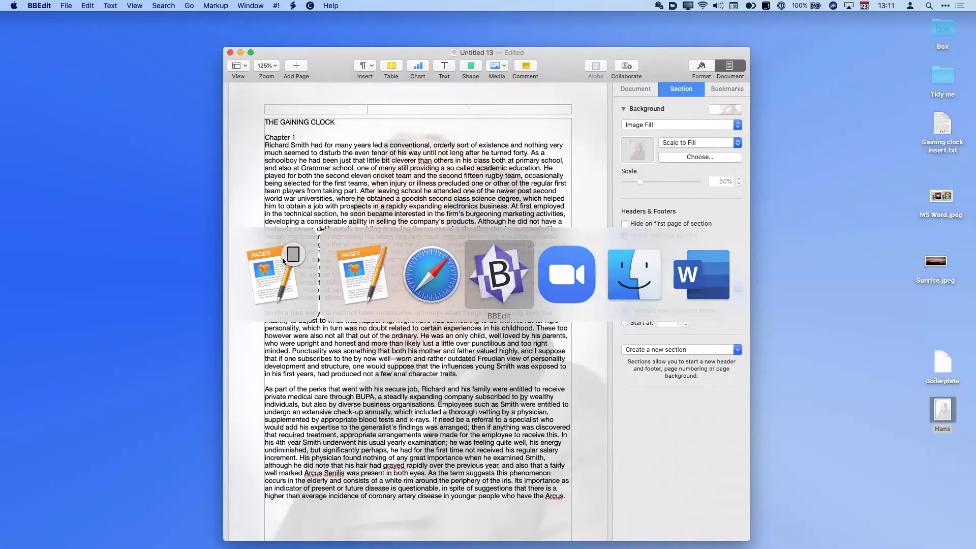
{"action": "key", "text": "super+a"}
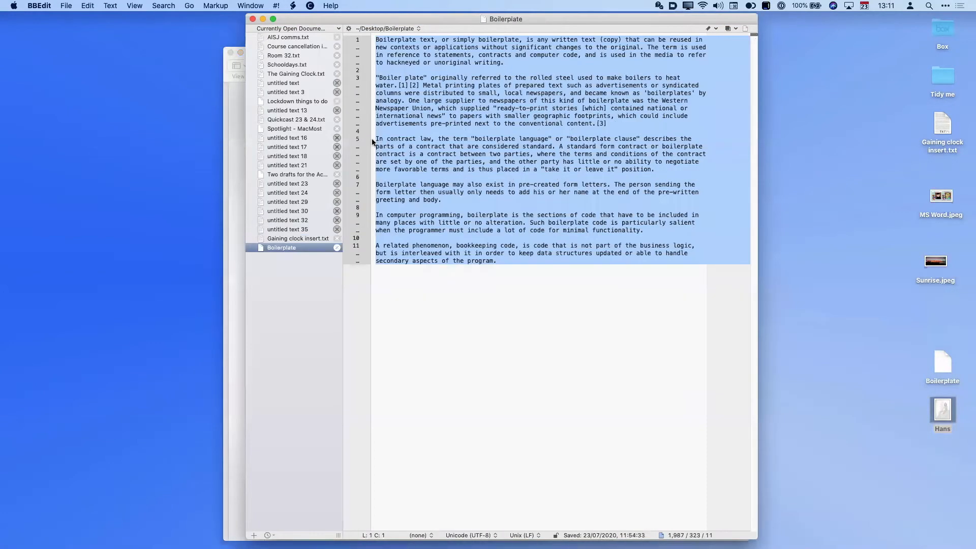
{"action": "left_click_drag", "start_coordinate": [376, 139], "coordinate": [654, 168]}
{"action": "key", "text": "super+c"}
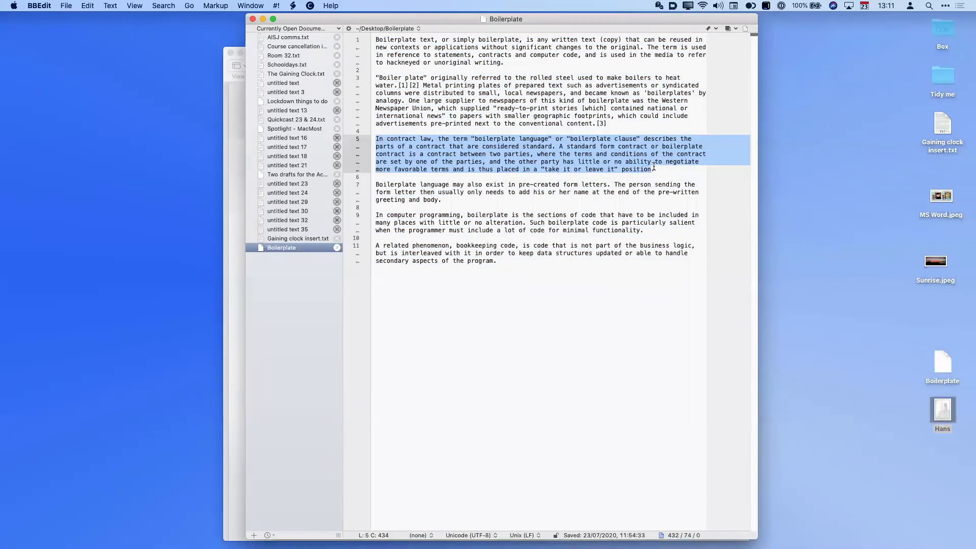
- Return to Pages and paste the copied paragraph with matching style on a new line after the paragraph ending "character traits."
{"action": "key", "text": "super+Tab"}
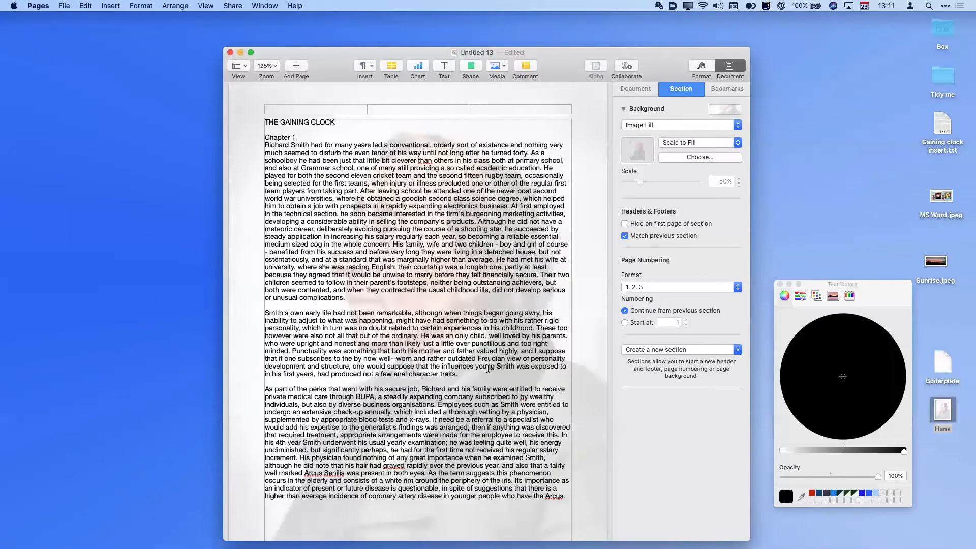
{"action": "left_click", "coordinate": [487, 378]}
{"action": "key", "text": "Return"}
{"action": "key", "text": "Return"}
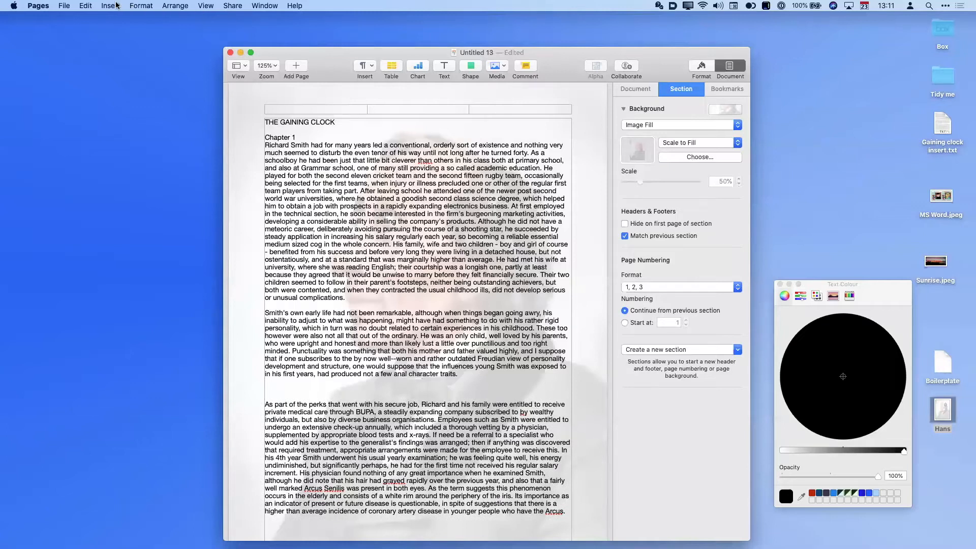
{"action": "left_click", "coordinate": [64, 6]}
{"action": "mouse_move", "coordinate": [86, 5]}
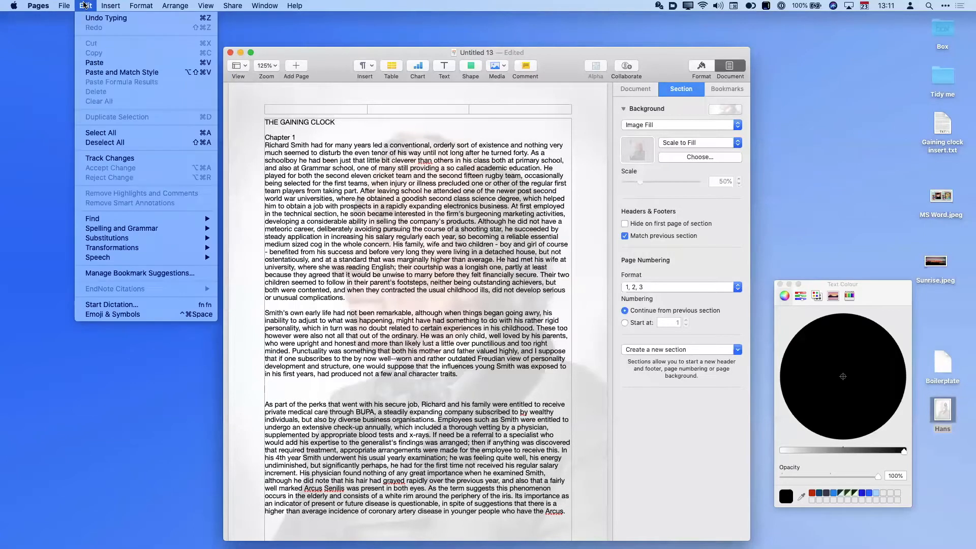
{"action": "left_click", "coordinate": [99, 75]}
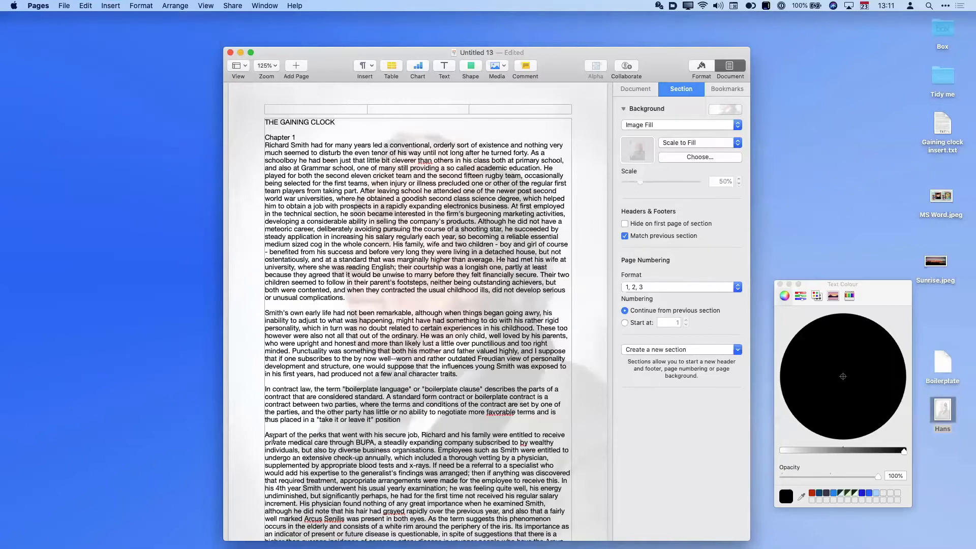
- Show the invisible formatting characters around the boundary between pages 1 and 2
{"action": "scroll", "coordinate": [274, 441], "scroll_direction": "down", "scroll_amount": 3}
{"action": "scroll", "coordinate": [277, 438], "scroll_direction": "down", "scroll_amount": 9}
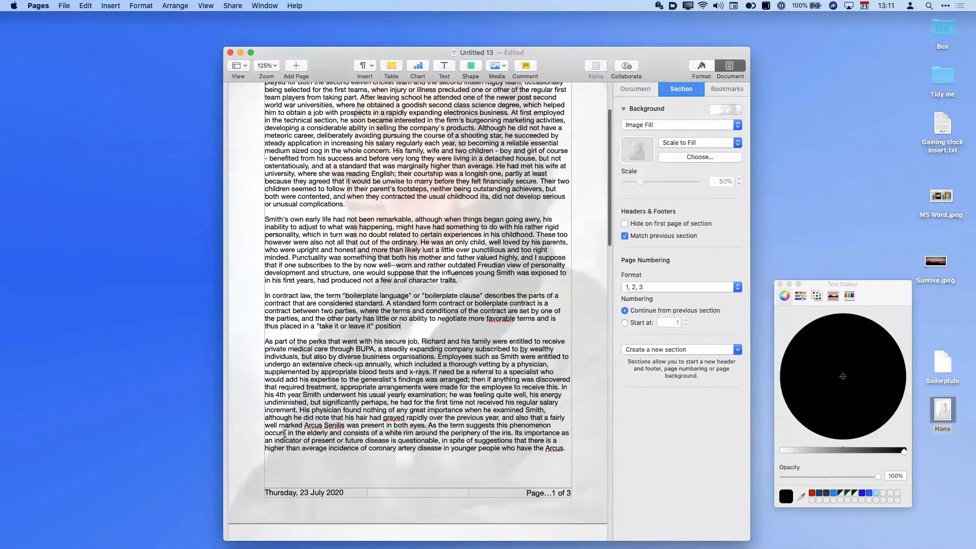
{"action": "left_click", "coordinate": [207, 6]}
{"action": "left_click", "coordinate": [236, 171]}
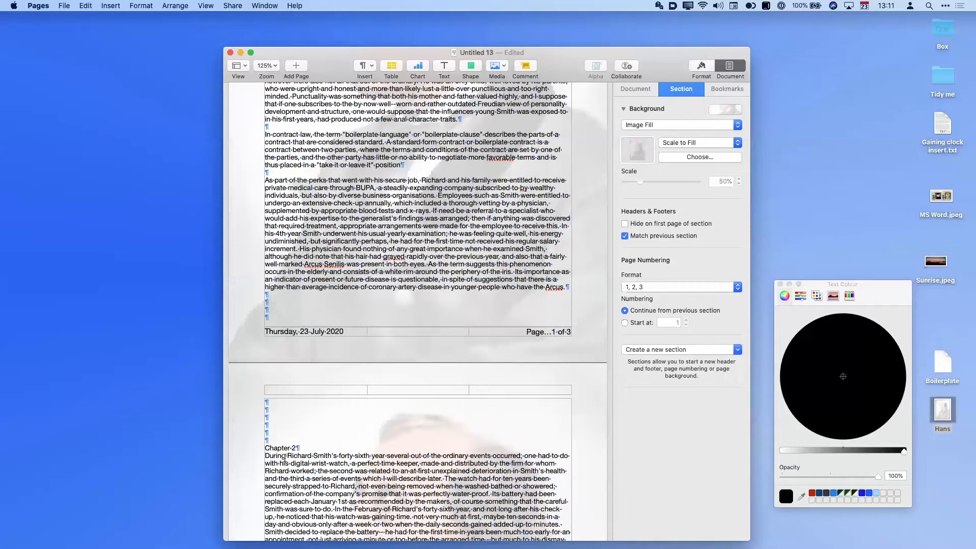
- Undo the pasted "In contract law" paragraph and the blank lines inserted before the "Chapter 2" heading
{"action": "key", "text": "super+z"}
{"action": "key", "text": "super+z"}
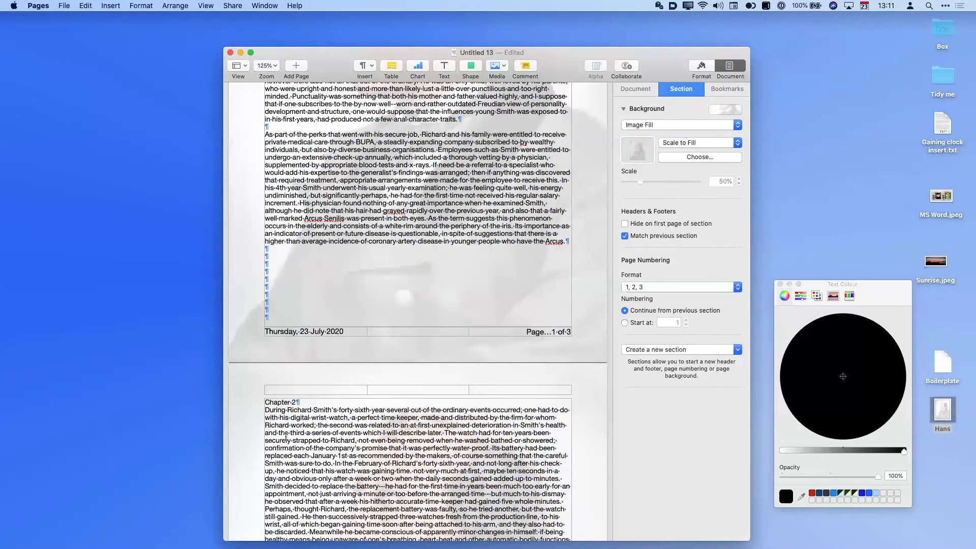
{"action": "key", "text": "super+z"}
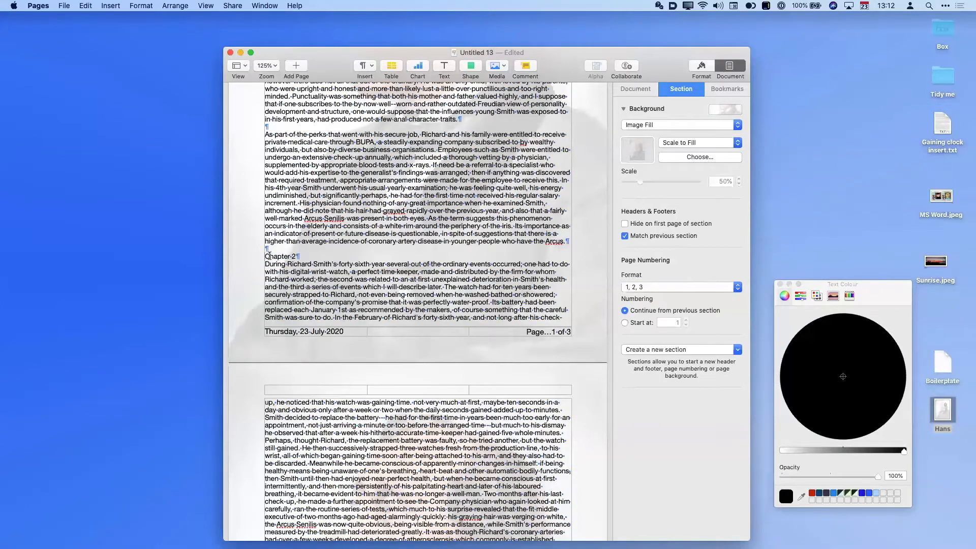
- Insert a page break directly before the "Chapter 2" heading
{"action": "left_click", "coordinate": [113, 6]}
{"action": "left_click", "coordinate": [117, 35]}
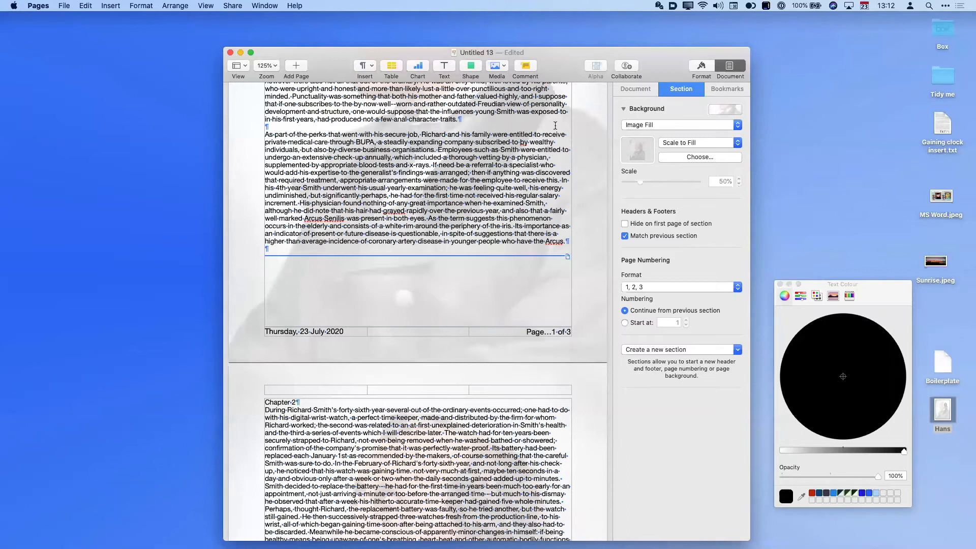
- Add blank lines after the paragraph ending "character traits.", paste the copied boilerplate paragraph there repeatedly, and check where Chapter 2 starts
{"action": "left_click", "coordinate": [459, 121]}
{"action": "key", "text": "Return"}
{"action": "key", "text": "Return"}
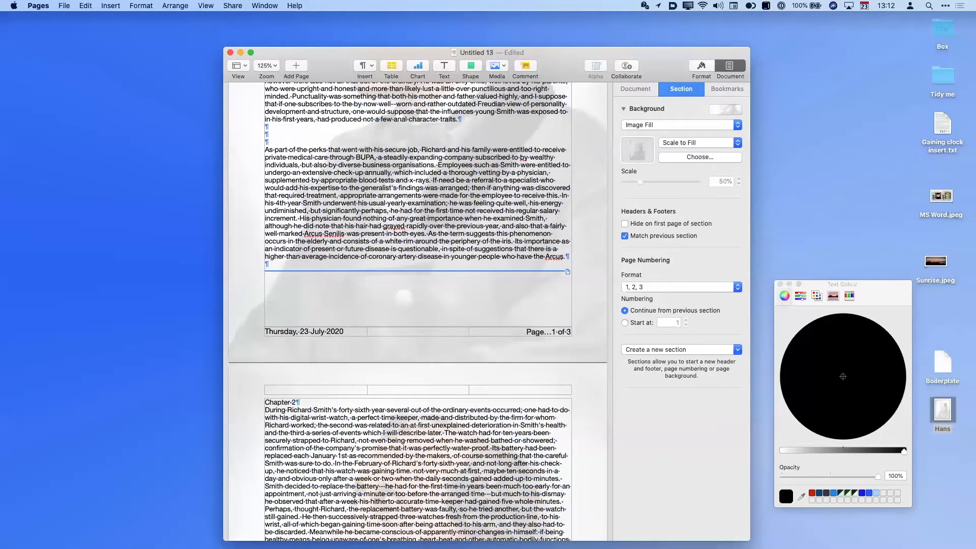
{"action": "key", "text": "super+v"}
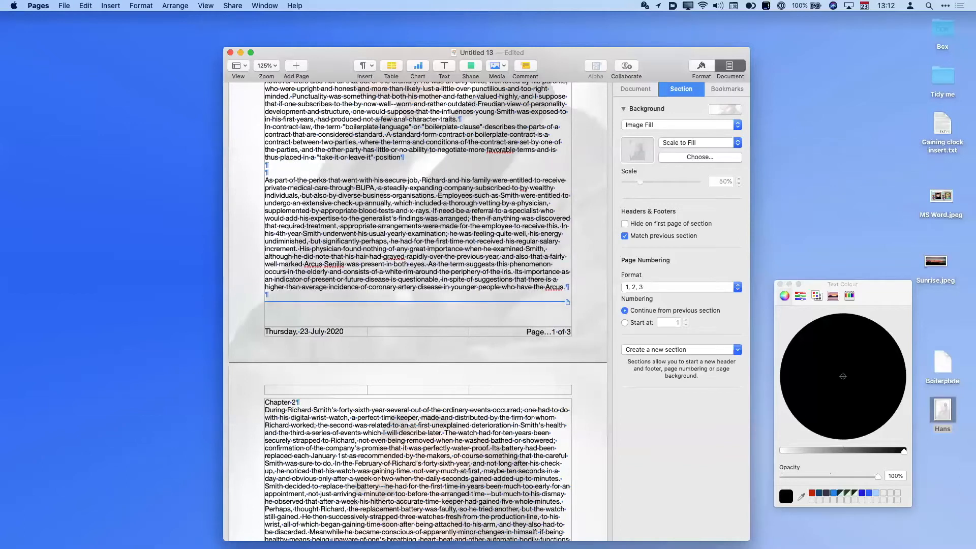
{"action": "key", "text": "super+v"}
{"action": "scroll", "coordinate": [400, 343], "scroll_direction": "down", "scroll_amount": 15}
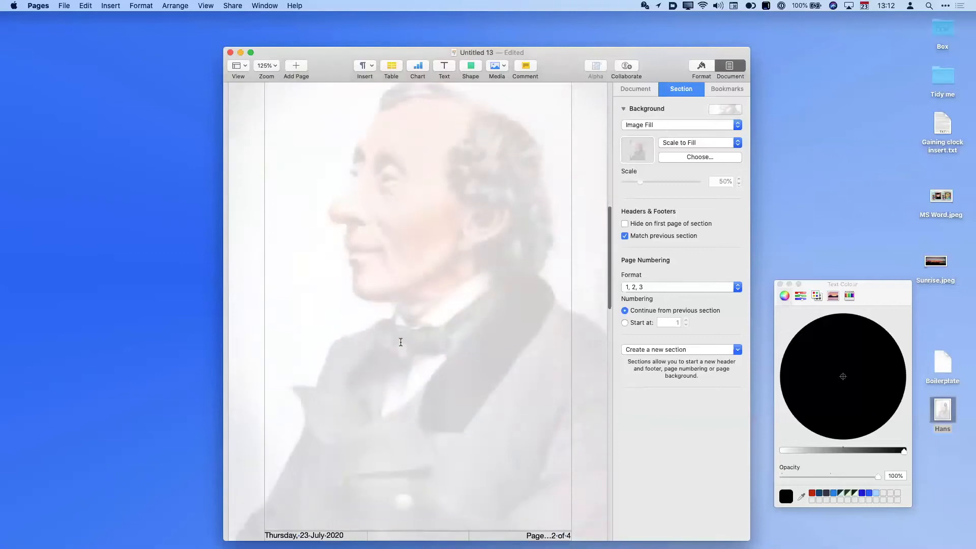
{"action": "scroll", "coordinate": [332, 426], "scroll_direction": "down", "scroll_amount": 1}
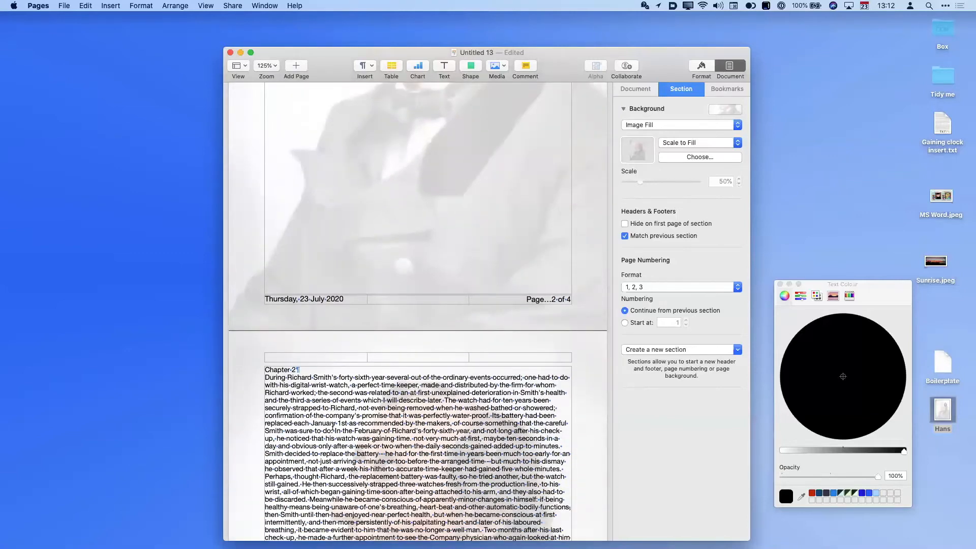
{"action": "scroll", "coordinate": [331, 430], "scroll_direction": "up", "scroll_amount": 15}
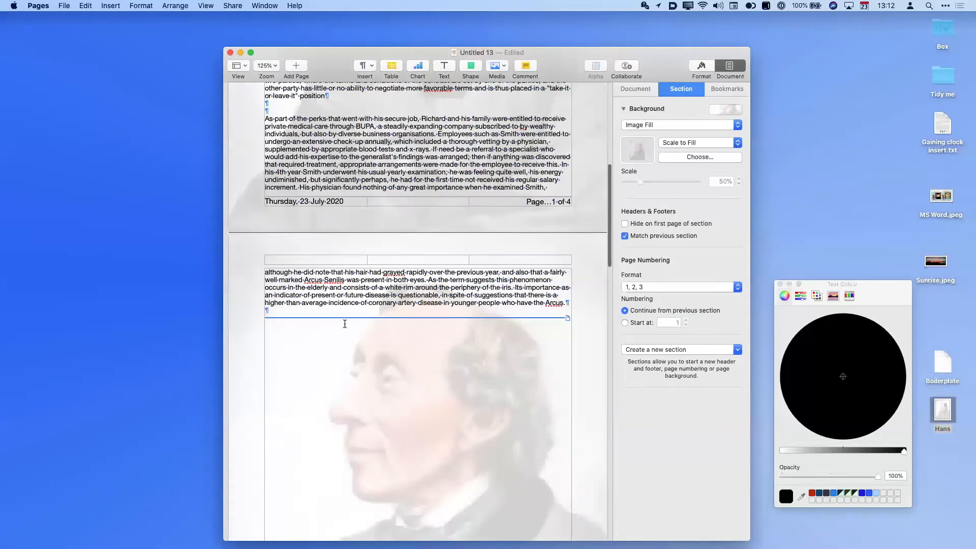
{"action": "scroll", "coordinate": [345, 324], "scroll_direction": "down", "scroll_amount": 15}
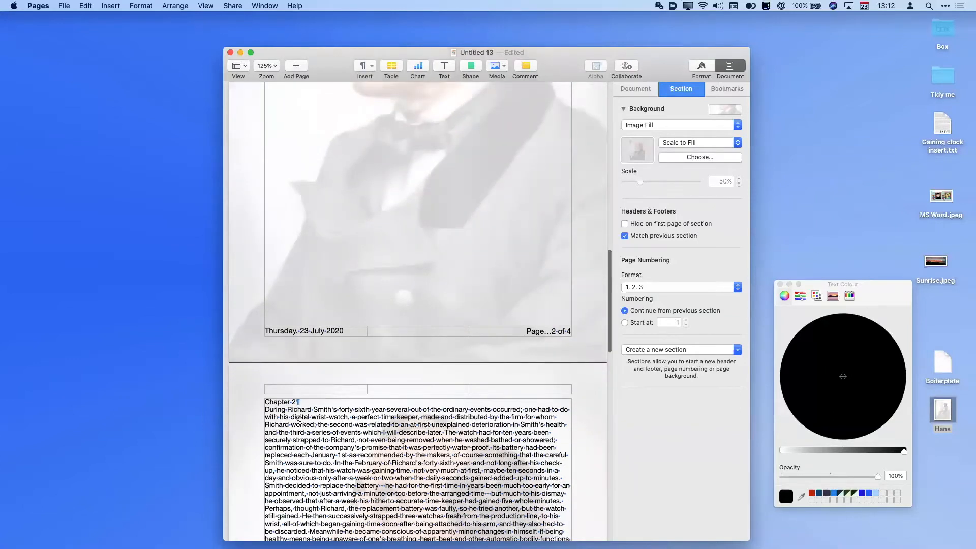
- Undo the repeated boilerplate pastes, the added blank lines and the page break before "Chapter 2"
{"action": "key", "text": "super+z"}
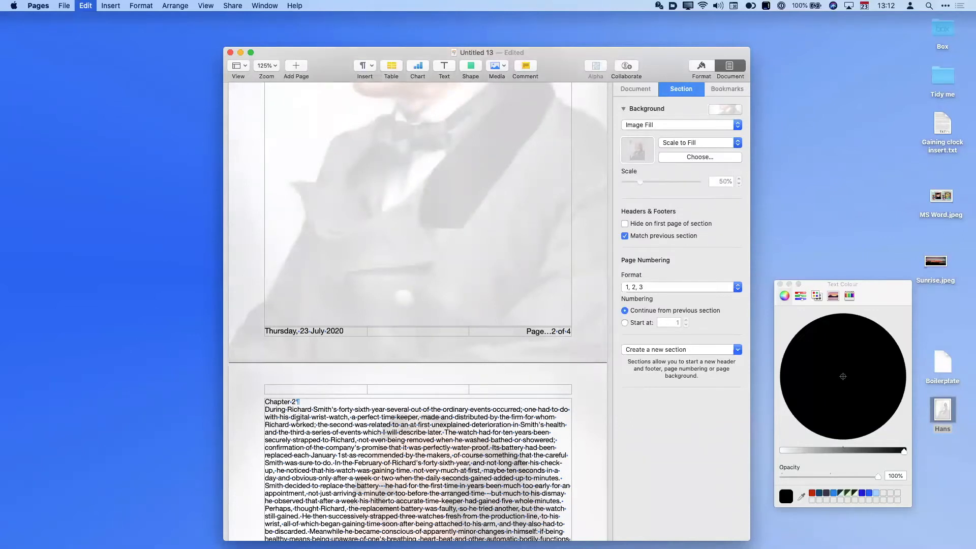
{"action": "key", "text": "super+z"}
{"action": "key", "text": "super+z"}
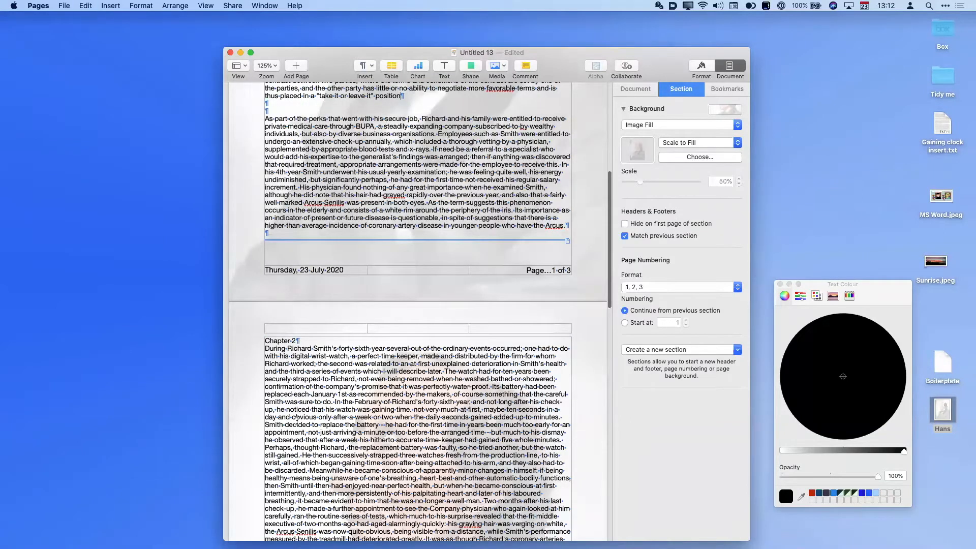
{"action": "key", "text": "super+z"}
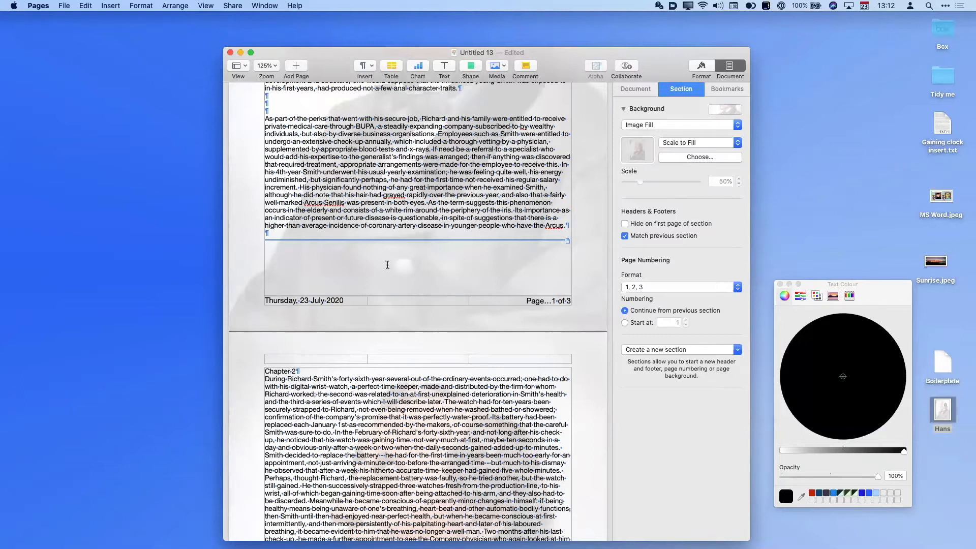
{"action": "key", "text": "super+z"}
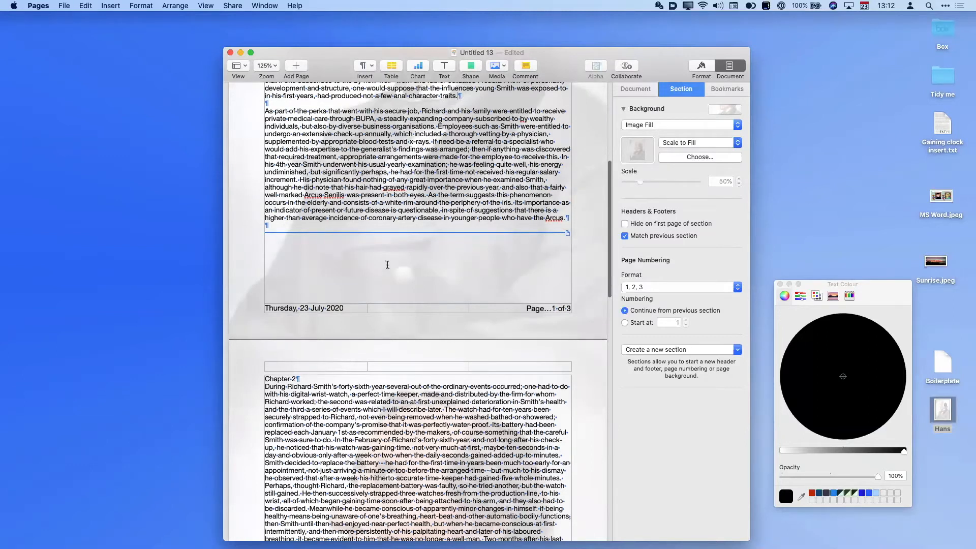
{"action": "key", "text": "super+z"}
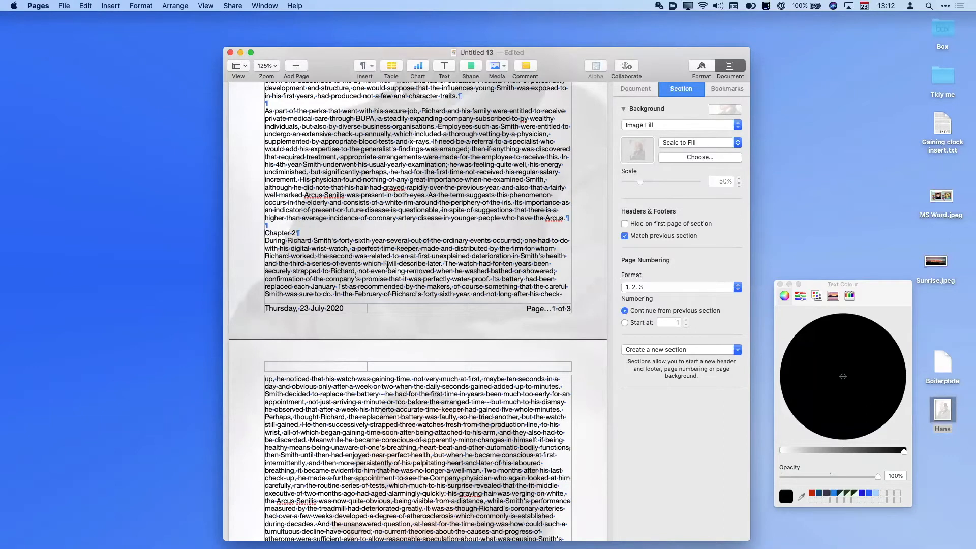
- Switch to BBEdit and copy the entire text of the Boilerplate document
{"action": "scroll", "coordinate": [335, 114], "scroll_direction": "up", "scroll_amount": 10}
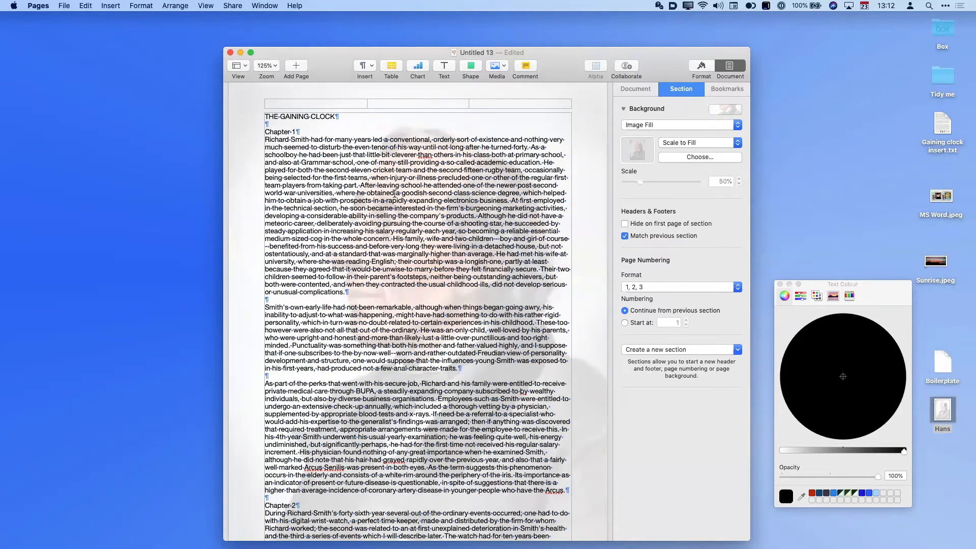
{"action": "scroll", "coordinate": [285, 362], "scroll_direction": "down", "scroll_amount": 5}
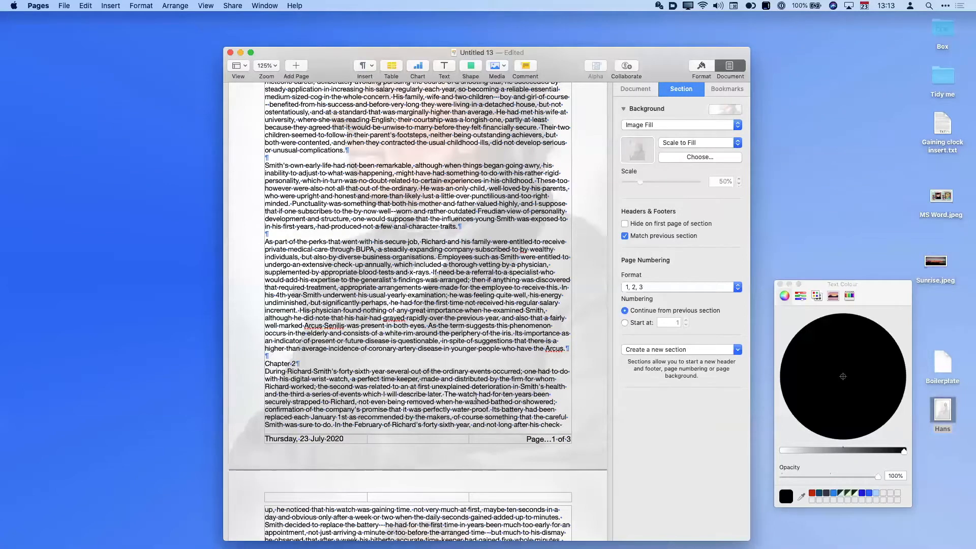
{"action": "key", "text": "super+Tab"}
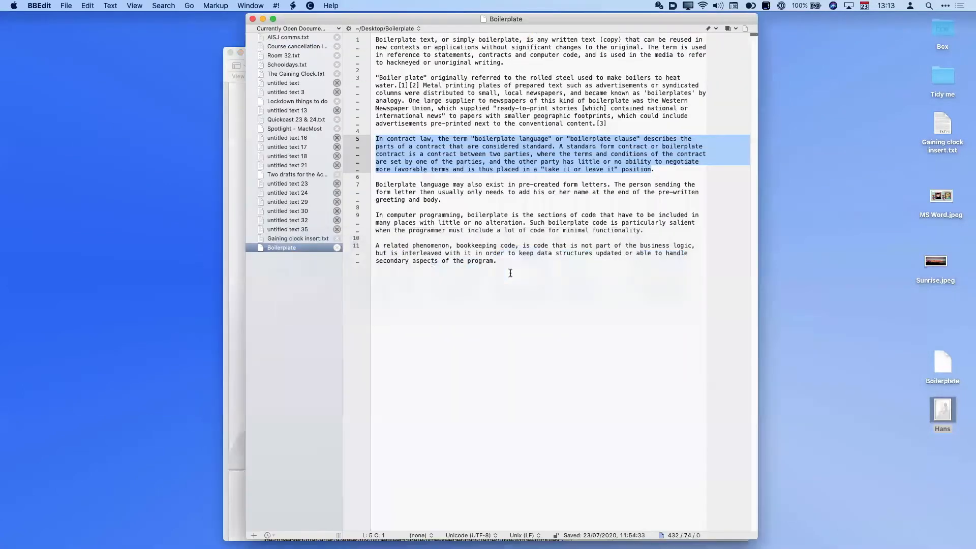
{"action": "key", "text": "super+a"}
{"action": "key", "text": "super+c"}
- Return to Pages, hide the other apps, and paste the boilerplate before "THE GAINING CLOCK", moving that title onto its own line
{"action": "key", "text": "super+Tab"}
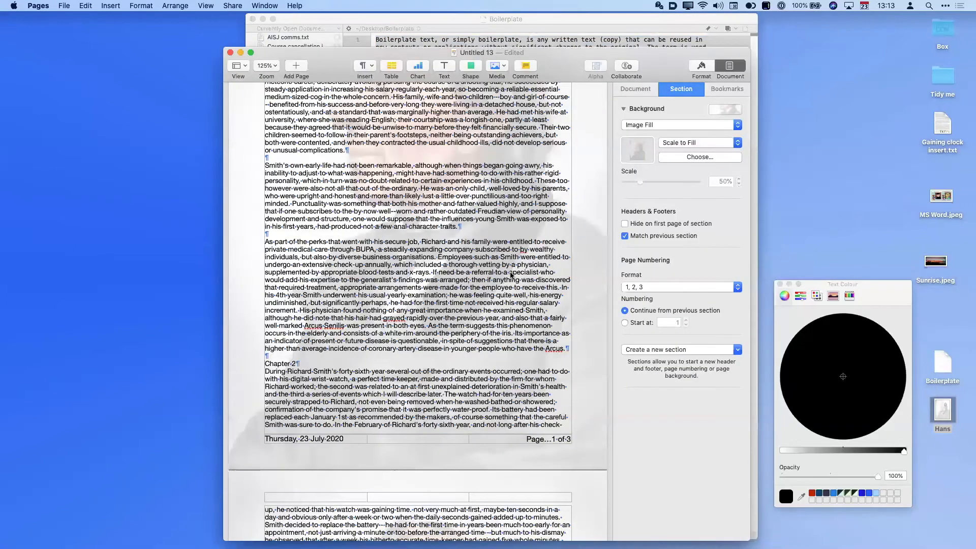
{"action": "scroll", "coordinate": [386, 179], "scroll_direction": "up", "scroll_amount": 3}
{"action": "scroll", "coordinate": [364, 142], "scroll_direction": "up", "scroll_amount": 2}
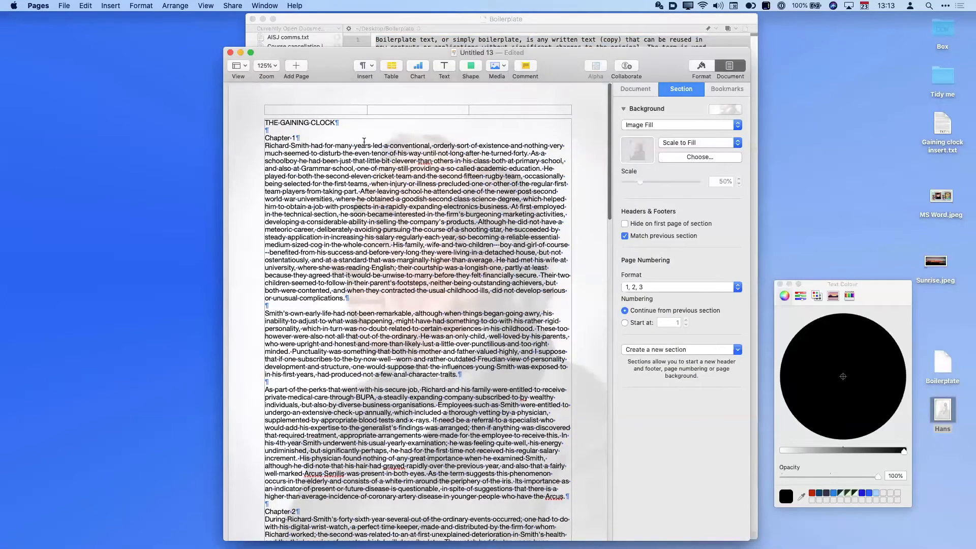
{"action": "key", "text": "alt+super+h"}
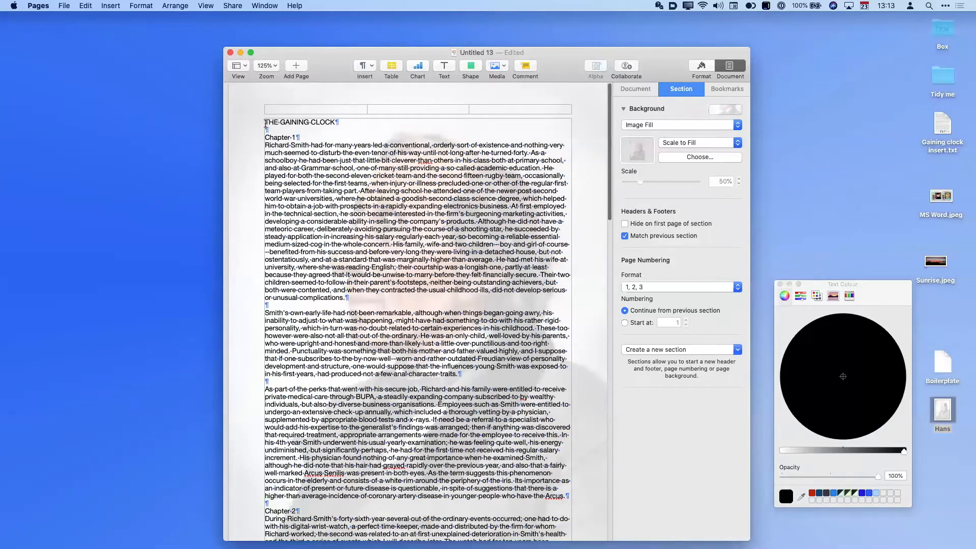
{"action": "key", "text": "super+v"}
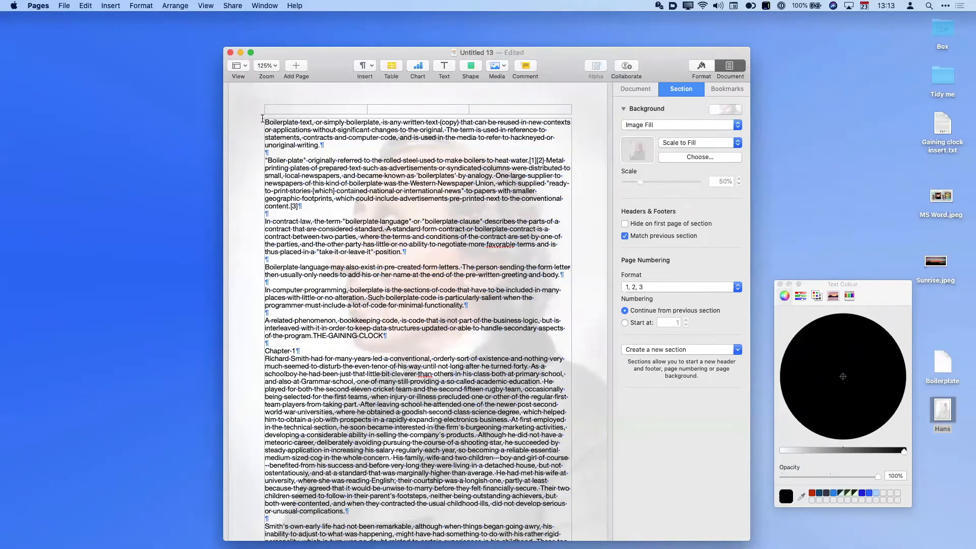
{"action": "key", "text": "Return"}
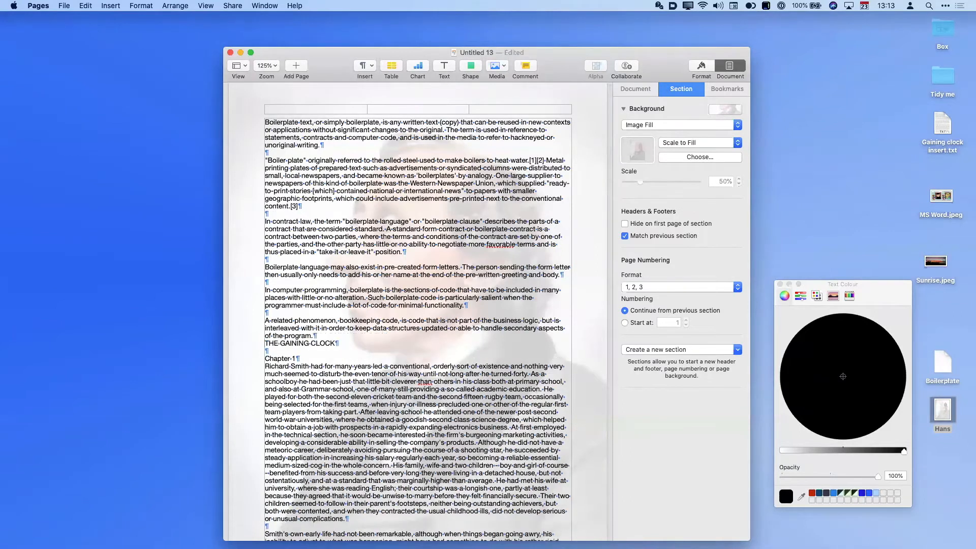
- Add the heading "Introduction" with a blank line above the boilerplate text, and insert a blank line before "THE GAINING CLOCK"
{"action": "left_click", "coordinate": [266, 123]}
{"action": "key", "text": "Return"}
{"action": "type", "text": "Introduction"}
{"action": "key", "text": "Return"}
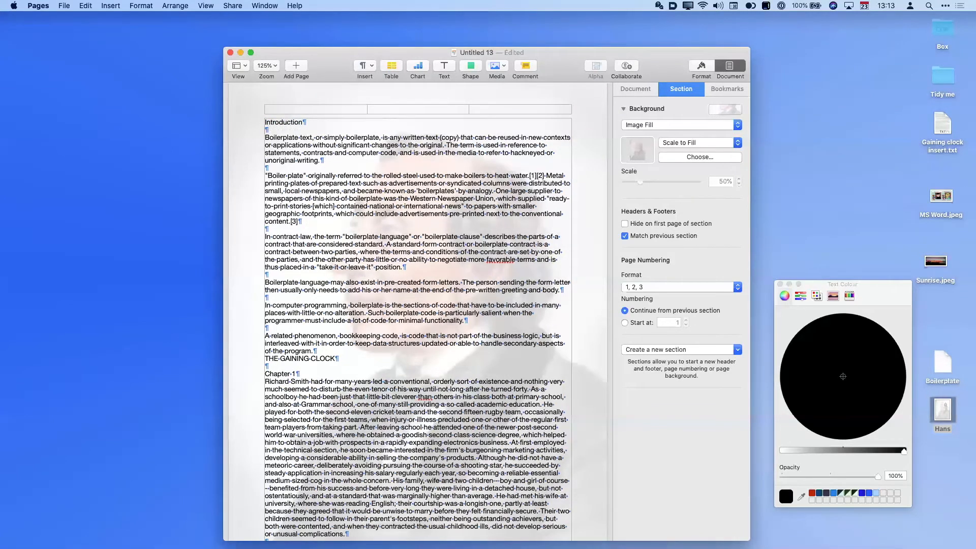
{"action": "left_click", "coordinate": [323, 349]}
{"action": "key", "text": "Return"}
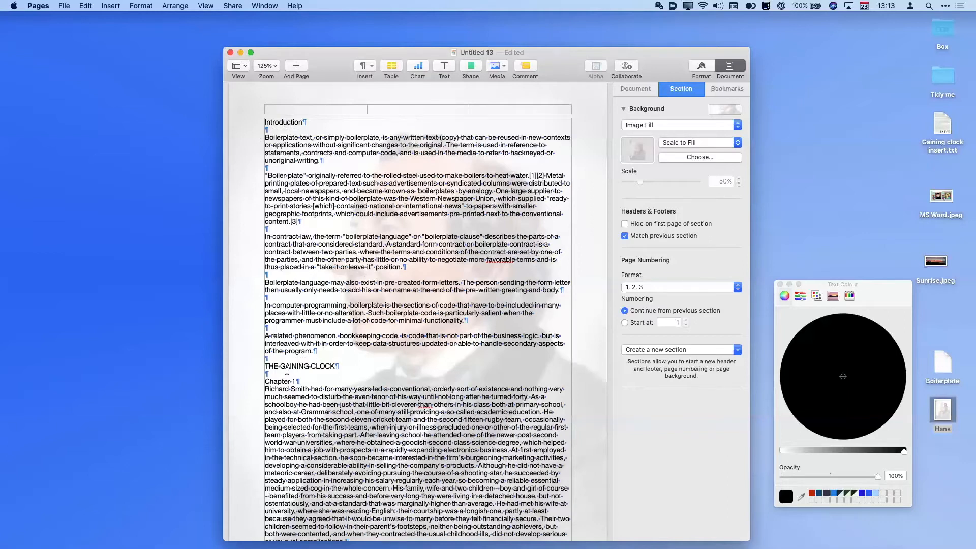
- Set the section's page numbering format to i, ii, iii and check the footer on the first page
{"action": "scroll", "coordinate": [491, 399], "scroll_direction": "down", "scroll_amount": 5}
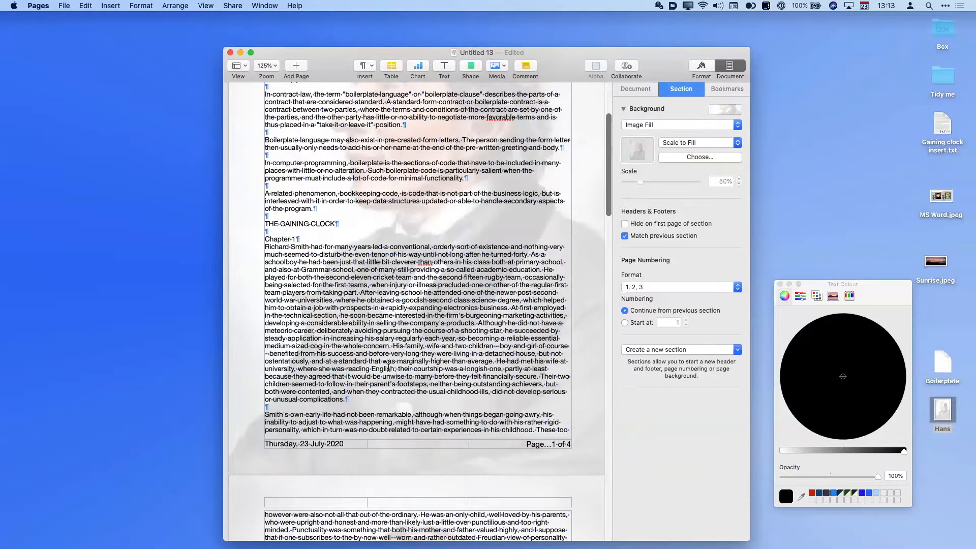
{"action": "scroll", "coordinate": [305, 163], "scroll_direction": "up", "scroll_amount": 3}
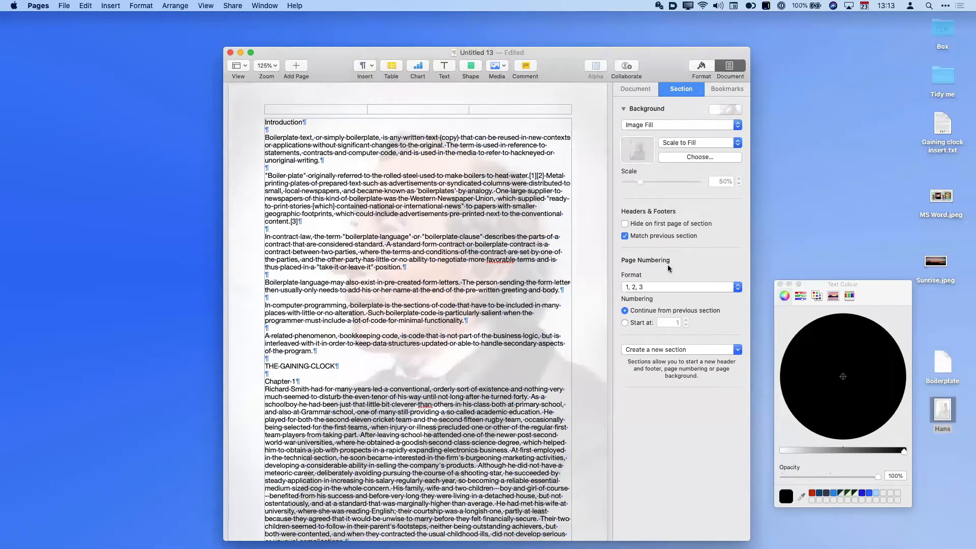
{"action": "left_click", "coordinate": [650, 287]}
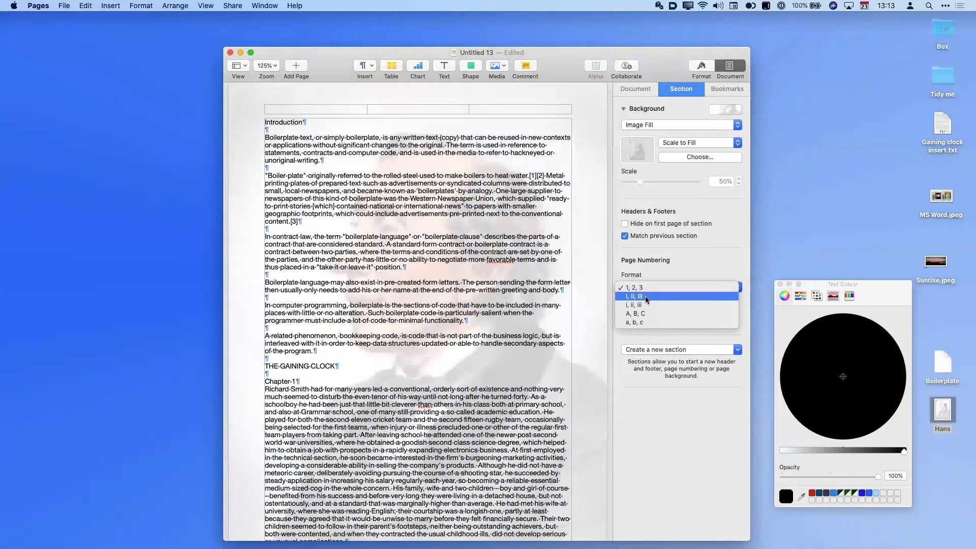
{"action": "left_click", "coordinate": [635, 305]}
{"action": "scroll", "coordinate": [496, 423], "scroll_direction": "down", "scroll_amount": 5}
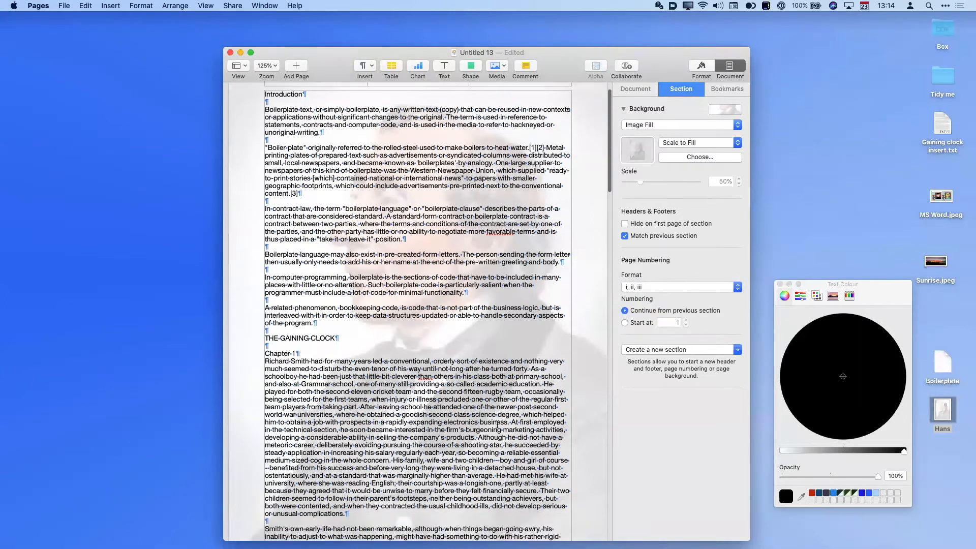
{"action": "scroll", "coordinate": [541, 457], "scroll_direction": "down", "scroll_amount": 1}
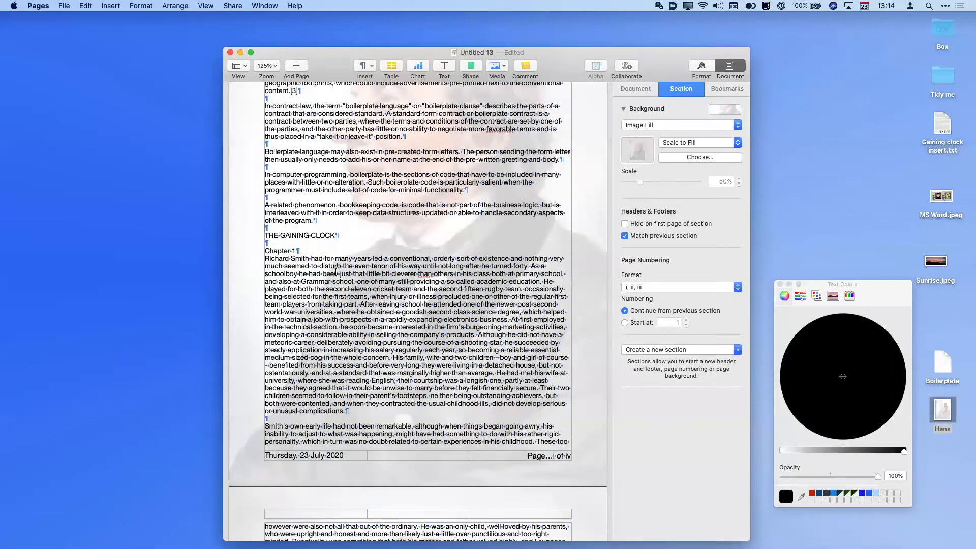
- Insert a section break on the blank line above "THE GAINING CLOCK" to separate the introduction from the story
{"action": "scroll", "coordinate": [370, 248], "scroll_direction": "up", "scroll_amount": 3}
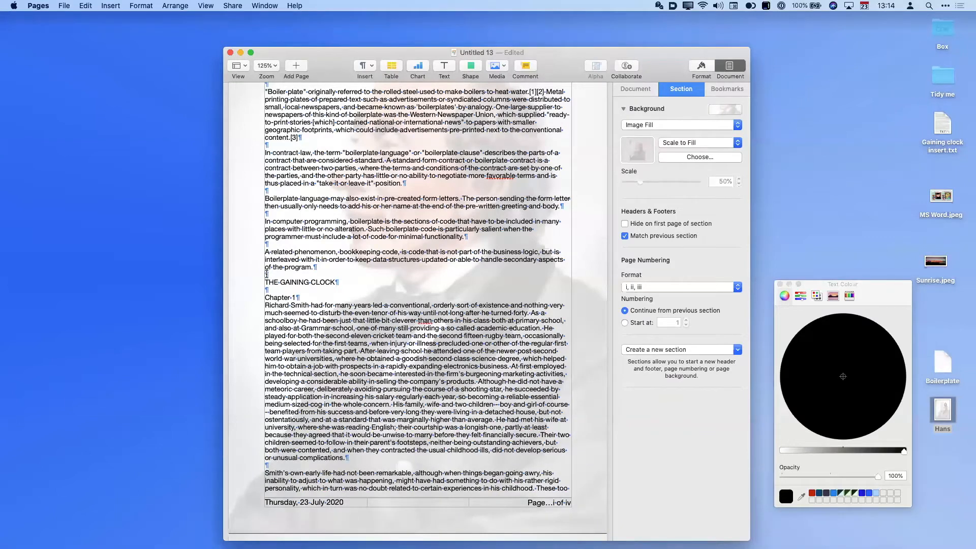
{"action": "left_click", "coordinate": [118, 5]}
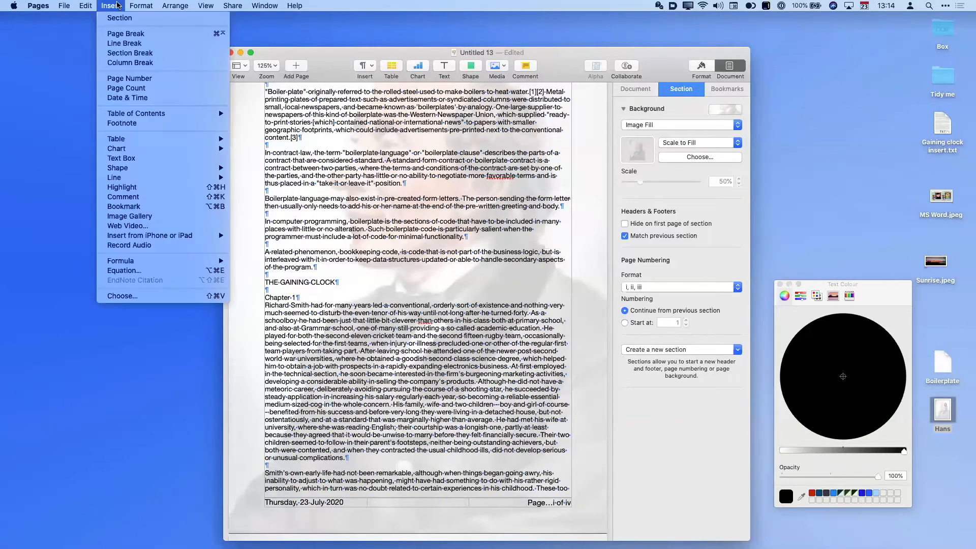
{"action": "left_click", "coordinate": [135, 53]}
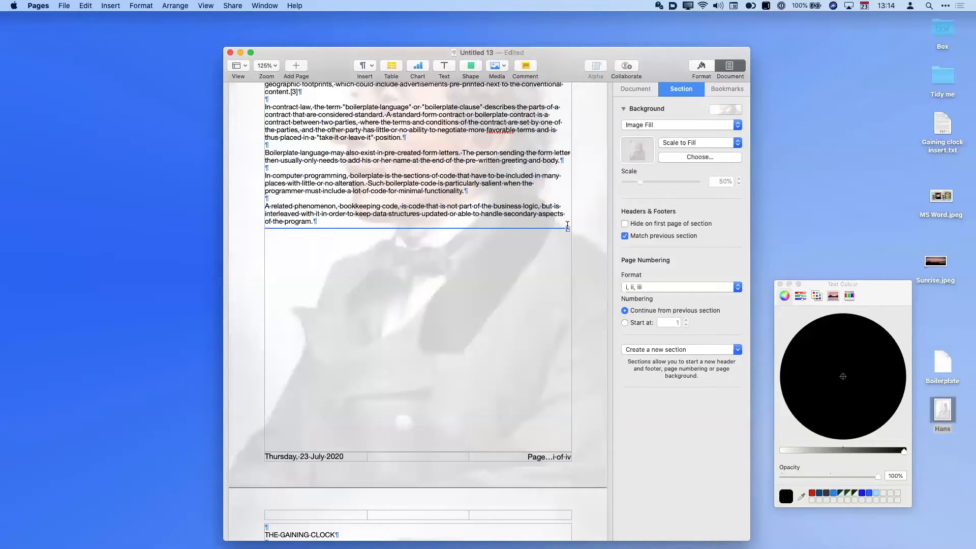
{"action": "scroll", "coordinate": [488, 311], "scroll_direction": "down", "scroll_amount": 5}
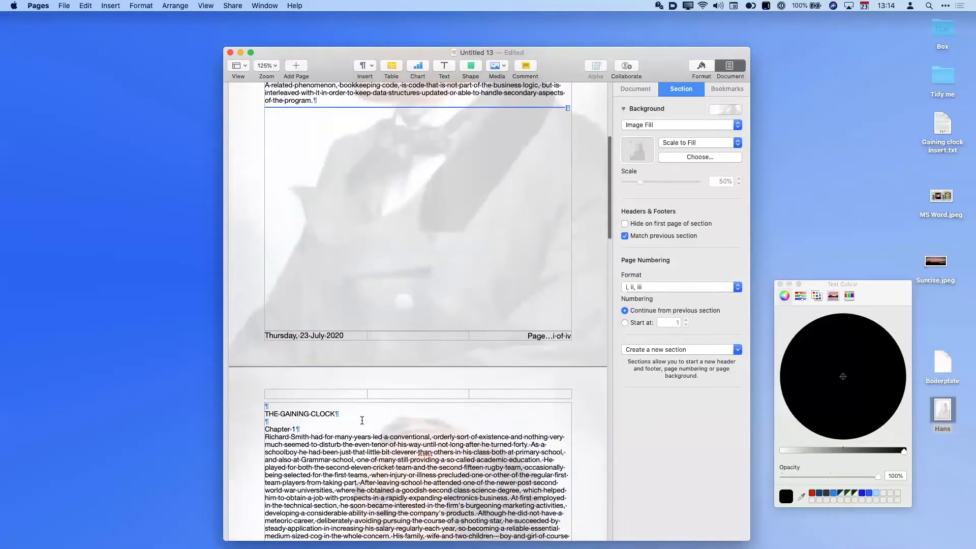
- Start the story section's page numbering at 1 in the 1, 2, 3 format and check the footers of both sections
{"action": "scroll", "coordinate": [362, 419], "scroll_direction": "down", "scroll_amount": 1}
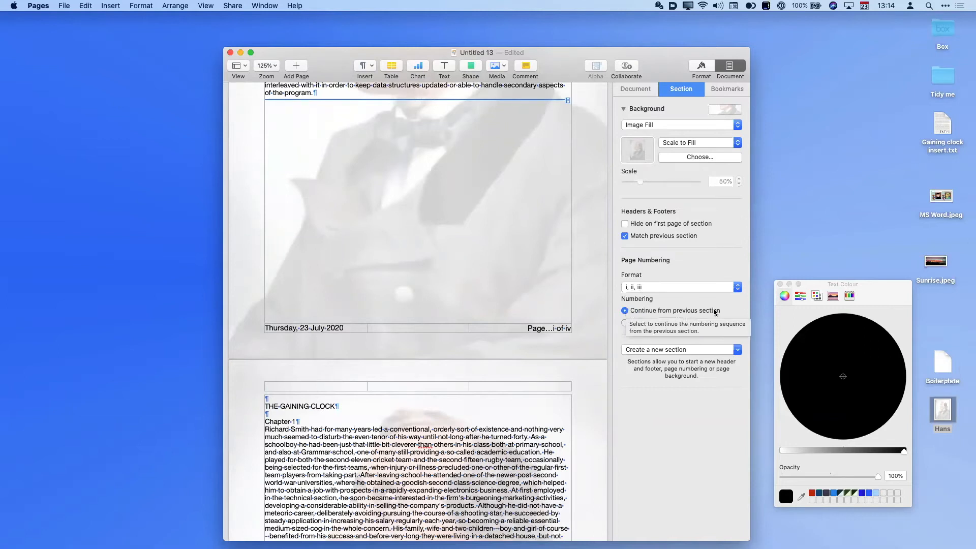
{"action": "left_click", "coordinate": [625, 324]}
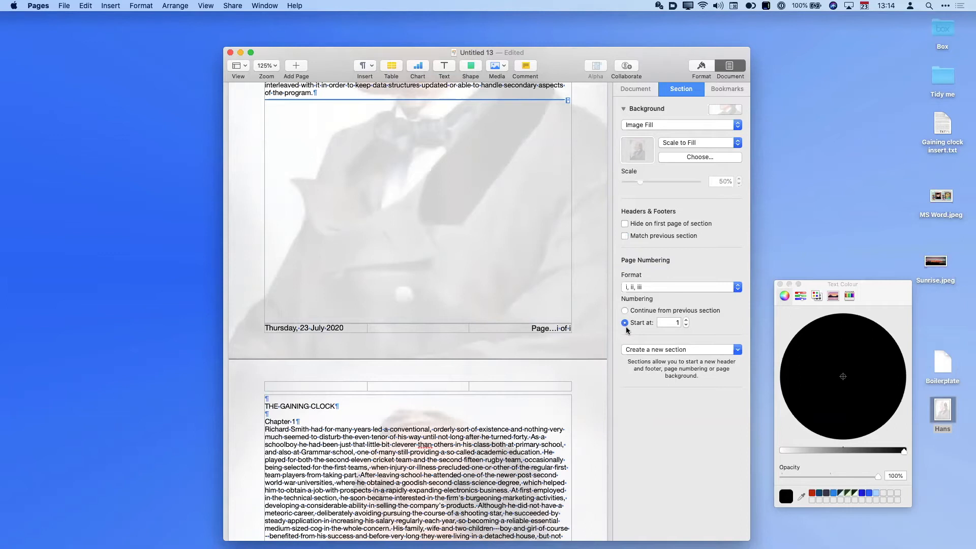
{"action": "left_click", "coordinate": [655, 289]}
{"action": "left_click", "coordinate": [503, 422]}
{"action": "left_click", "coordinate": [663, 284]}
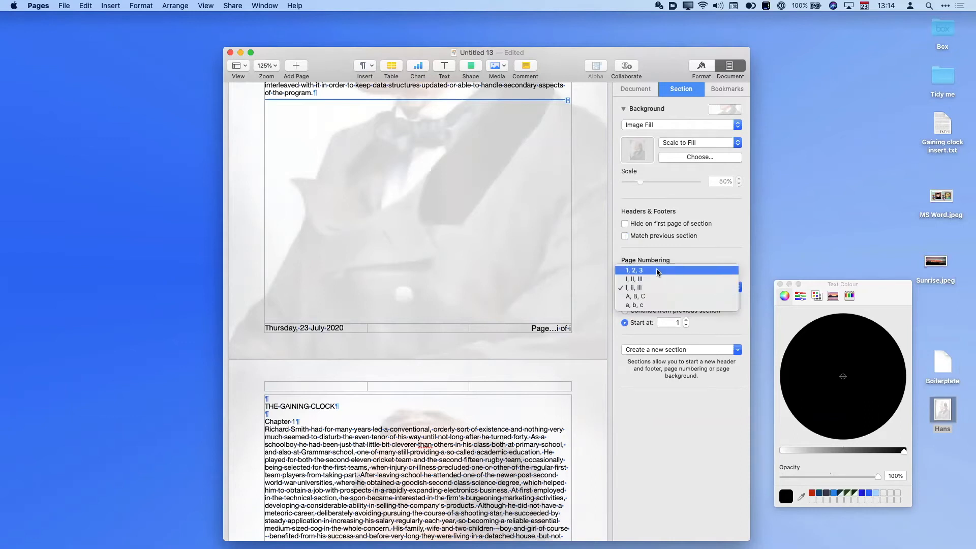
{"action": "left_click", "coordinate": [656, 270]}
{"action": "scroll", "coordinate": [551, 446], "scroll_direction": "down", "scroll_amount": 1}
{"action": "scroll", "coordinate": [550, 446], "scroll_direction": "down", "scroll_amount": 3}
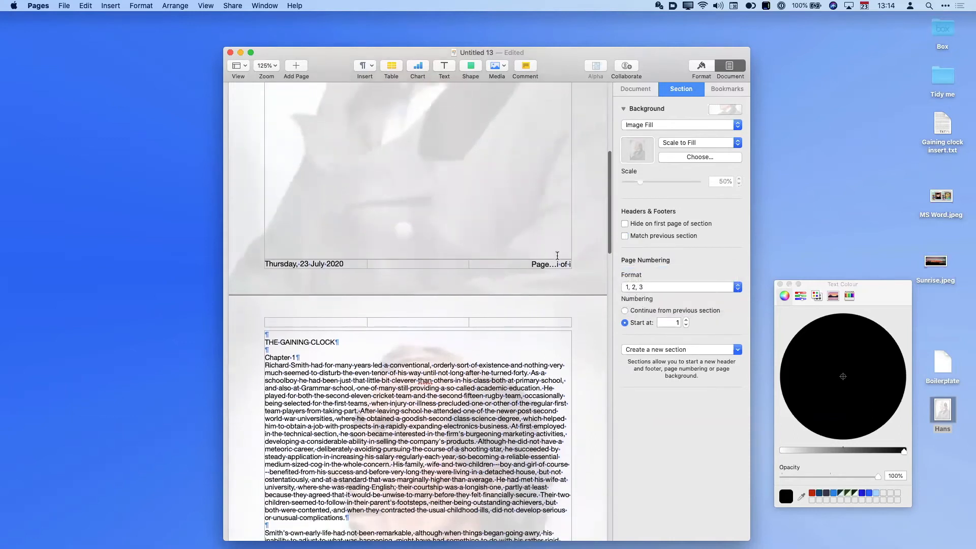
{"action": "scroll", "coordinate": [582, 264], "scroll_direction": "down", "scroll_amount": 1}
{"action": "scroll", "coordinate": [582, 265], "scroll_direction": "down", "scroll_amount": 15}
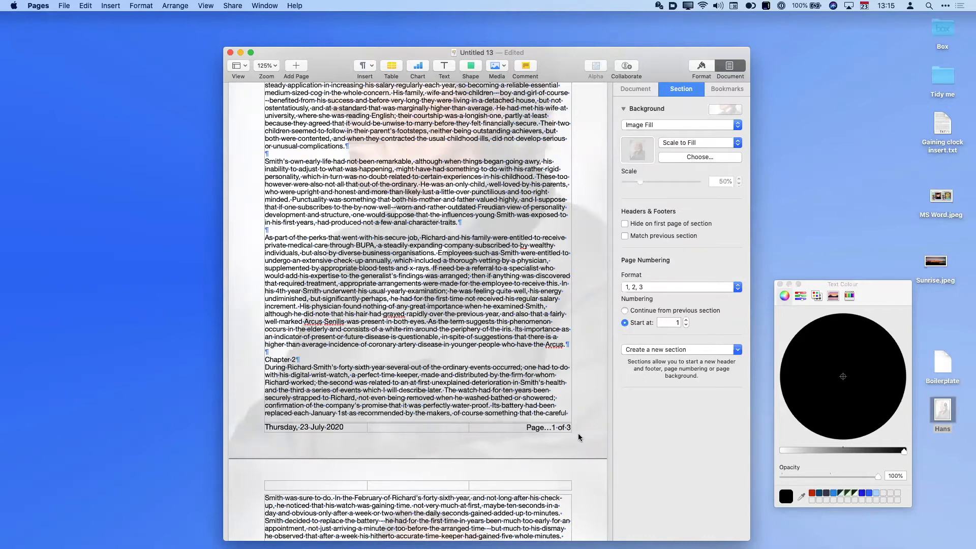
- Hide Pages, switch to Word, create a new blank document, and paste the copied story into it
{"action": "key", "text": "super+h"}
{"action": "key", "text": "super+Tab"}
{"action": "key", "text": "super+Tab"}
{"action": "key", "text": "super+Tab"}
{"action": "key", "text": "super+Tab"}
{"action": "key", "text": "super+Tab"}
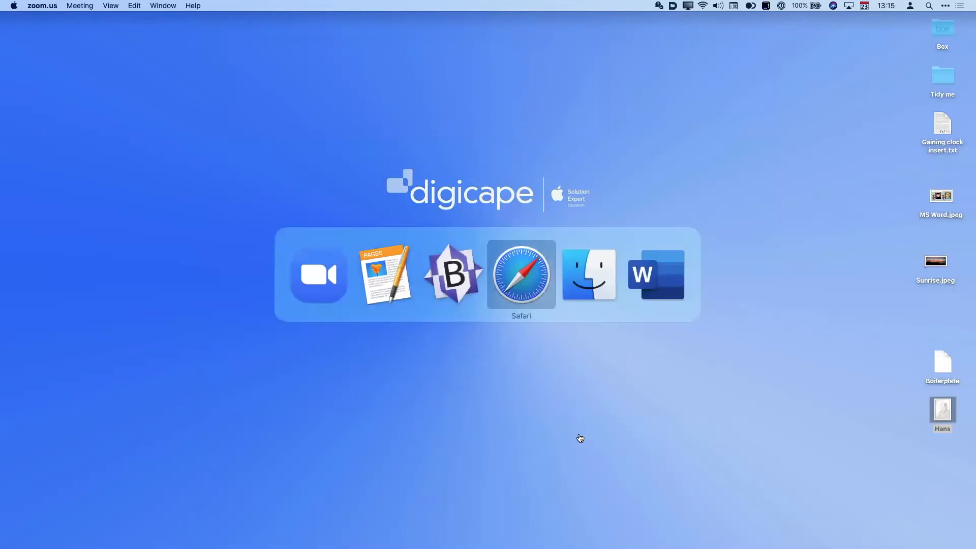
{"action": "left_click", "coordinate": [61, 5]}
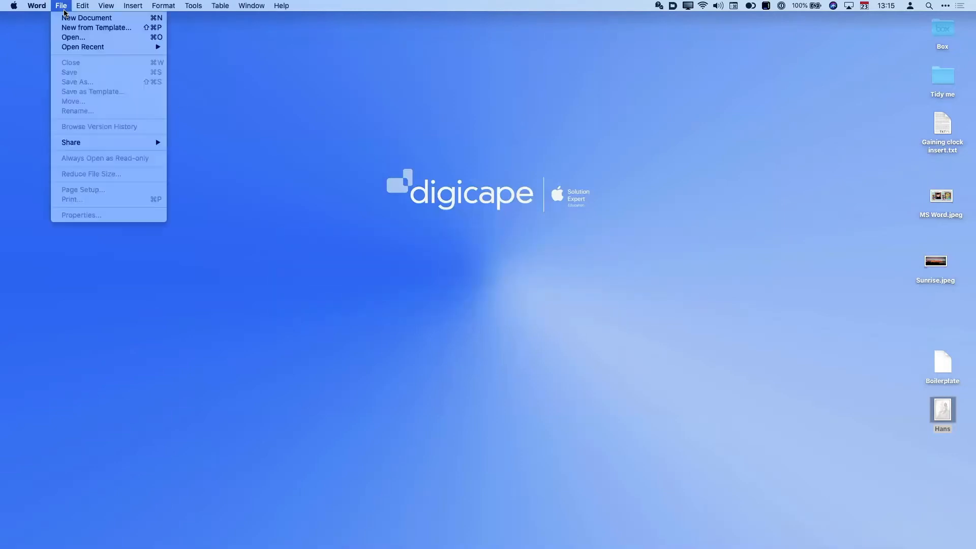
{"action": "left_click", "coordinate": [68, 17]}
{"action": "key", "text": "super+v"}
- Insert a Next Page section break on the blank line above "Chapter 2"
{"action": "scroll", "coordinate": [416, 173], "scroll_direction": "up", "scroll_amount": 1}
{"action": "scroll", "coordinate": [416, 173], "scroll_direction": "up", "scroll_amount": 20}
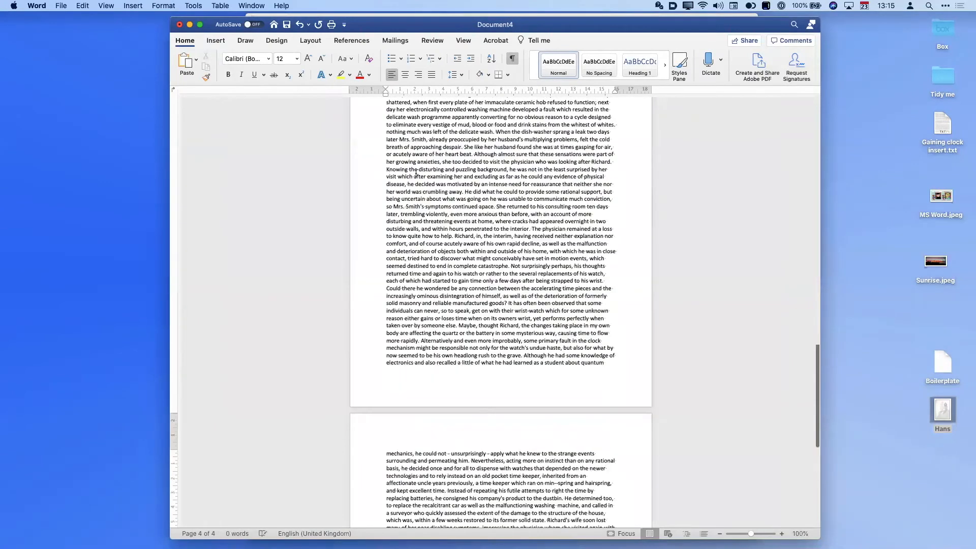
{"action": "scroll", "coordinate": [405, 356], "scroll_direction": "up", "scroll_amount": 6}
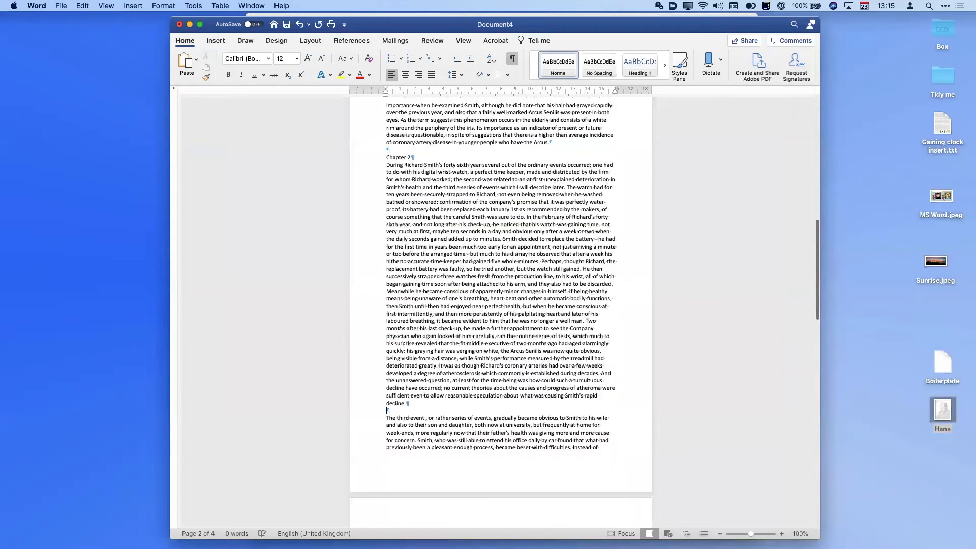
{"action": "left_click", "coordinate": [385, 277]}
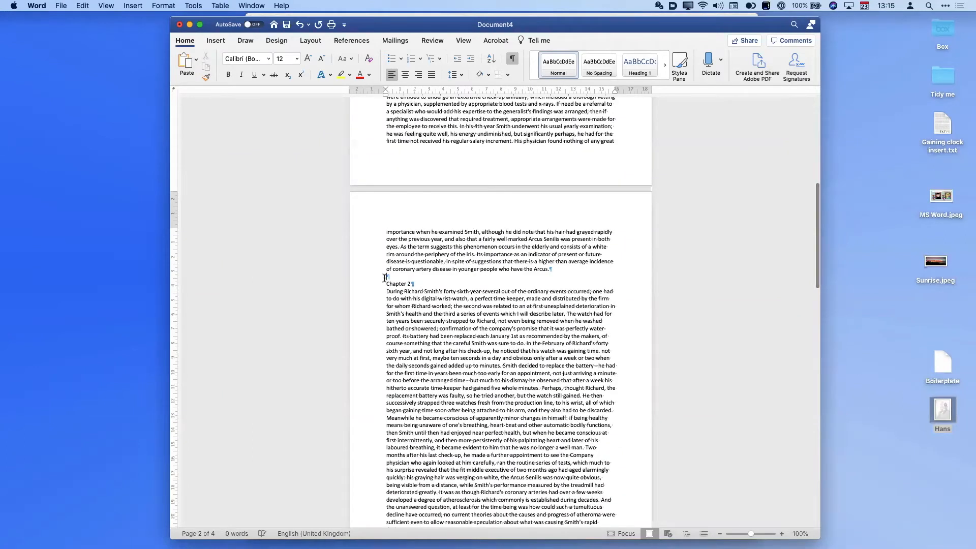
{"action": "left_click", "coordinate": [312, 42]}
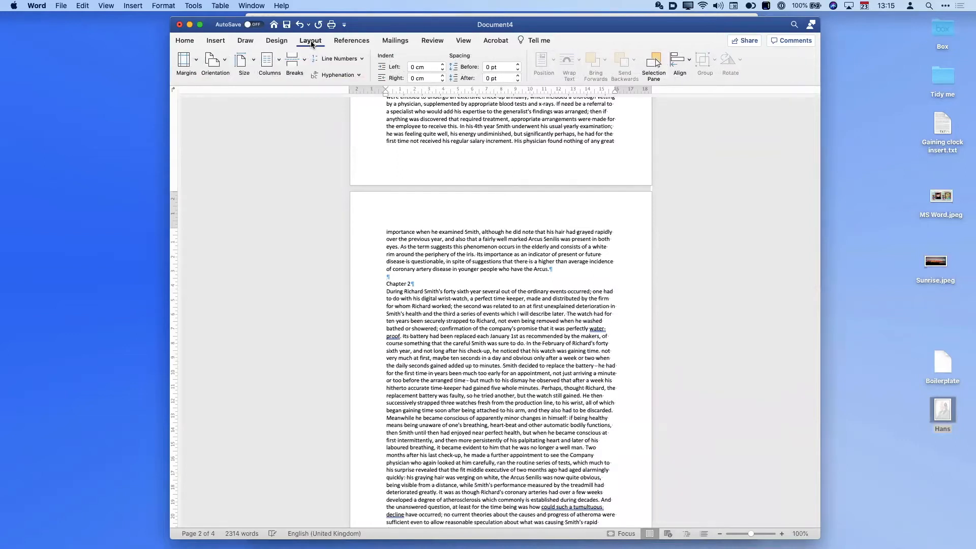
{"action": "left_click", "coordinate": [304, 61]}
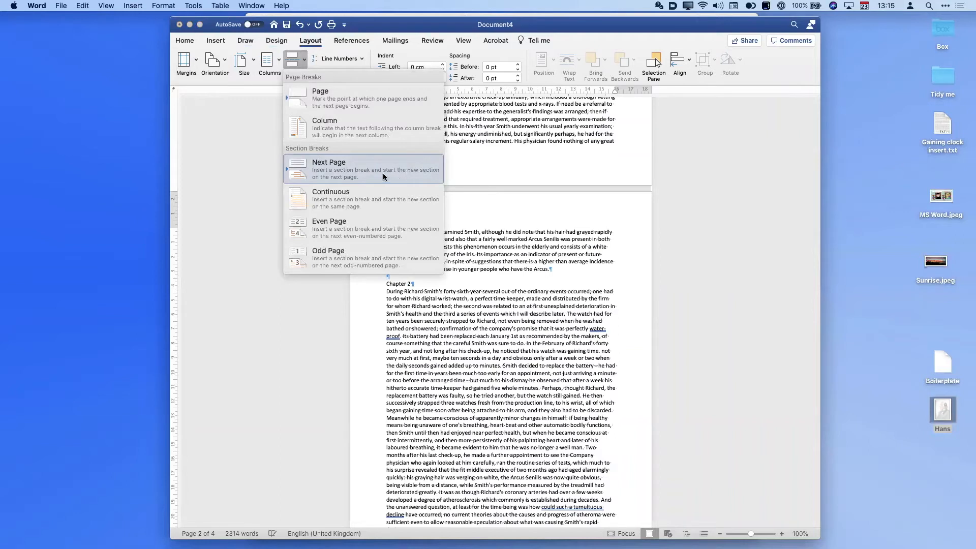
{"action": "left_click", "coordinate": [368, 174]}
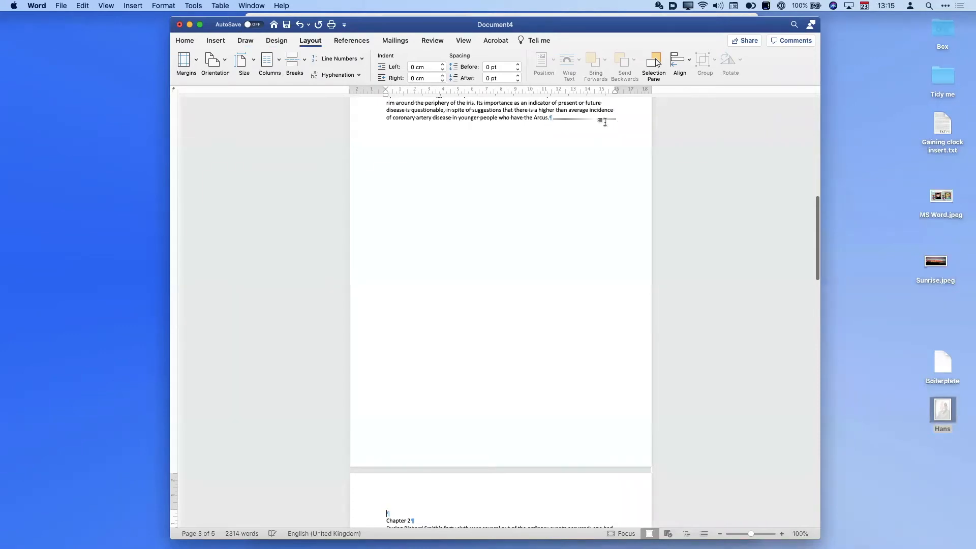
- Set the page orientation of the section starting at Chapter 2 to landscape
{"action": "scroll", "coordinate": [599, 178], "scroll_direction": "down", "scroll_amount": 5}
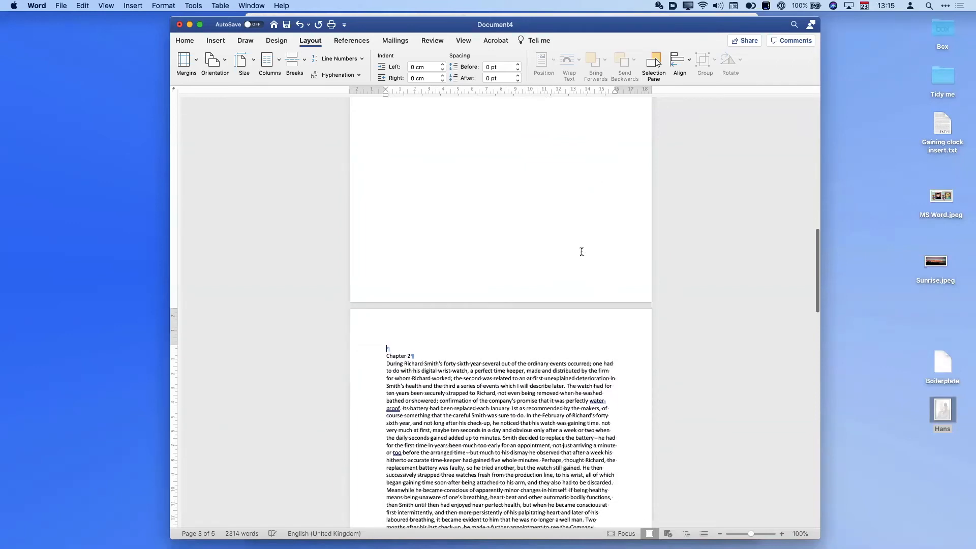
{"action": "scroll", "coordinate": [589, 245], "scroll_direction": "down", "scroll_amount": 5}
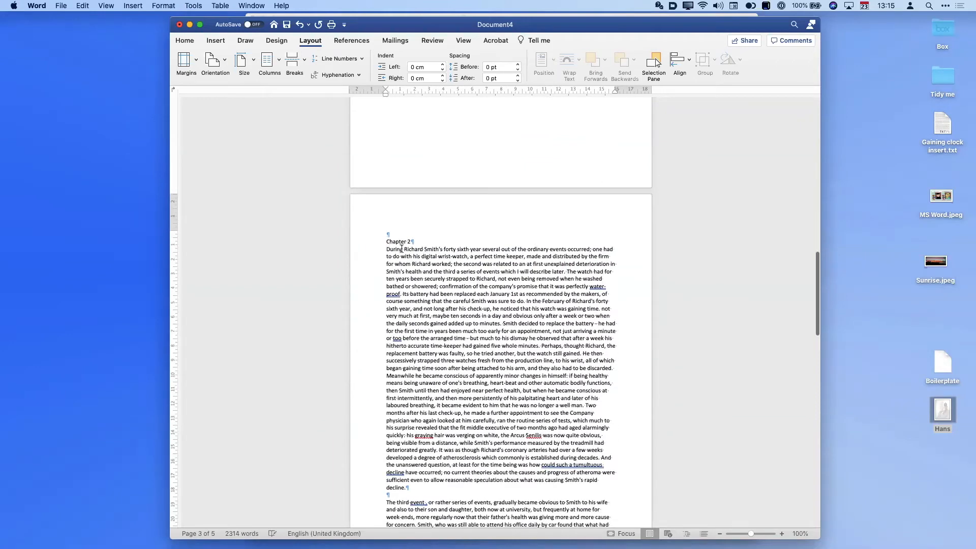
{"action": "left_click", "coordinate": [61, 6]}
{"action": "left_click", "coordinate": [83, 170]}
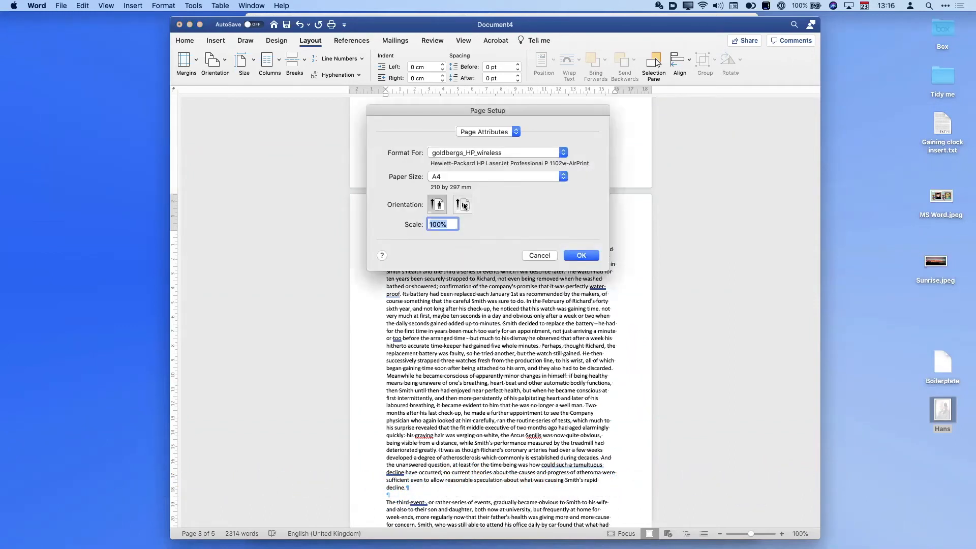
{"action": "left_click", "coordinate": [464, 205]}
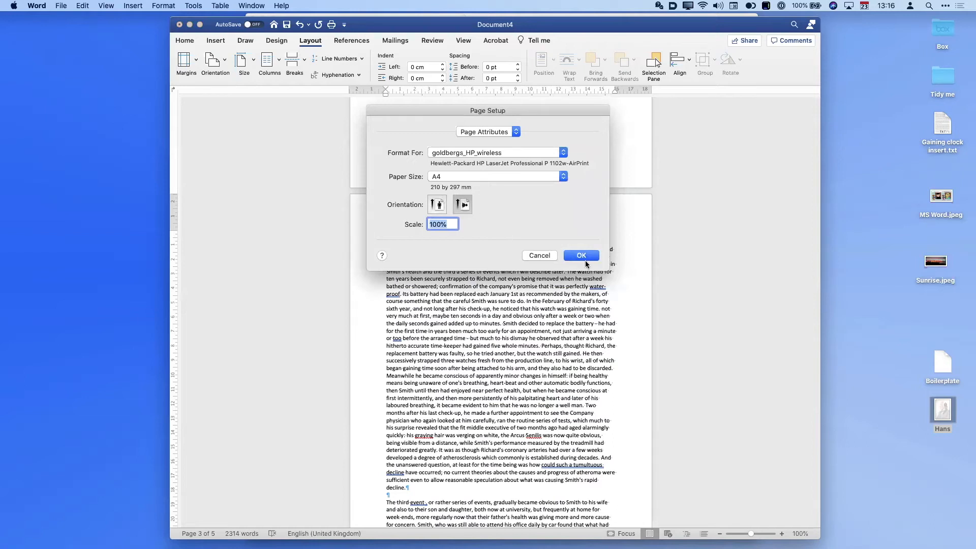
{"action": "left_click", "coordinate": [582, 255]}
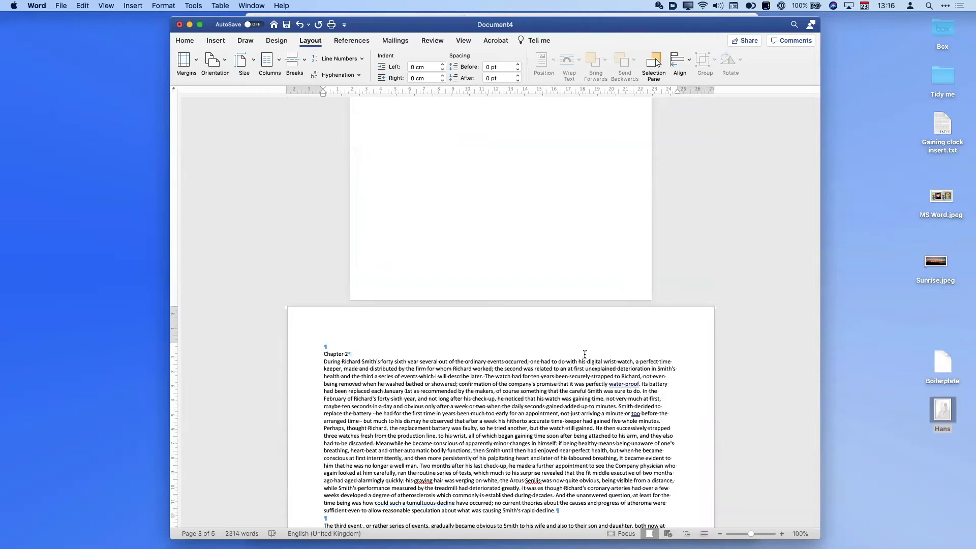
- Insert a Next Page section break on the blank line above "Chapter 3"
{"action": "scroll", "coordinate": [585, 354], "scroll_direction": "down", "scroll_amount": 10}
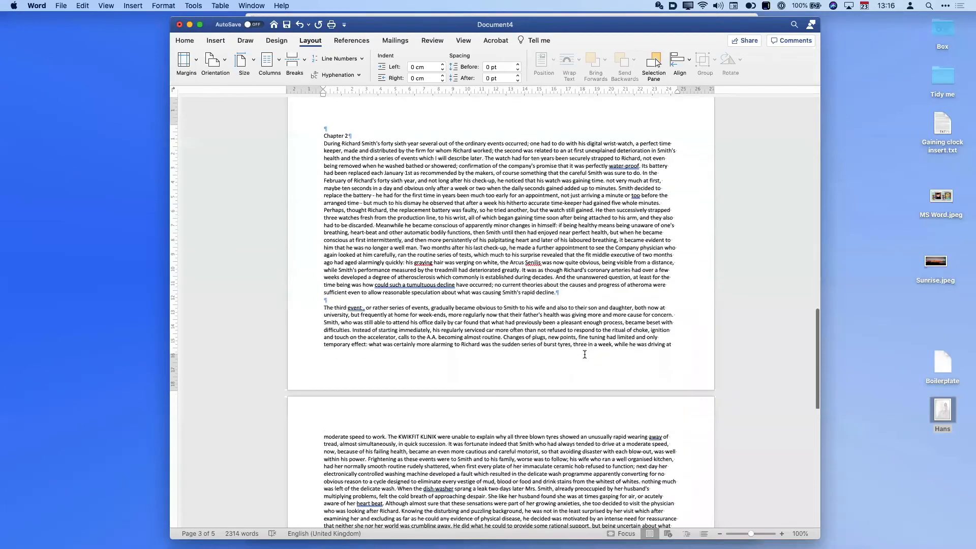
{"action": "scroll", "coordinate": [475, 410], "scroll_direction": "down", "scroll_amount": 8}
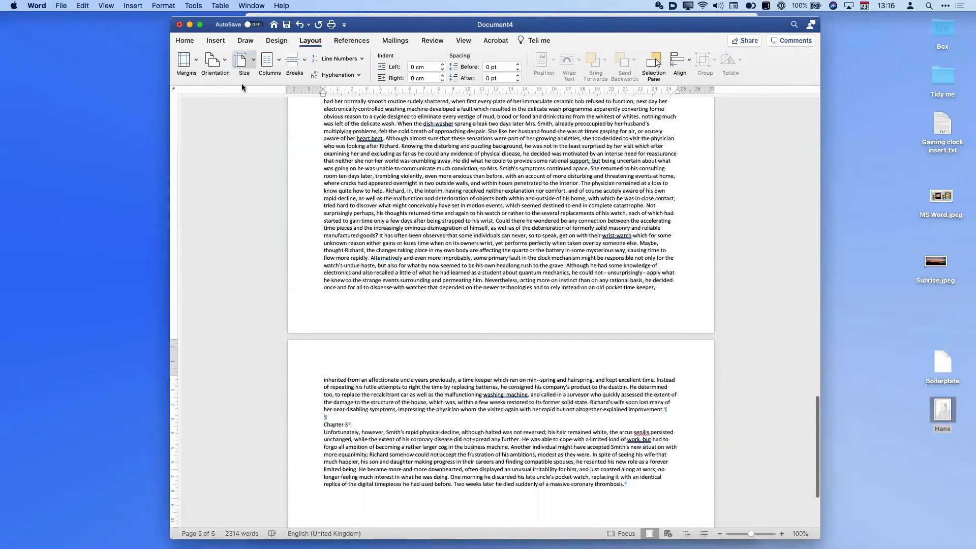
{"action": "left_click", "coordinate": [292, 62]}
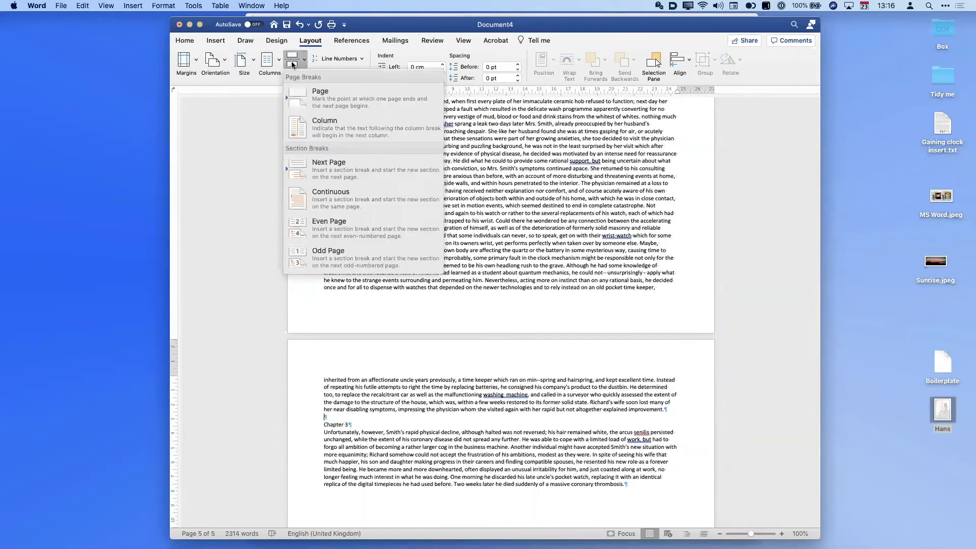
{"action": "left_click", "coordinate": [316, 166]}
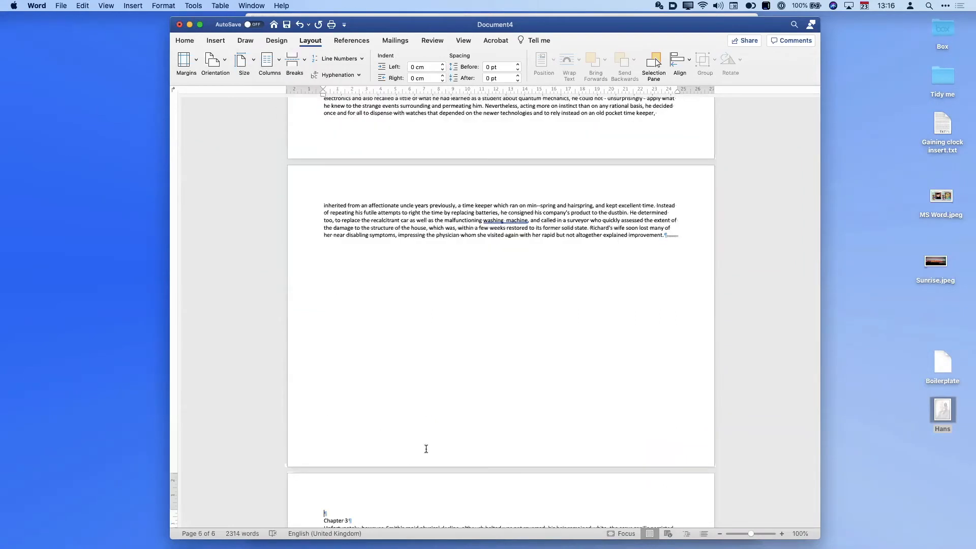
- Set the Chapter 3 section's page orientation to portrait and review the orientations back to the start of the document
{"action": "scroll", "coordinate": [424, 448], "scroll_direction": "down", "scroll_amount": 5}
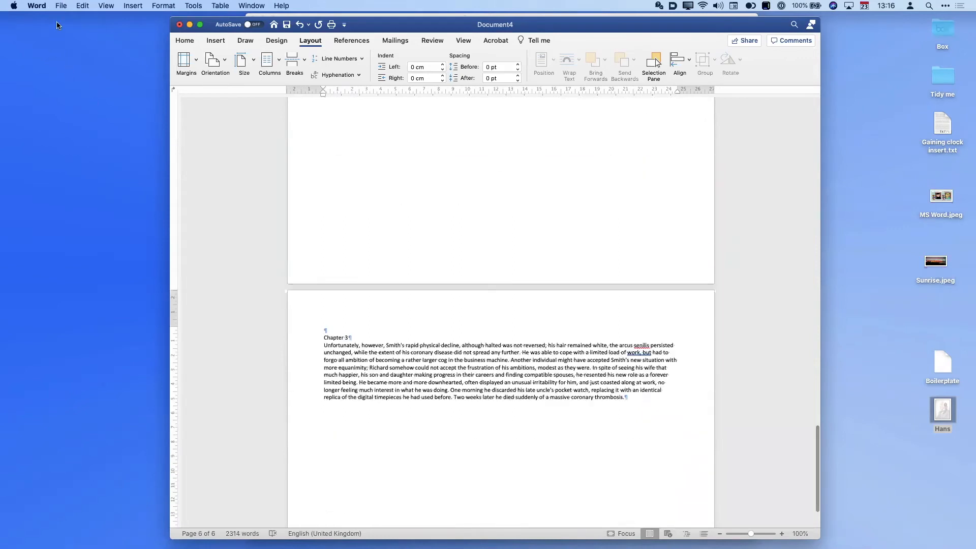
{"action": "left_click", "coordinate": [62, 6]}
{"action": "left_click", "coordinate": [83, 170]}
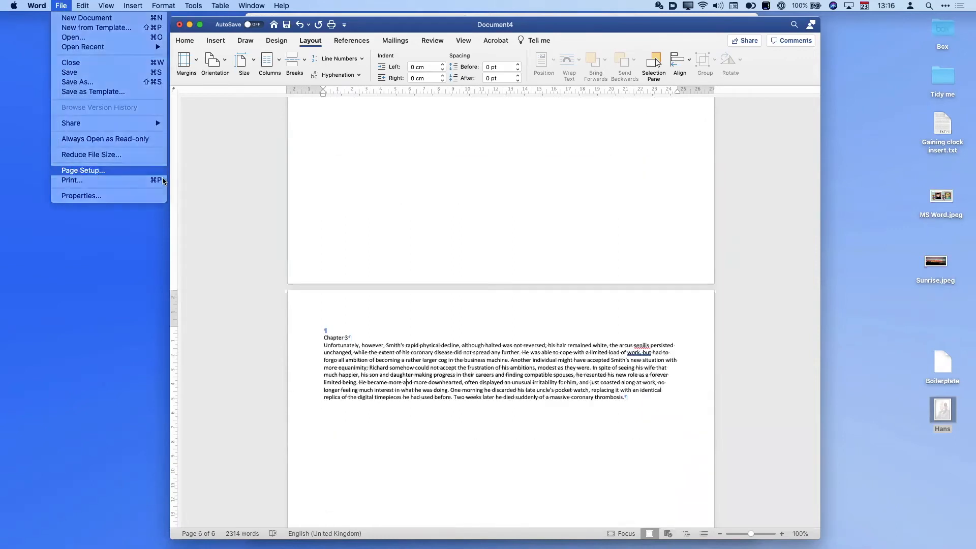
{"action": "left_click", "coordinate": [428, 205]}
{"action": "left_click", "coordinate": [578, 256]}
{"action": "scroll", "coordinate": [354, 270], "scroll_direction": "up", "scroll_amount": 10}
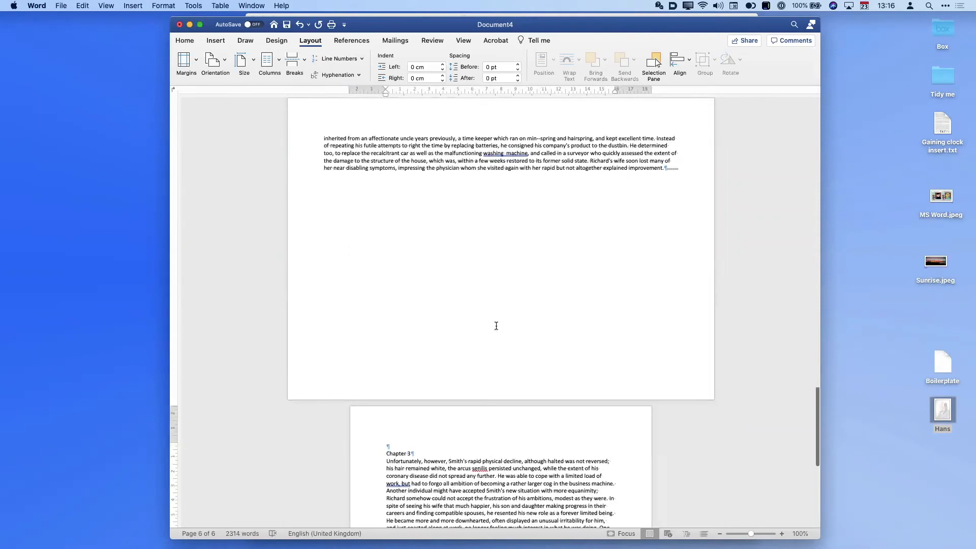
{"action": "scroll", "coordinate": [386, 107], "scroll_direction": "up", "scroll_amount": 15}
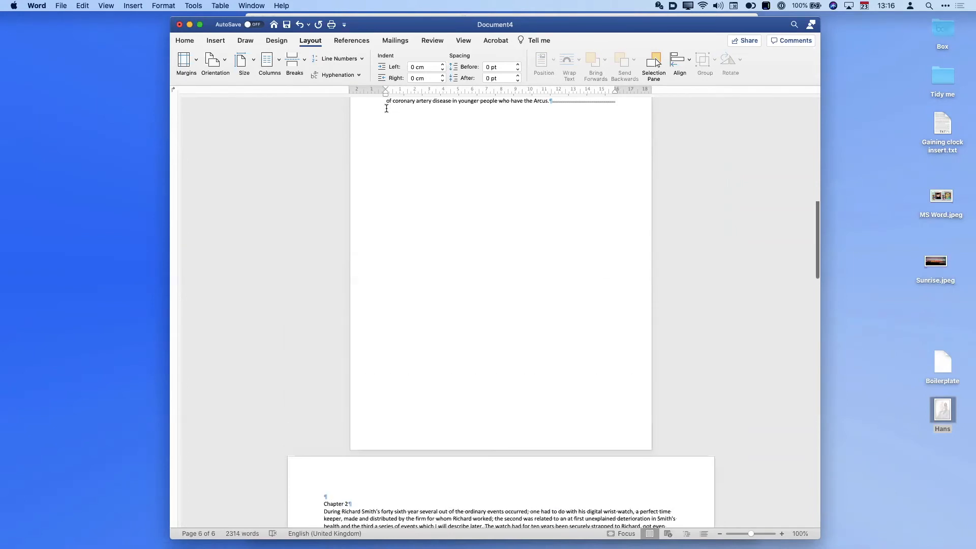
{"action": "scroll", "coordinate": [386, 108], "scroll_direction": "up", "scroll_amount": 10}
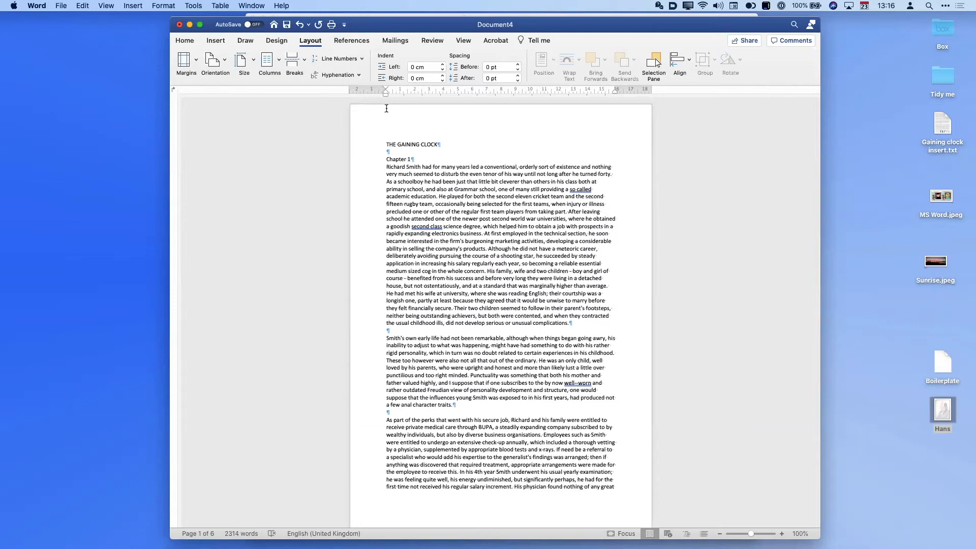
- Hide Word and switch back to the story document in Pages
{"action": "key", "text": "super+h"}
{"action": "key", "text": "super+Tab"}
{"action": "key", "text": "super+Tab"}
{"action": "key", "text": "super+Tab"}
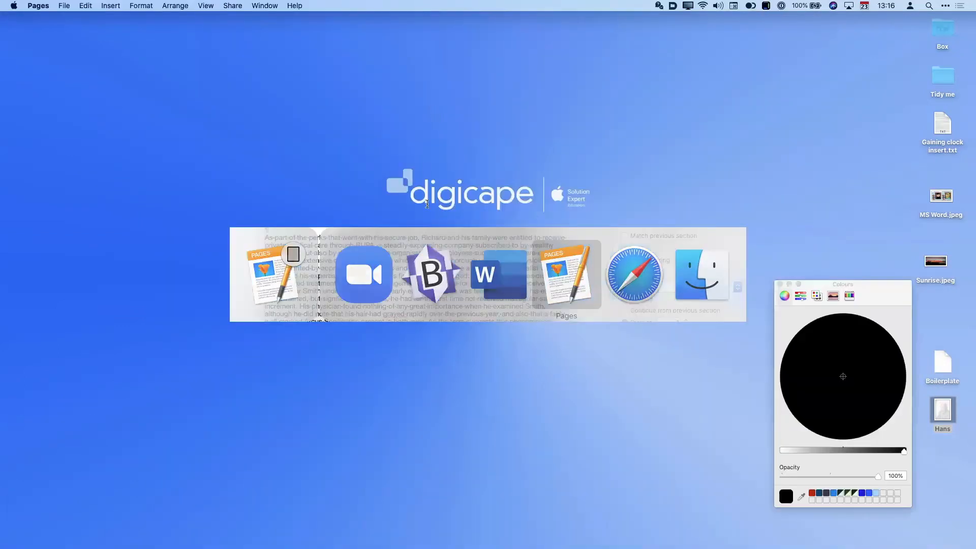
- Select the first two paragraphs of Chapter 1 and lay them out in three columns
{"action": "scroll", "coordinate": [425, 211], "scroll_direction": "up", "scroll_amount": 8}
{"action": "scroll", "coordinate": [422, 217], "scroll_direction": "down", "scroll_amount": 20}
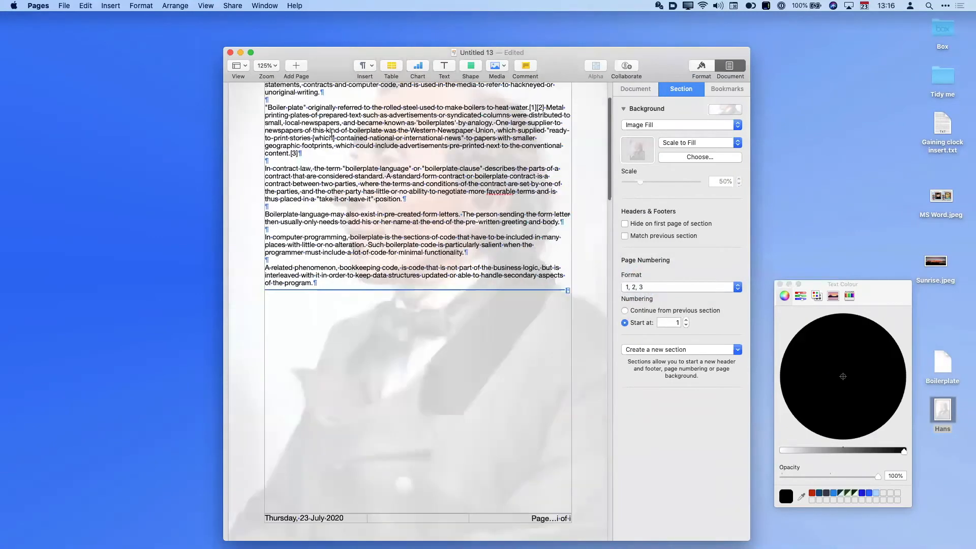
{"action": "scroll", "coordinate": [317, 125], "scroll_direction": "up", "scroll_amount": 20}
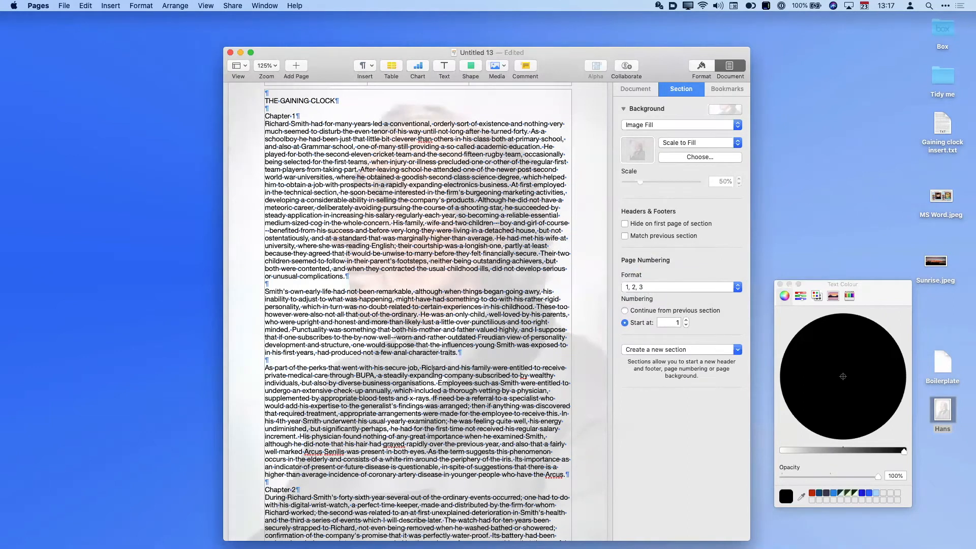
{"action": "left_click", "coordinate": [472, 353], "text": "shift"}
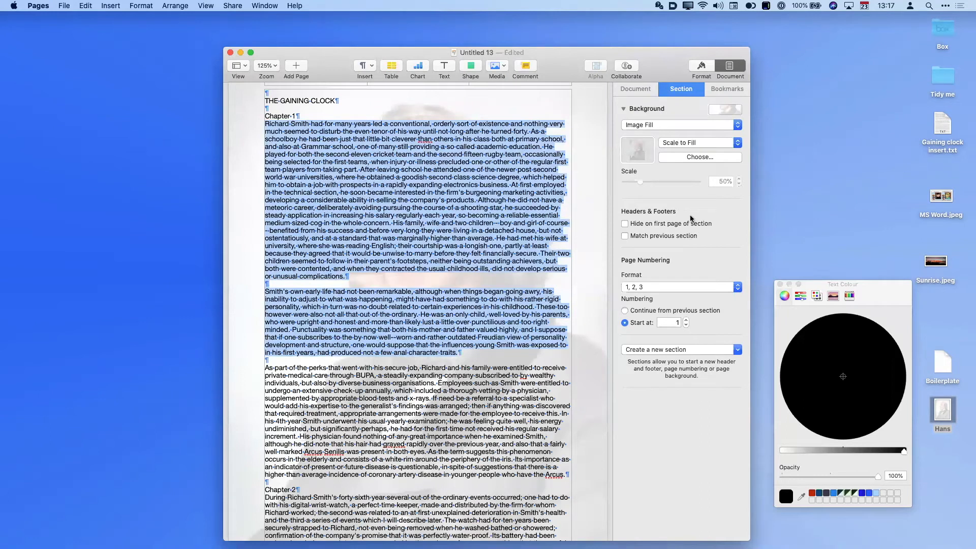
{"action": "left_click", "coordinate": [701, 66]}
{"action": "left_click", "coordinate": [681, 143]}
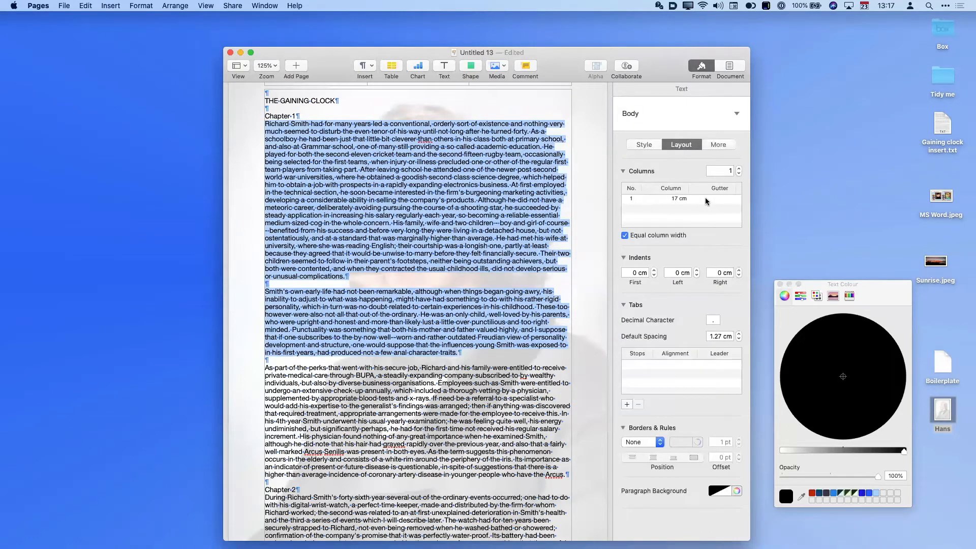
{"action": "left_click", "coordinate": [740, 169]}
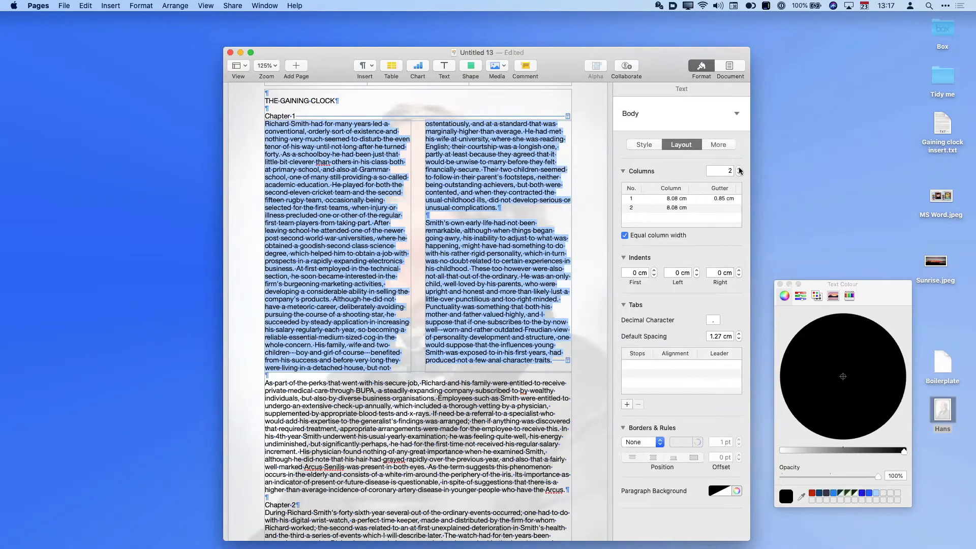
{"action": "left_click", "coordinate": [740, 169]}
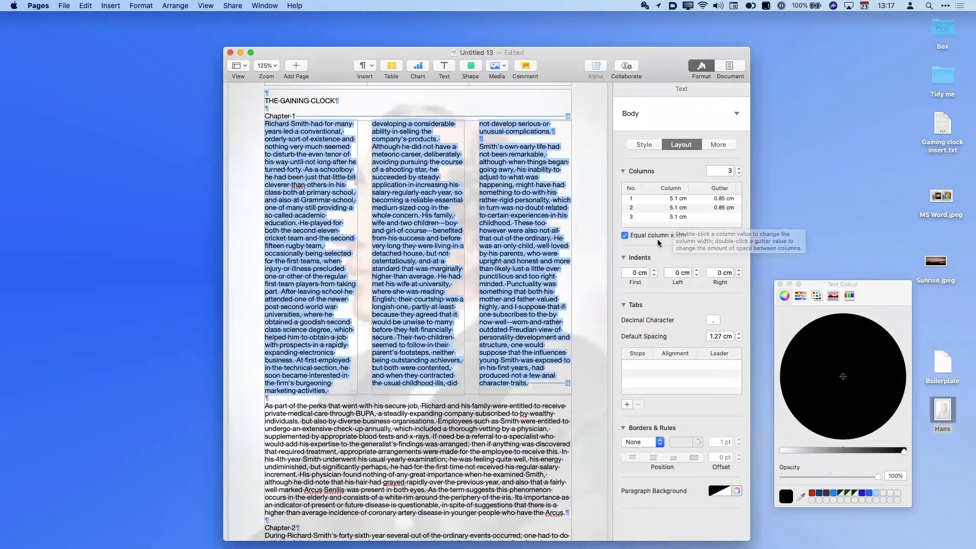
- Turn off equal column width and reduce the selected paragraphs to two columns
{"action": "left_click", "coordinate": [624, 236]}
{"action": "left_click", "coordinate": [739, 174]}
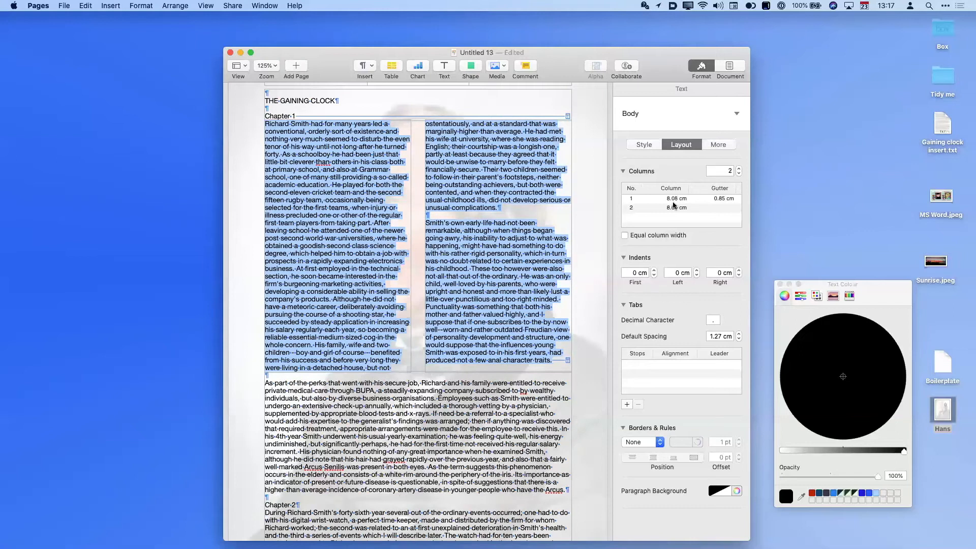
- Set the first text column's width to 10.08 cm and then widen it to 11.08 cm
{"action": "left_click", "coordinate": [670, 201]}
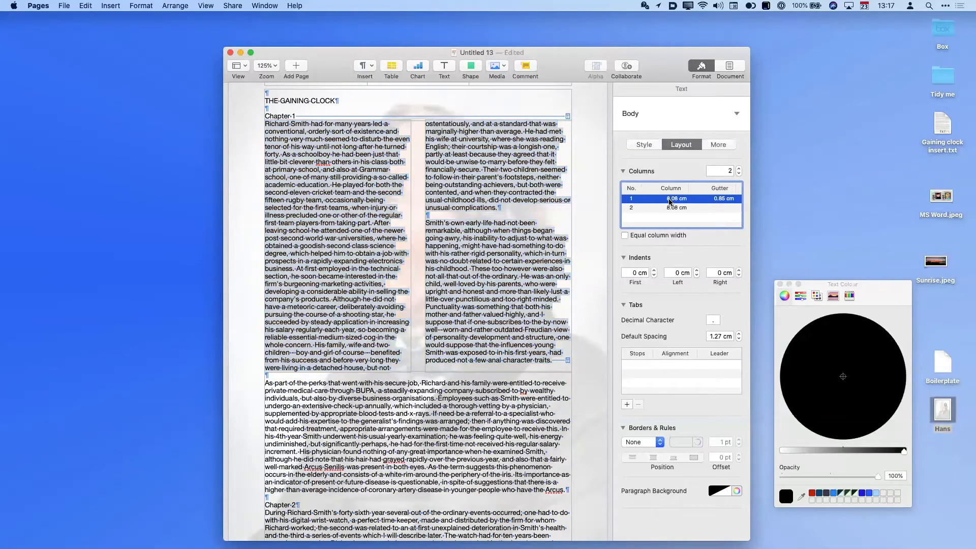
{"action": "left_click", "coordinate": [670, 201]}
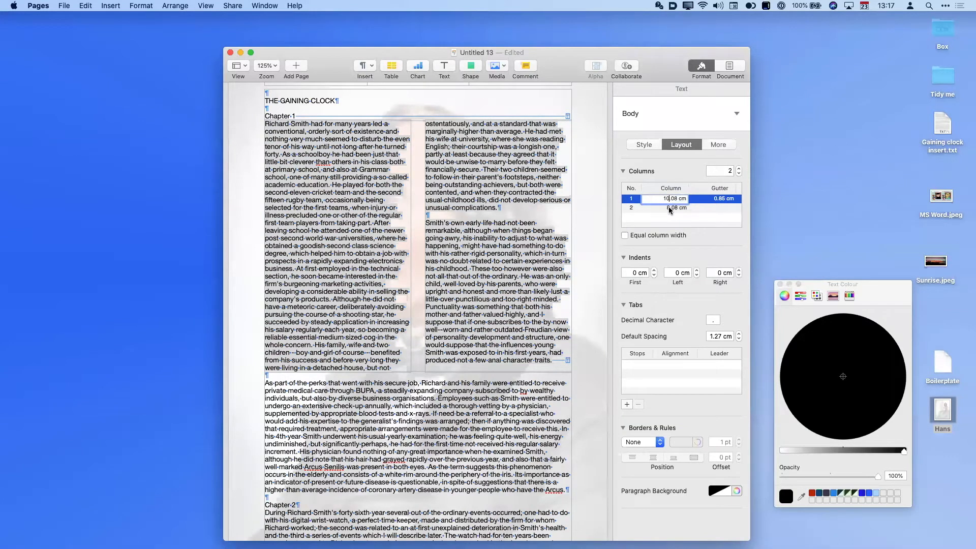
{"action": "left_click", "coordinate": [670, 209]}
{"action": "left_click", "coordinate": [670, 208]}
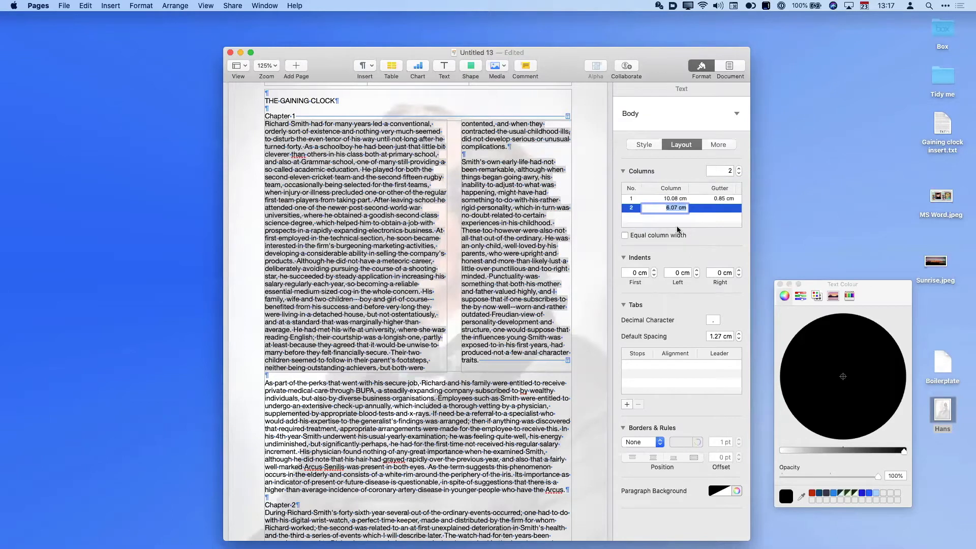
{"action": "left_click", "coordinate": [668, 199]}
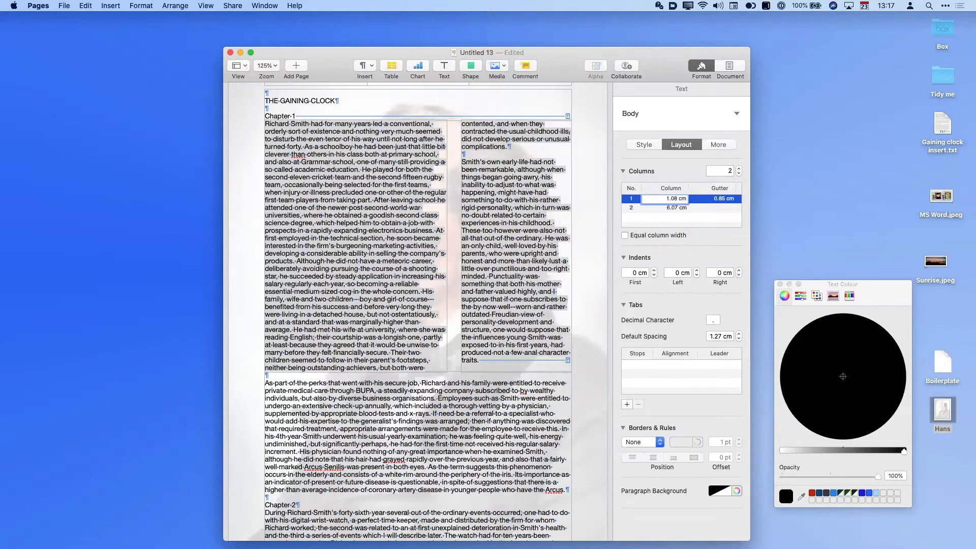
{"action": "type", "text": "1"}
{"action": "key", "text": "Return"}
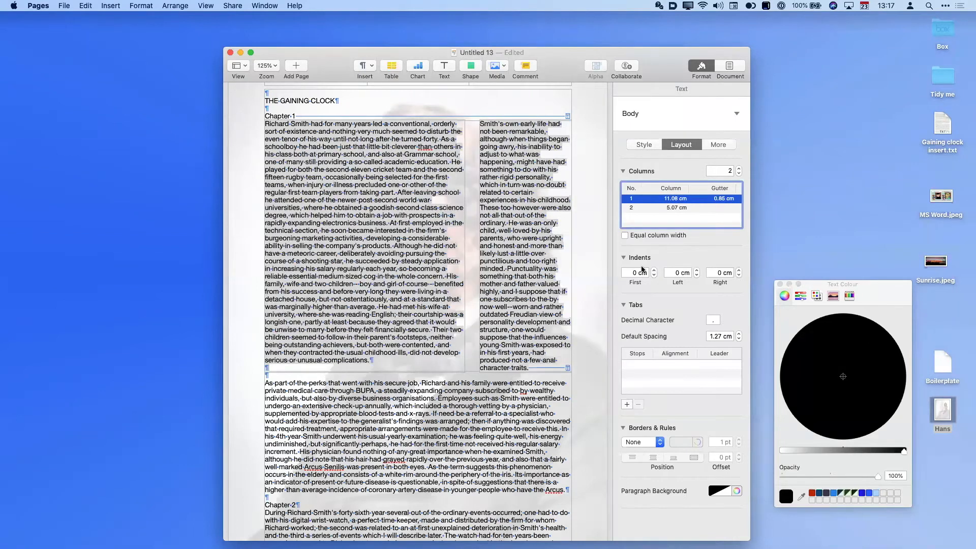
{"action": "left_click", "coordinate": [457, 459]}
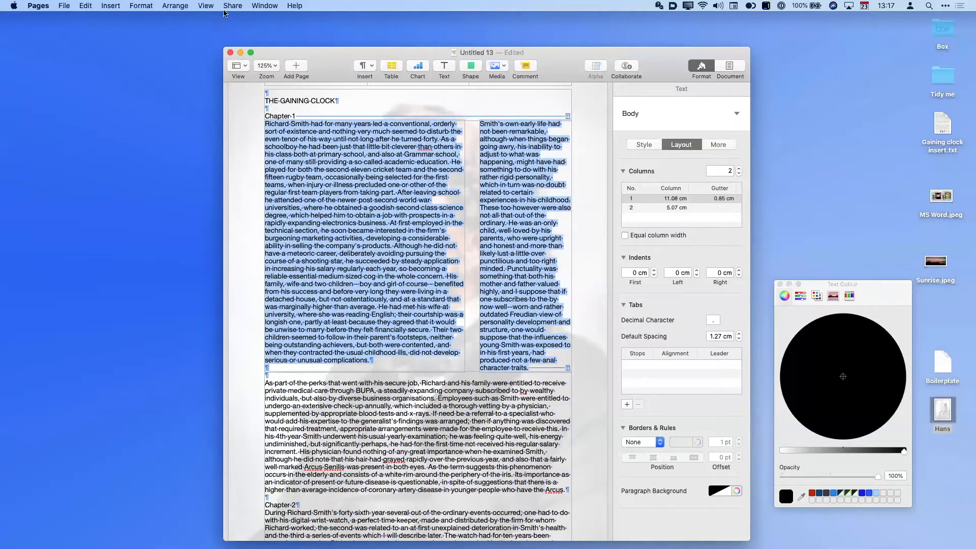
{"action": "left_click", "coordinate": [206, 6]}
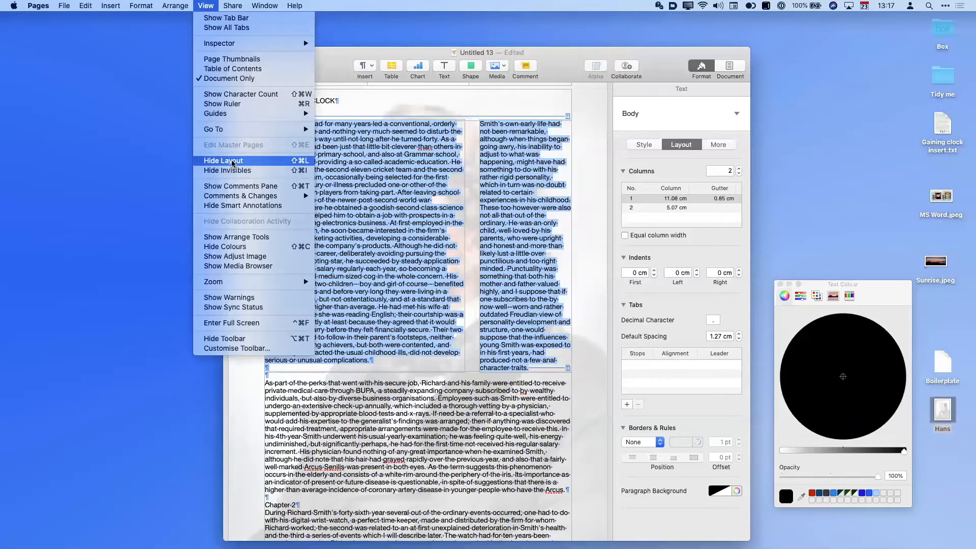
{"action": "mouse_move", "coordinate": [184, 5]}
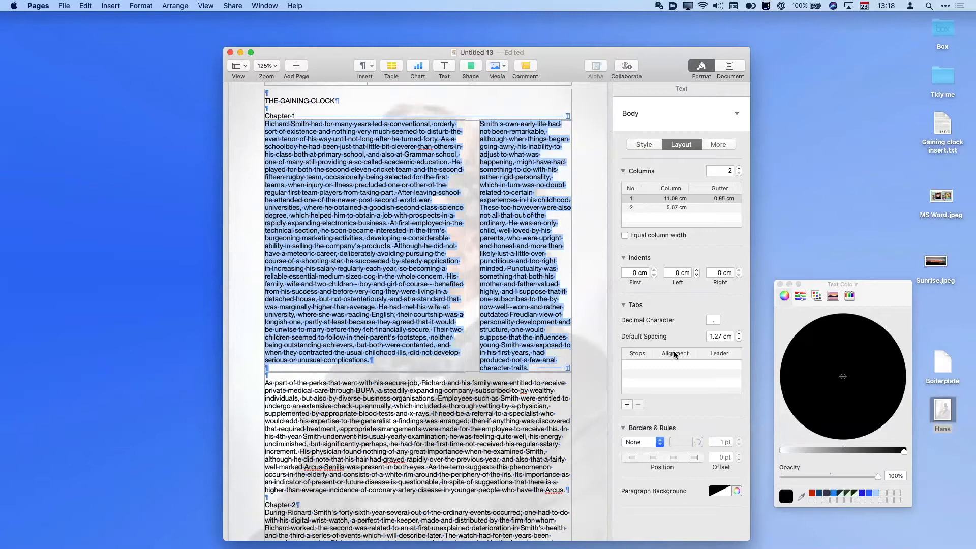
- Close the story document and delete it instead of saving it
{"action": "left_click", "coordinate": [230, 54]}
{"action": "left_click", "coordinate": [560, 171]}
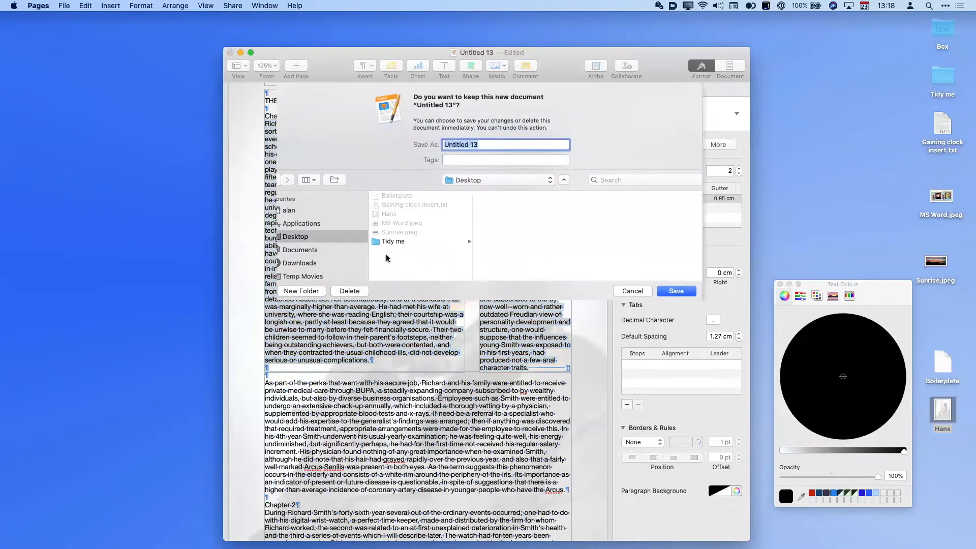
{"action": "left_click", "coordinate": [339, 300]}
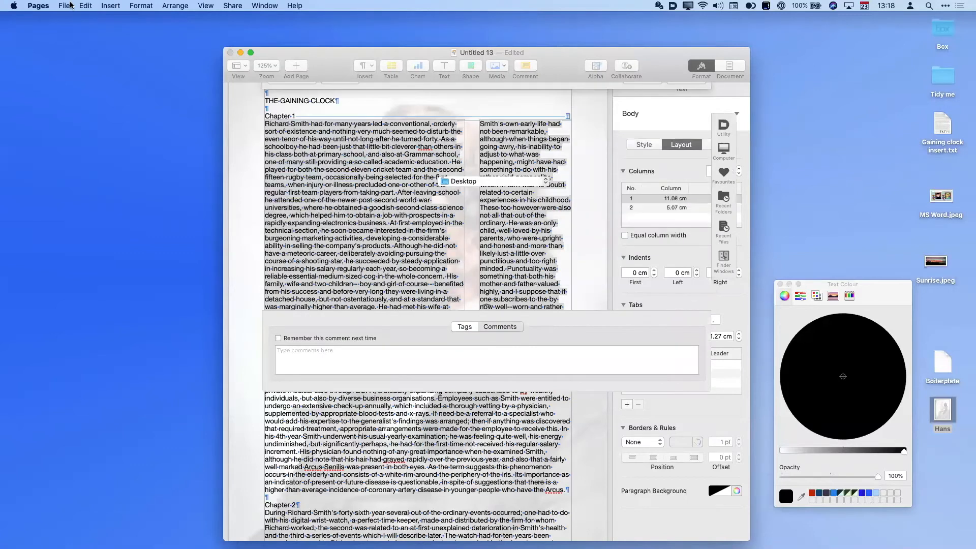
- Create a new blank document and set its page orientation to landscape
{"action": "left_click", "coordinate": [60, 5]}
{"action": "left_click", "coordinate": [71, 20]}
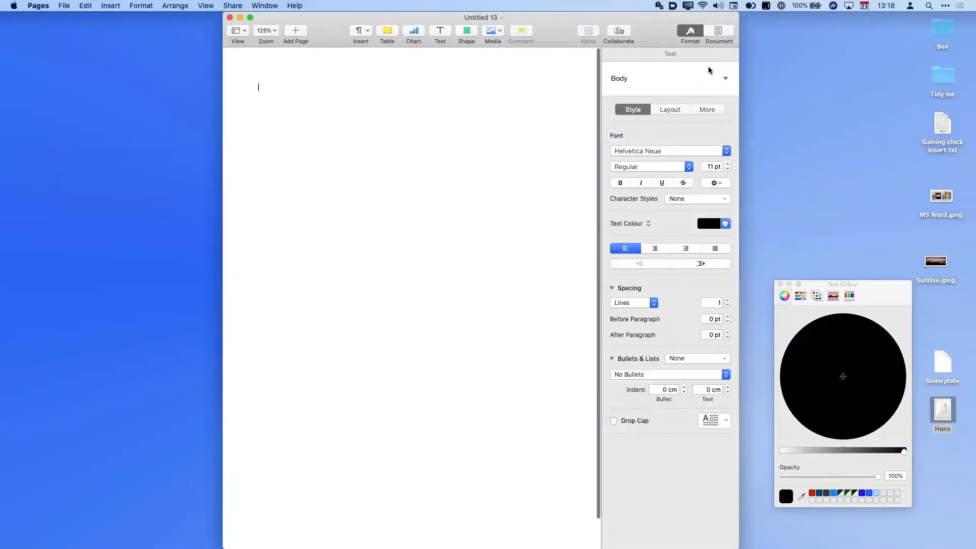
{"action": "left_click", "coordinate": [718, 31]}
{"action": "left_click", "coordinate": [707, 174]}
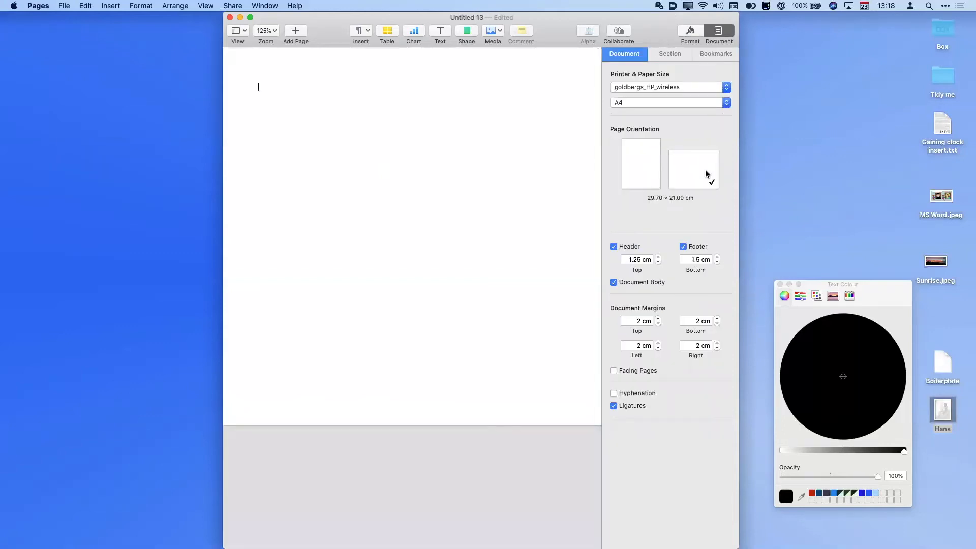
- Close the Text Colour window and widen the document window to fit the full landscape page
{"action": "left_click", "coordinate": [780, 284]}
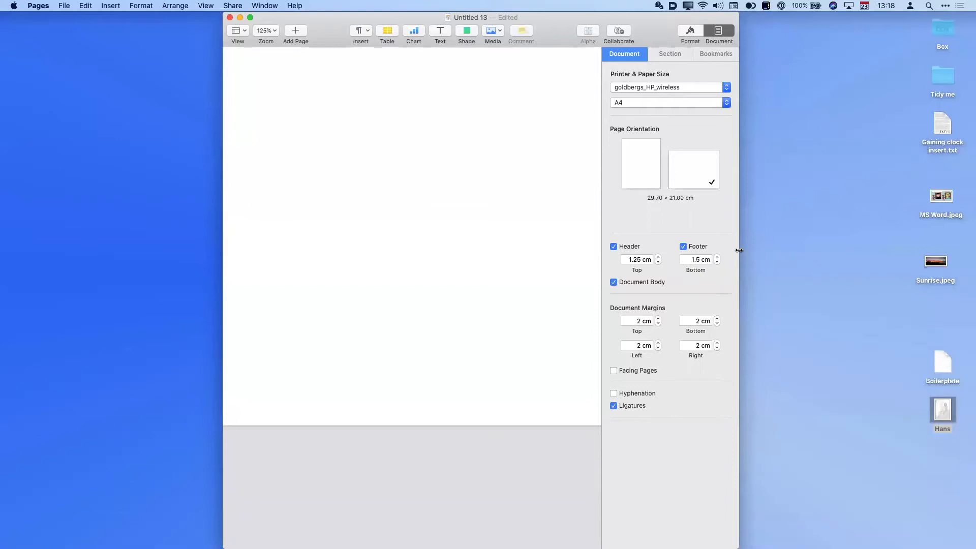
{"action": "left_click_drag", "start_coordinate": [738, 250], "coordinate": [974, 250]}
{"action": "left_click_drag", "start_coordinate": [706, 23], "coordinate": [666, 23]}
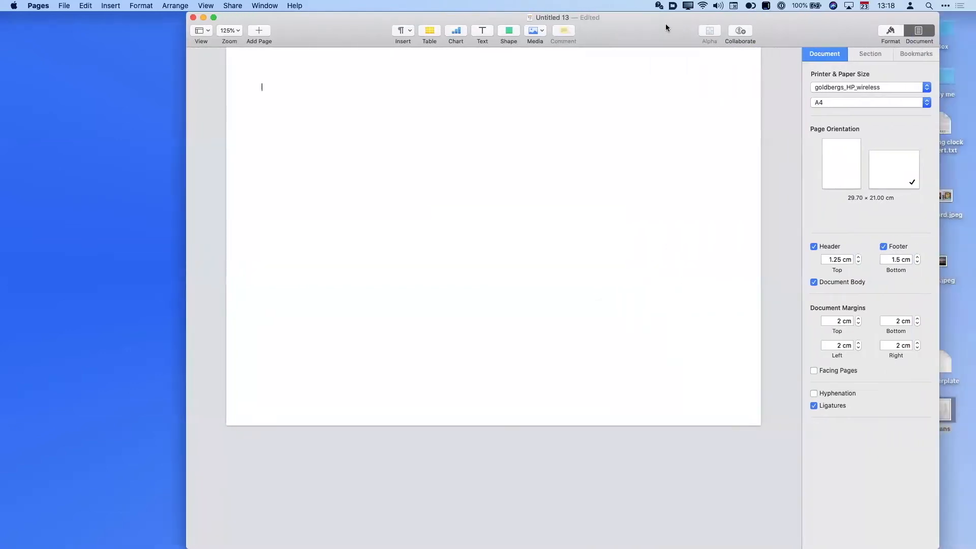
{"action": "left_click", "coordinate": [66, 5]}
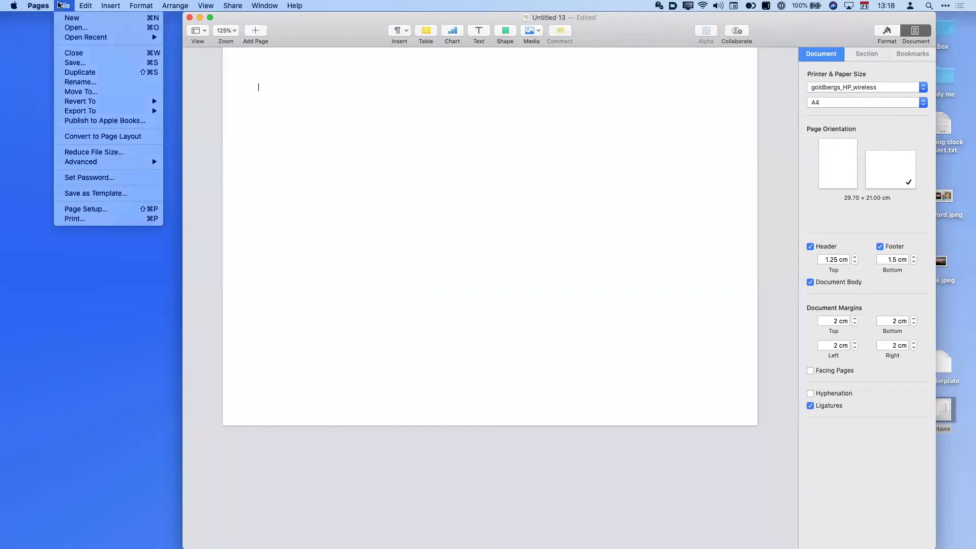
{"action": "left_click", "coordinate": [167, 42]}
{"action": "left_click", "coordinate": [202, 31]}
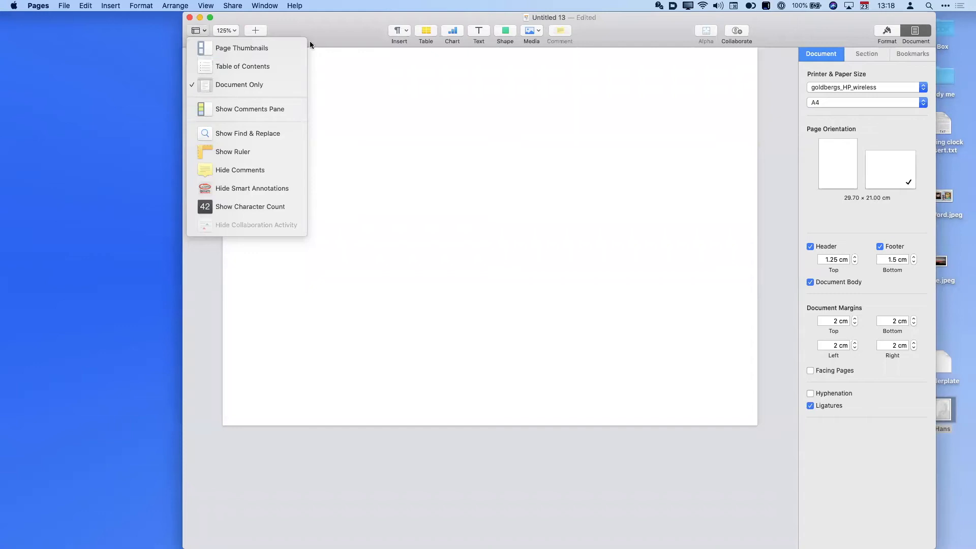
{"action": "left_click", "coordinate": [328, 39]}
- Convert the blank document to a page layout document
{"action": "left_click", "coordinate": [64, 5]}
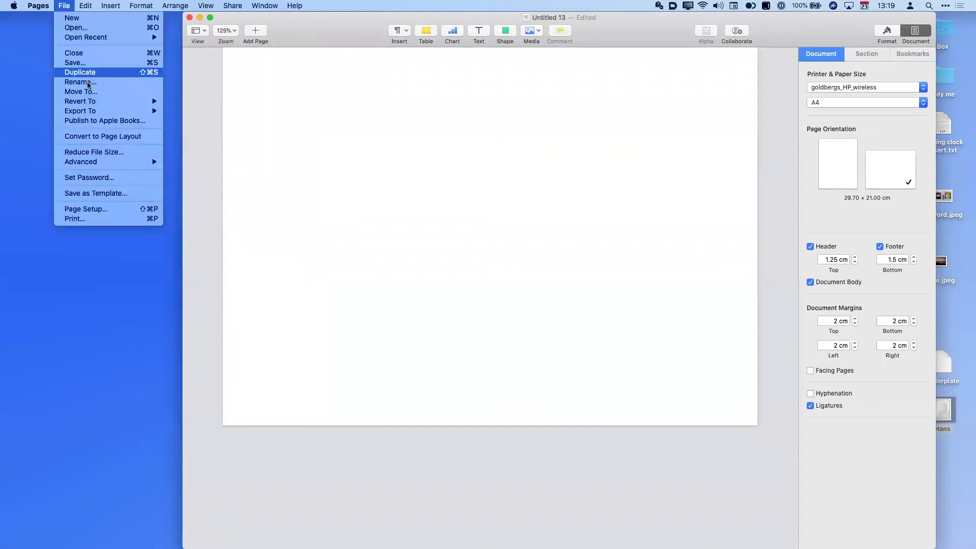
{"action": "left_click", "coordinate": [92, 136]}
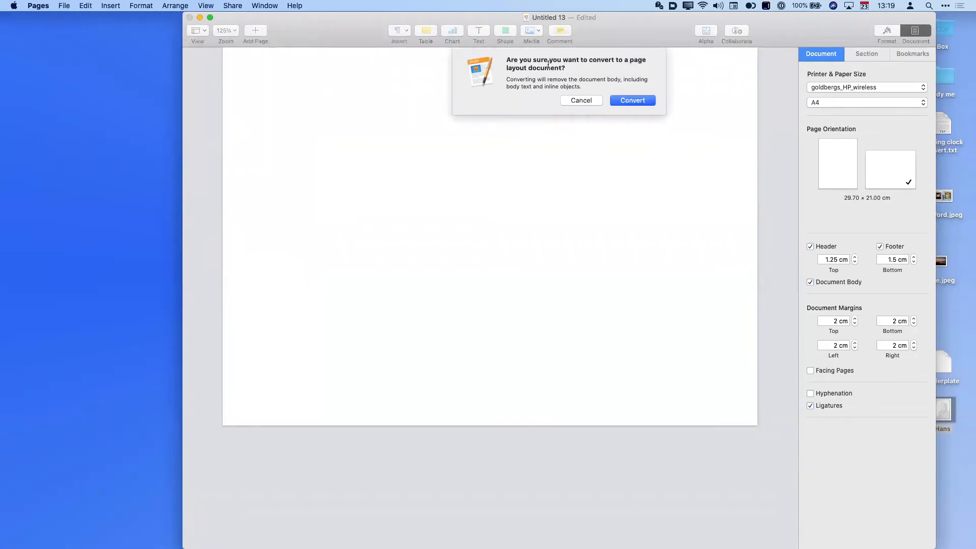
{"action": "left_click", "coordinate": [638, 100]}
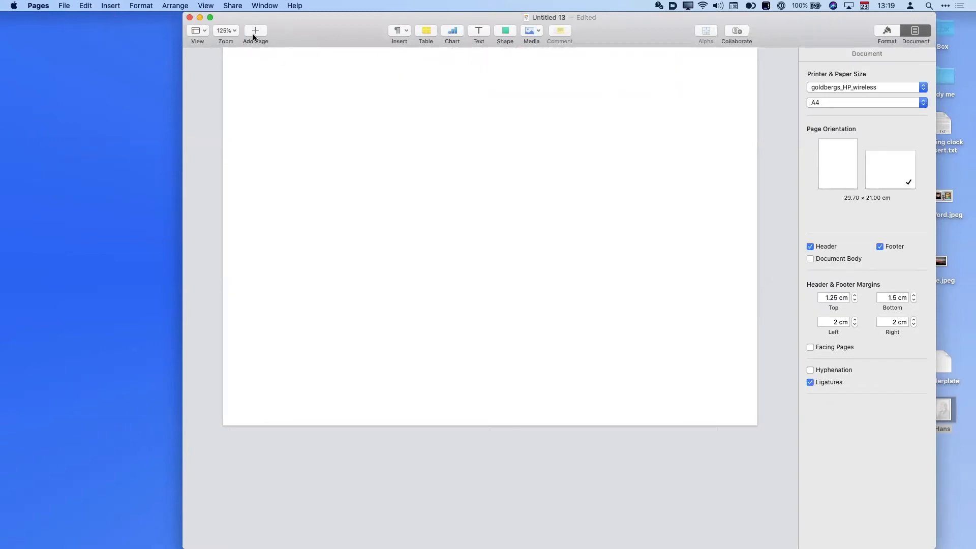
- Open the Blank master page for editing and place Sunrise.jpeg on it, enlarged to span the page width
{"action": "left_click", "coordinate": [201, 31]}
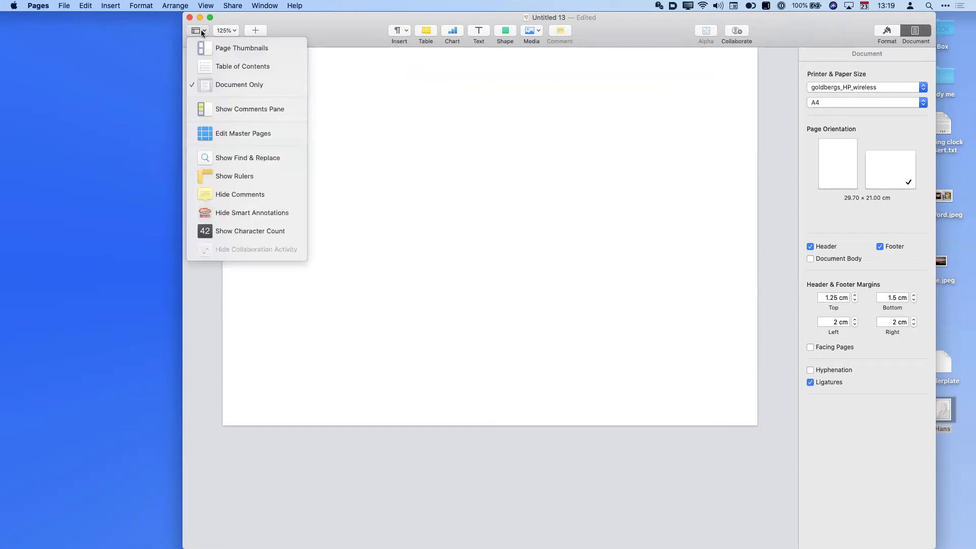
{"action": "left_click", "coordinate": [252, 134]}
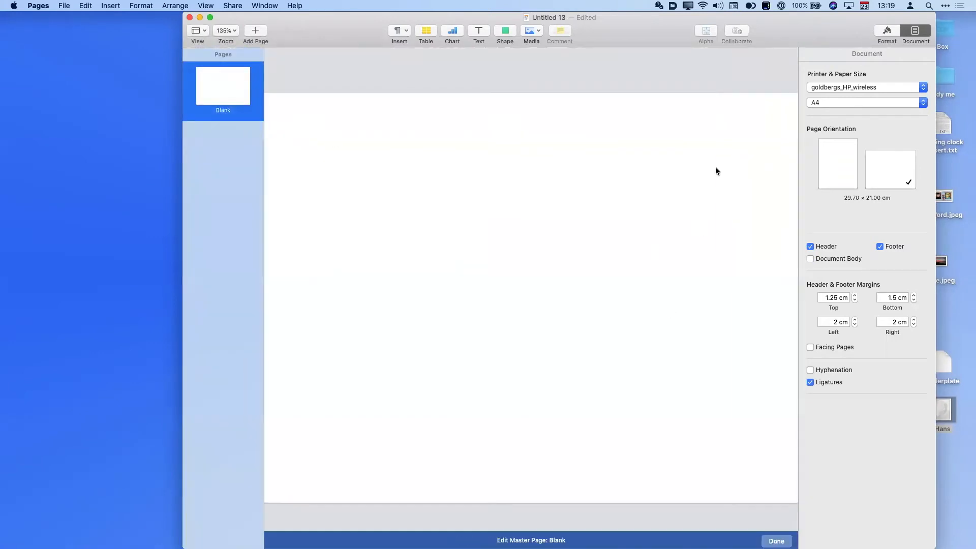
{"action": "left_click_drag", "start_coordinate": [767, 33], "coordinate": [724, 31]}
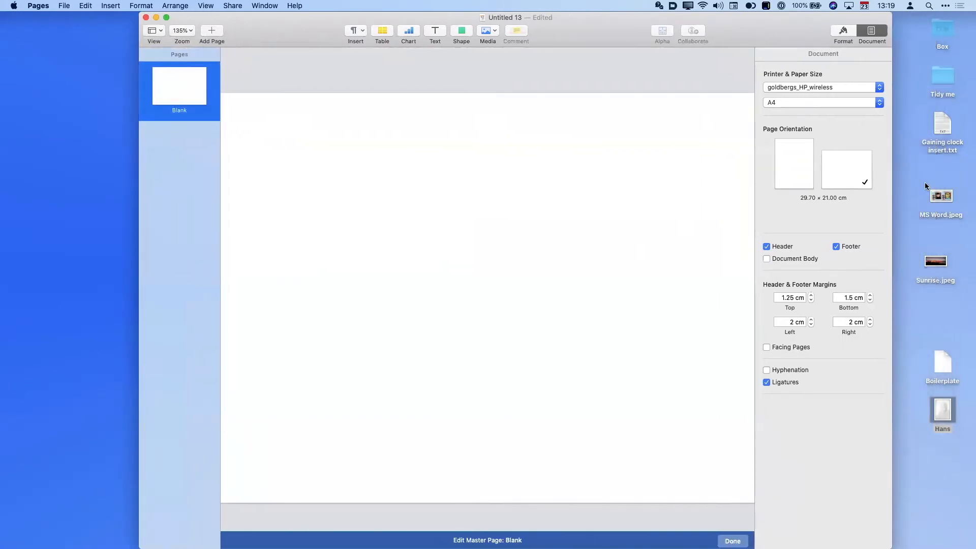
{"action": "left_click_drag", "start_coordinate": [936, 262], "coordinate": [421, 184]}
{"action": "left_click_drag", "start_coordinate": [634, 273], "coordinate": [946, 534]}
{"action": "mouse_move", "coordinate": [556, 206]}
{"action": "left_mouse_down"}
{"action": "mouse_move", "coordinate": [560, 247]}
{"action": "mouse_move", "coordinate": [560, 222]}
{"action": "left_mouse_up"}
- Reduce the sunrise image's saturation to -51% and its opacity to 25%
{"action": "left_click", "coordinate": [843, 32]}
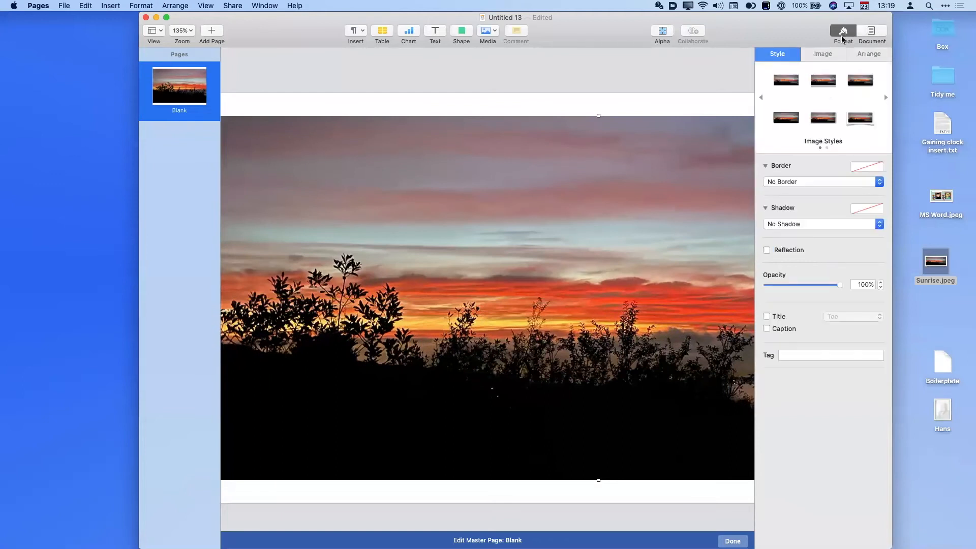
{"action": "left_click", "coordinate": [822, 53]}
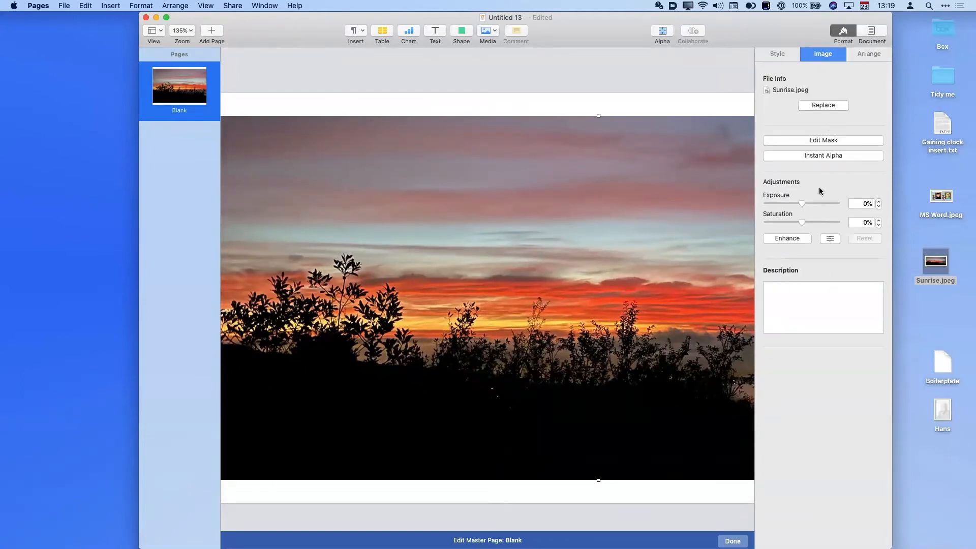
{"action": "left_click_drag", "start_coordinate": [802, 222], "coordinate": [783, 223]}
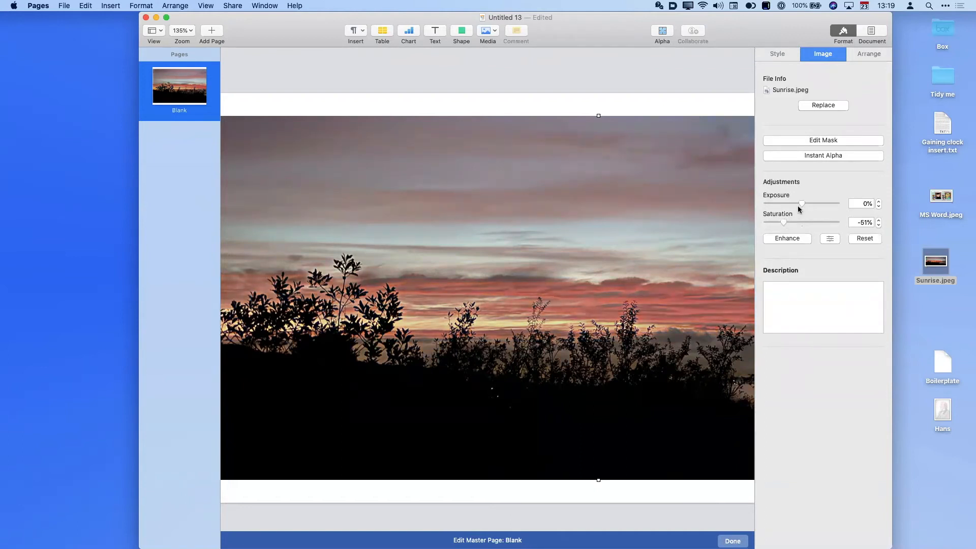
{"action": "left_click", "coordinate": [786, 55]}
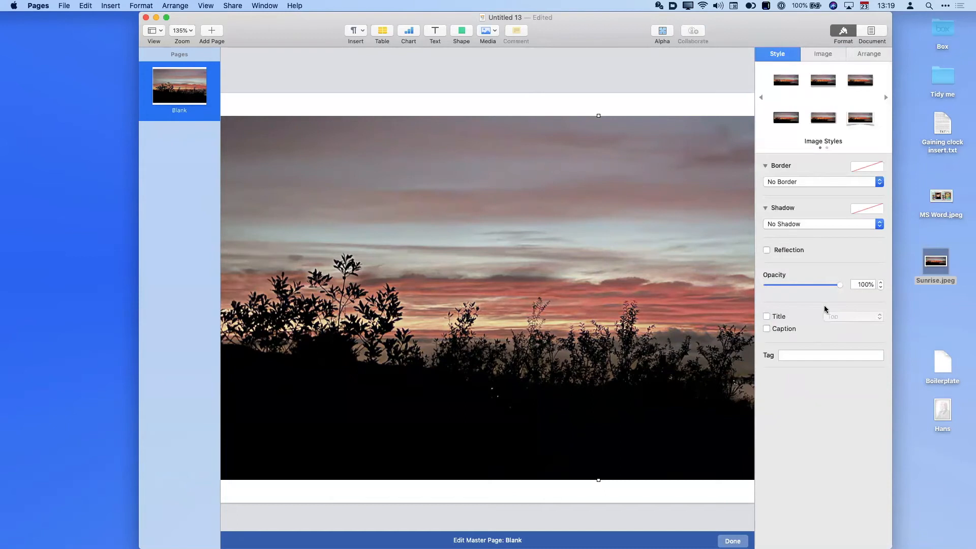
{"action": "left_click_drag", "start_coordinate": [840, 285], "coordinate": [783, 287]}
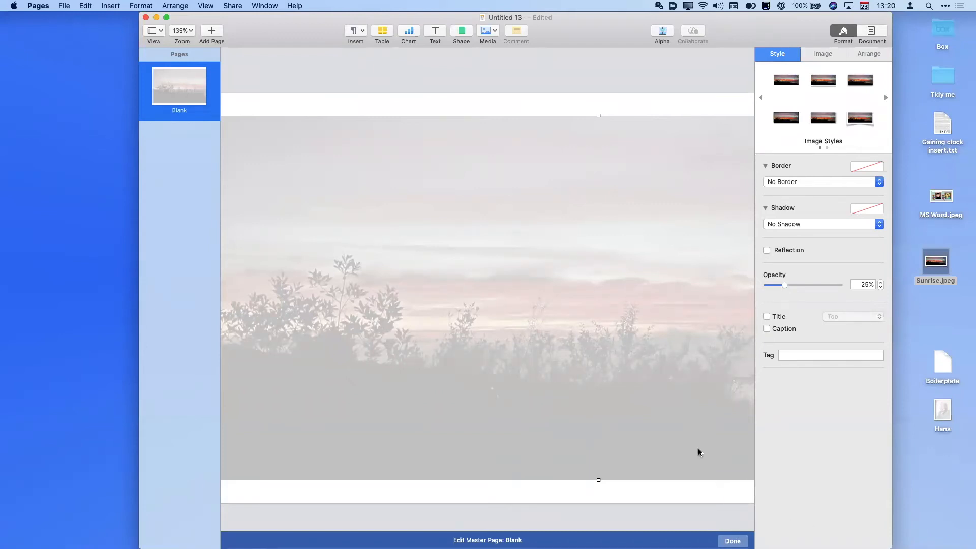
- Delete the sunrise image from the master page and finish editing the master
{"action": "key", "text": "Delete"}
{"action": "left_click", "coordinate": [732, 541]}
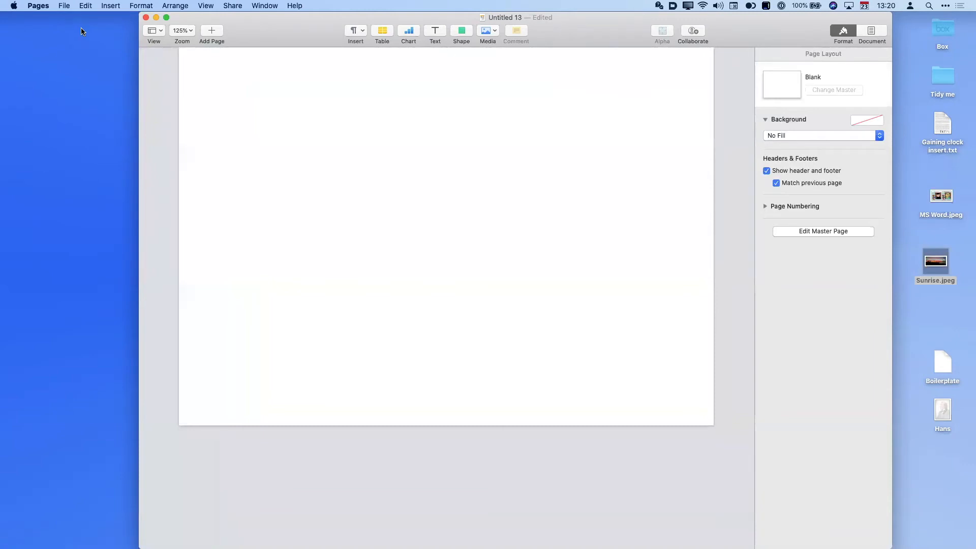
- Add a text box and enlarge it into a tall column along the left side of the page
{"action": "left_click_drag", "start_coordinate": [263, 38], "coordinate": [294, 41]}
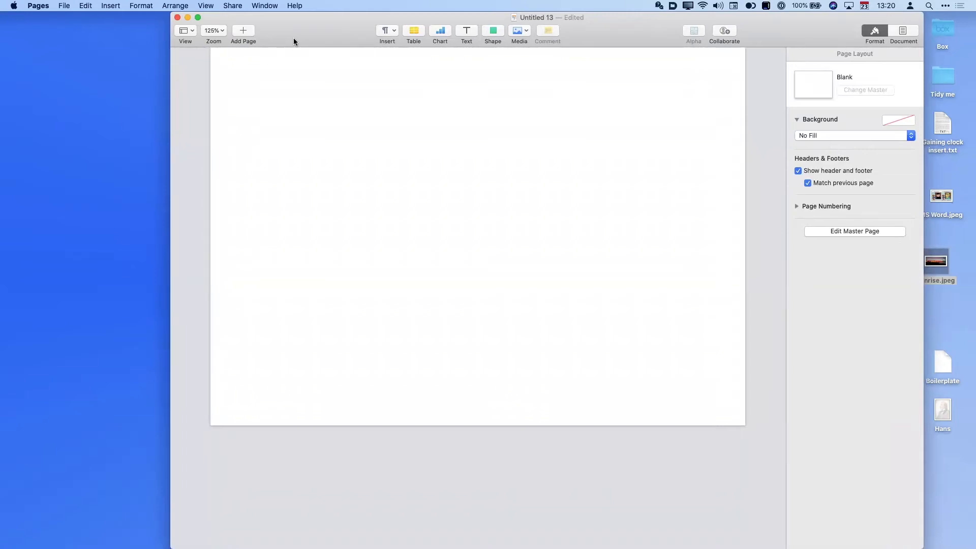
{"action": "left_click", "coordinate": [468, 31]}
{"action": "left_click_drag", "start_coordinate": [475, 252], "coordinate": [311, 164]}
{"action": "left_click_drag", "start_coordinate": [394, 187], "coordinate": [364, 381]}
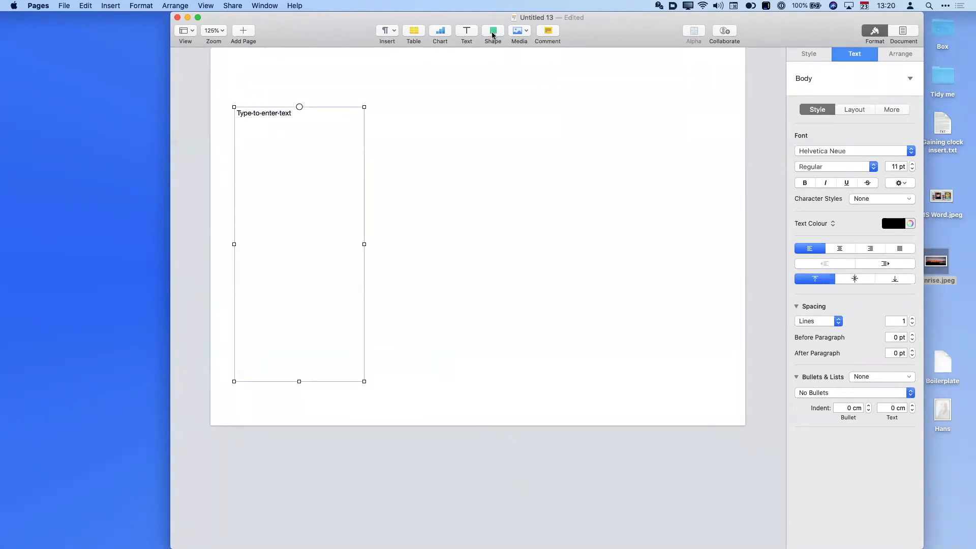
- Insert a square shape and stretch it into a shallow banner spanning the full width of the page's top edge
{"action": "mouse_move", "coordinate": [343, 71]}
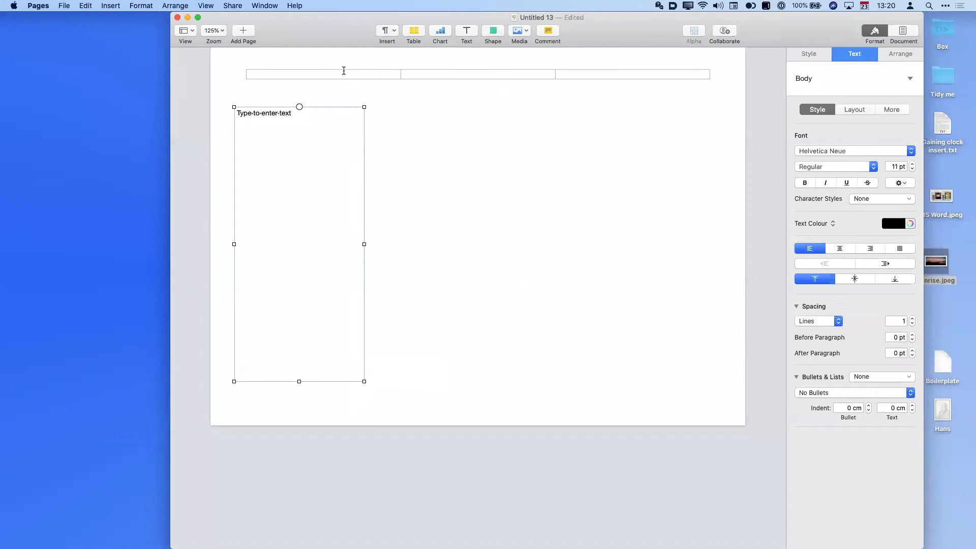
{"action": "left_click", "coordinate": [492, 33]}
{"action": "left_click", "coordinate": [492, 107]}
{"action": "left_click_drag", "start_coordinate": [467, 206], "coordinate": [745, 61]}
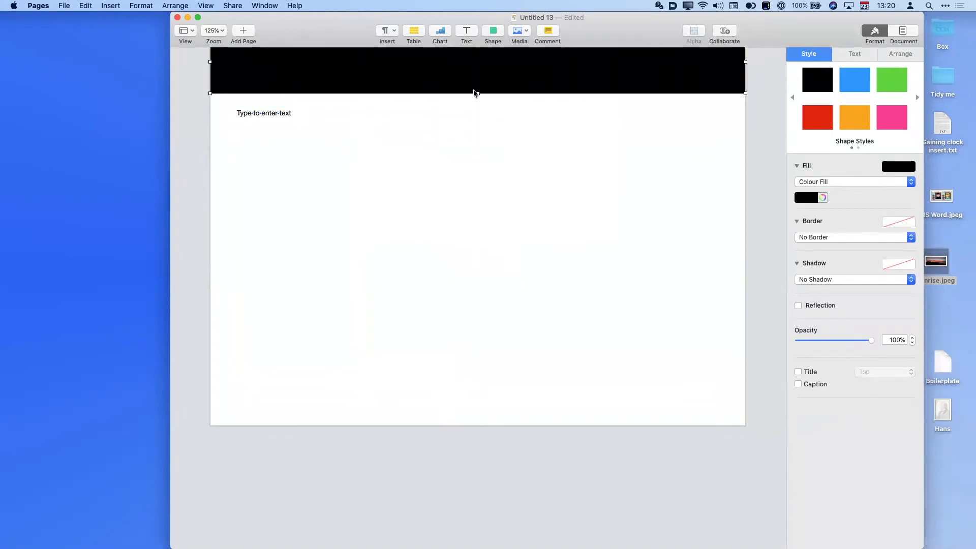
{"action": "left_click_drag", "start_coordinate": [475, 93], "coordinate": [477, 84]}
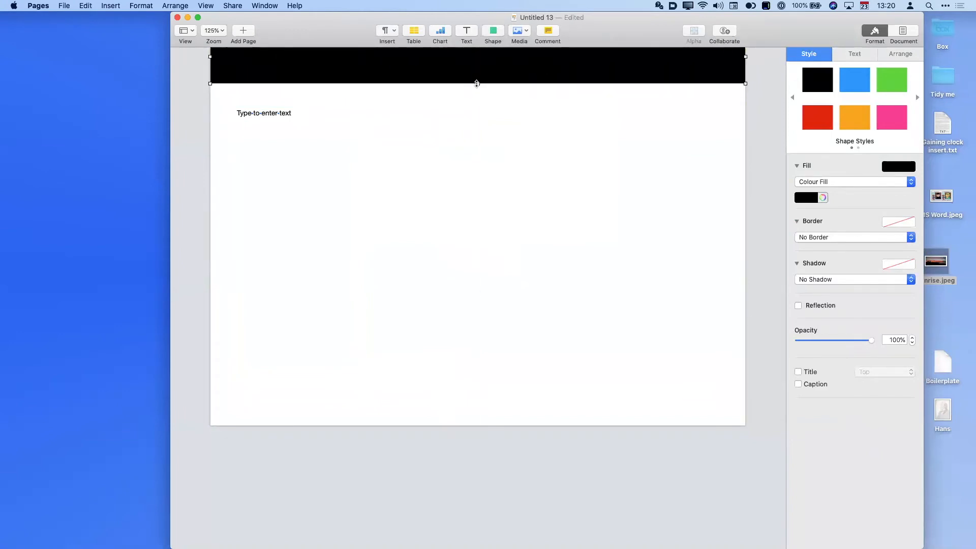
- Change the banner shape's fill to a Gradient Fill
{"action": "left_click", "coordinate": [828, 181]}
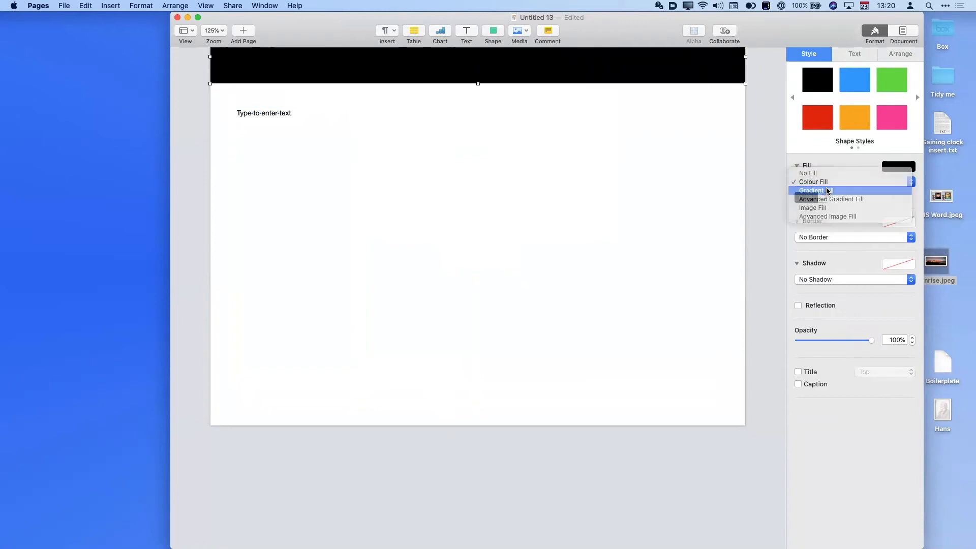
{"action": "left_click", "coordinate": [829, 191]}
{"action": "left_click", "coordinate": [838, 209]}
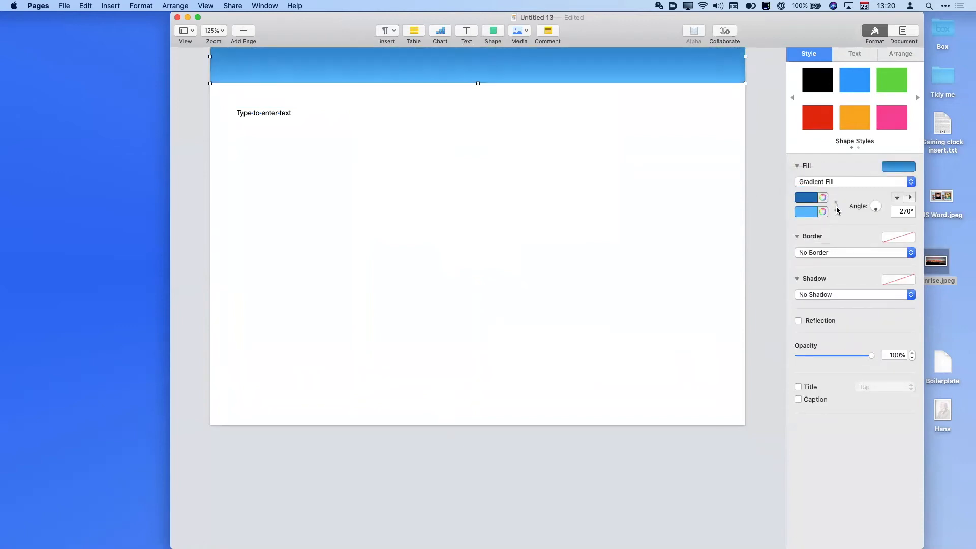
- Add the title "My Lovely Document" inside the gradient banner shape
{"action": "double_click", "coordinate": [478, 59]}
{"action": "type", "text": "My Lo"}
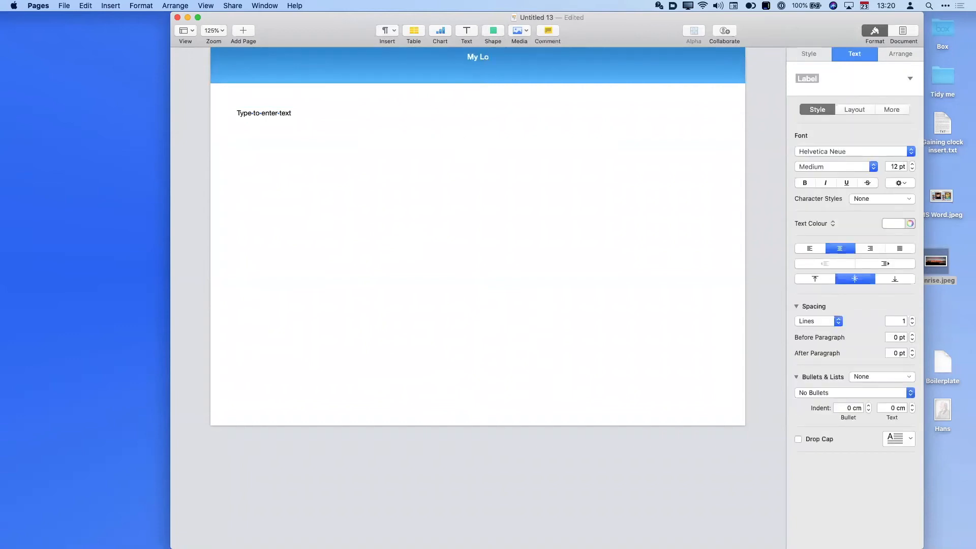
{"action": "type", "text": "vely Document"}
{"action": "left_click", "coordinate": [518, 139]}
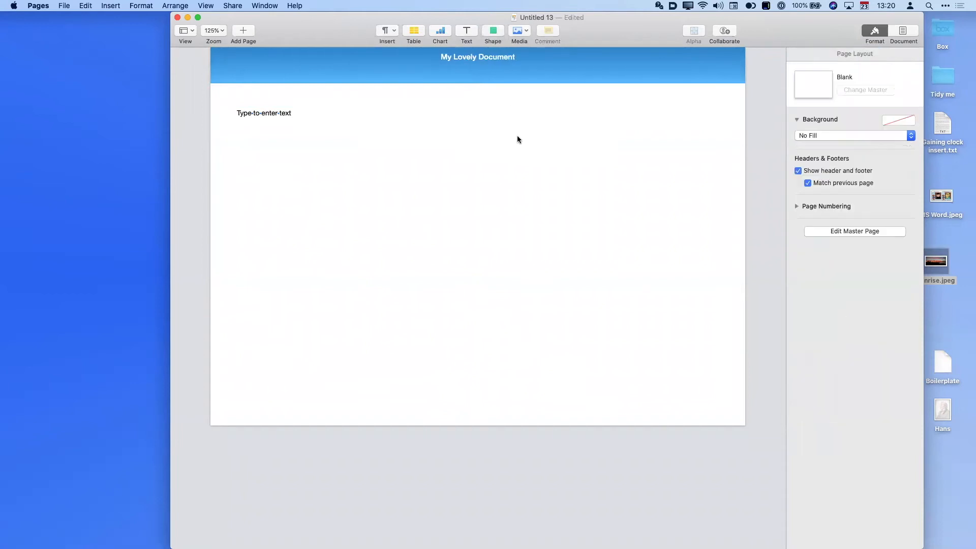
- Duplicate the tall text box and align the copy level with the original in the middle of the page
{"action": "left_click", "coordinate": [303, 145]}
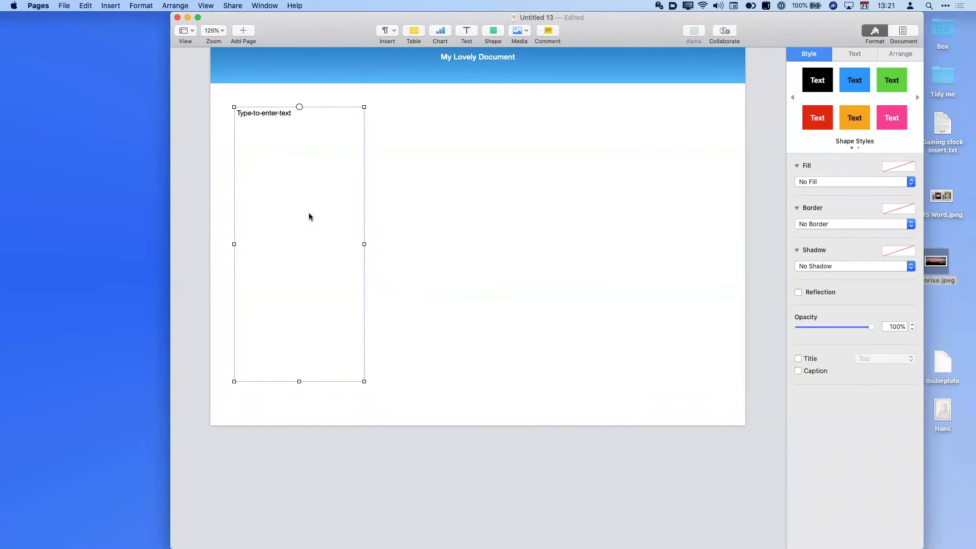
{"action": "left_click", "coordinate": [87, 5]}
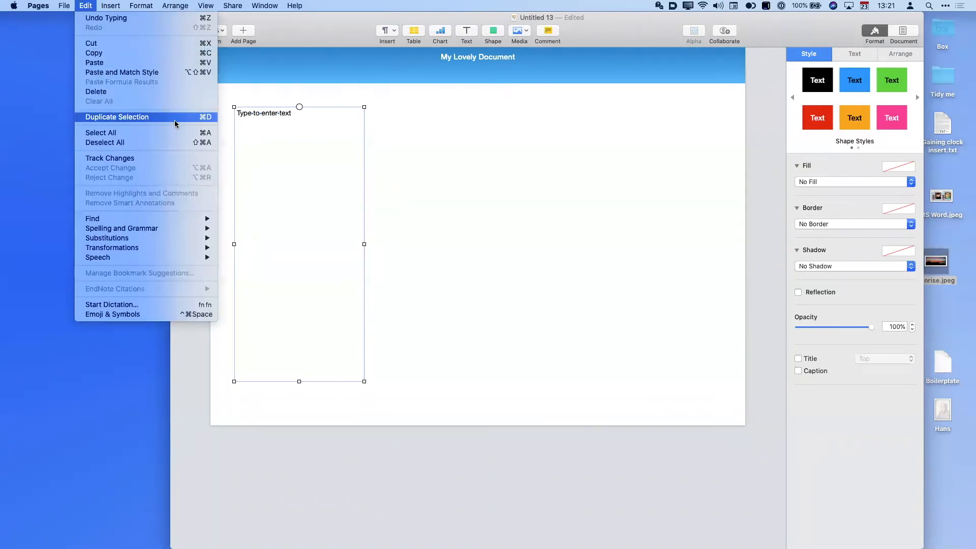
{"action": "left_click", "coordinate": [48, 5]}
{"action": "key", "text": "super+d"}
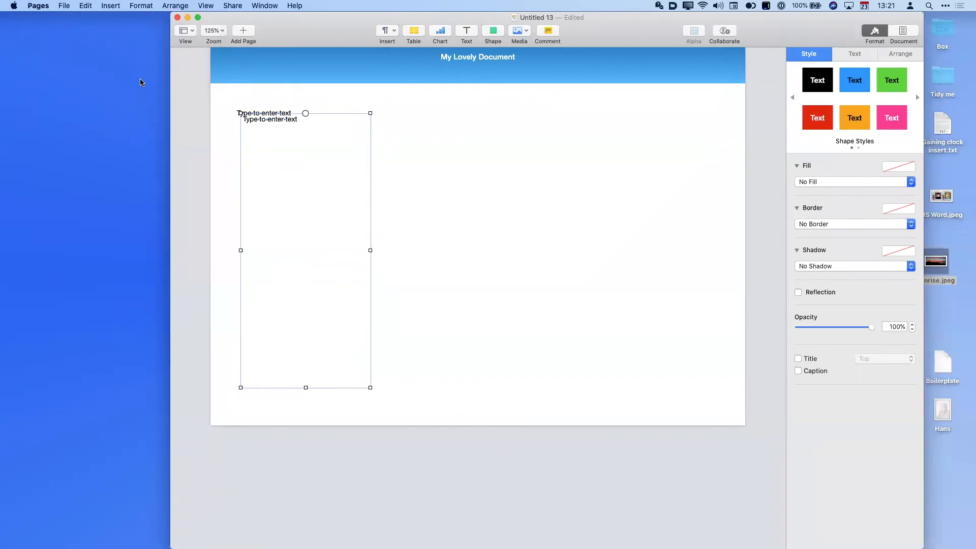
{"action": "left_click_drag", "start_coordinate": [269, 172], "coordinate": [441, 162]}
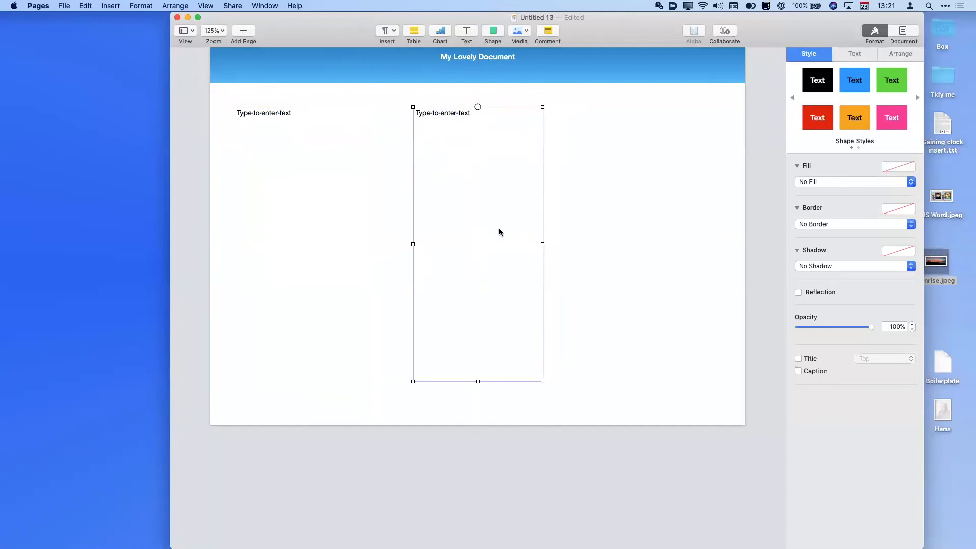
{"action": "left_click", "coordinate": [503, 290]}
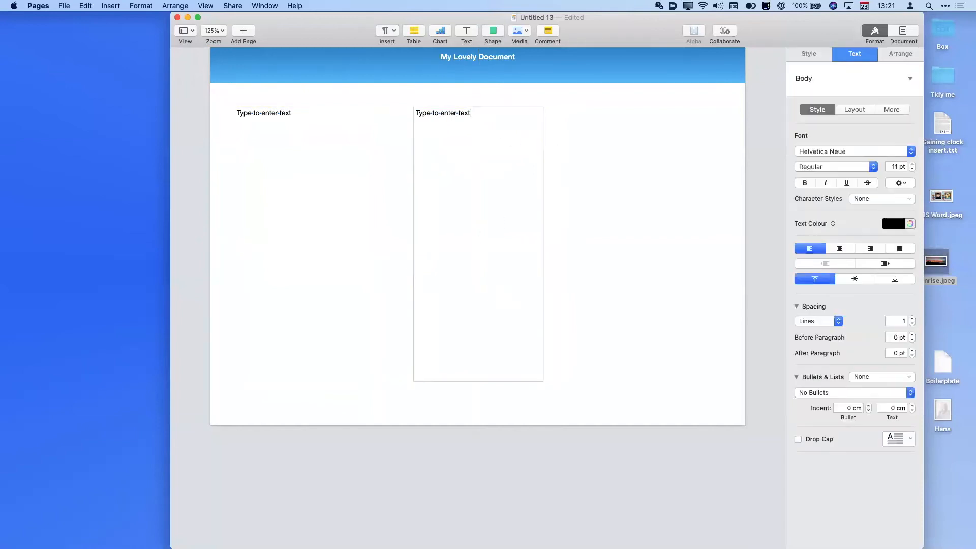
- Duplicate the middle text box and place the copy as a third column near the page's right edge
{"action": "left_click", "coordinate": [572, 198]}
{"action": "left_click", "coordinate": [508, 199]}
{"action": "key", "text": "cmd+d"}
{"action": "left_click_drag", "start_coordinate": [514, 197], "coordinate": [678, 196]}
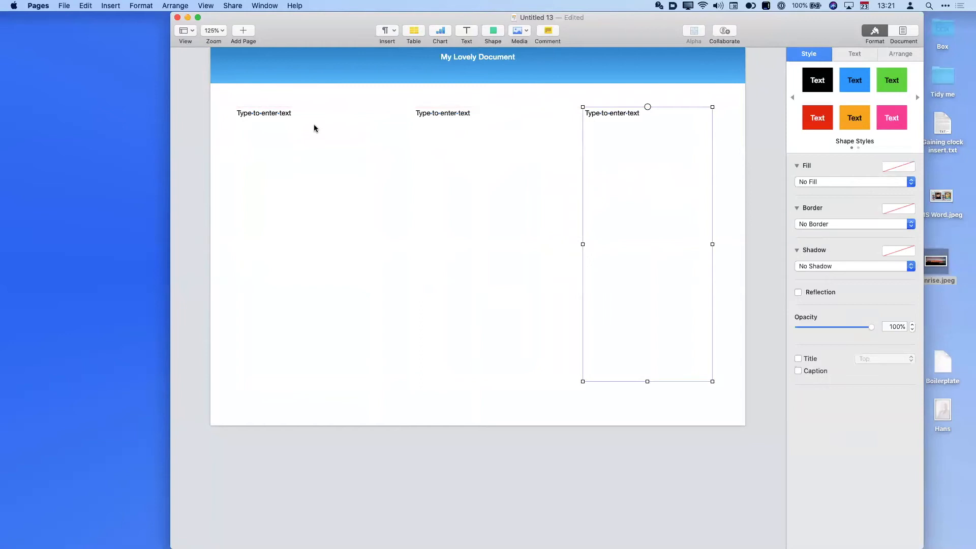
- Link the three column text boxes into one text flow, numbered 1 to 3 from left to right
{"action": "left_click", "coordinate": [273, 104]}
{"action": "left_click", "coordinate": [277, 114]}
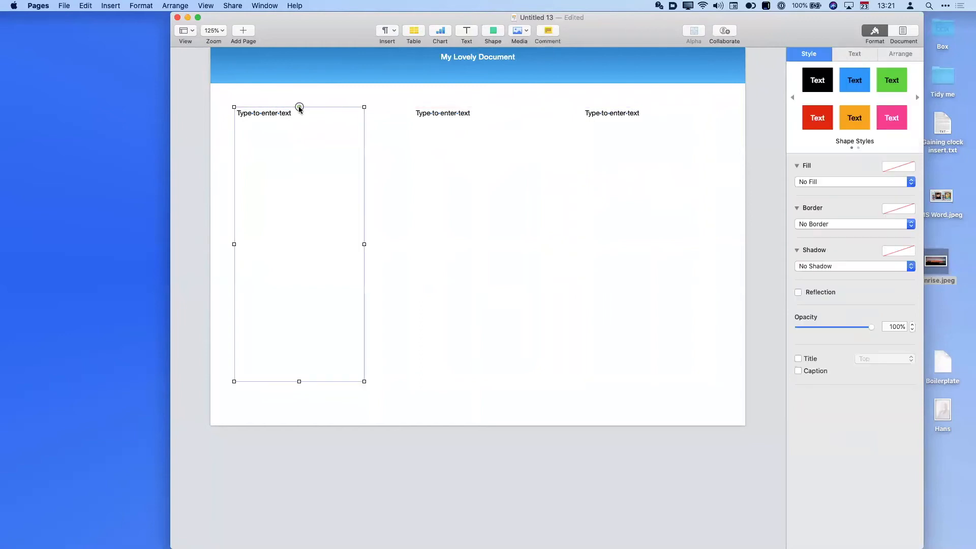
{"action": "left_click", "coordinate": [299, 106]}
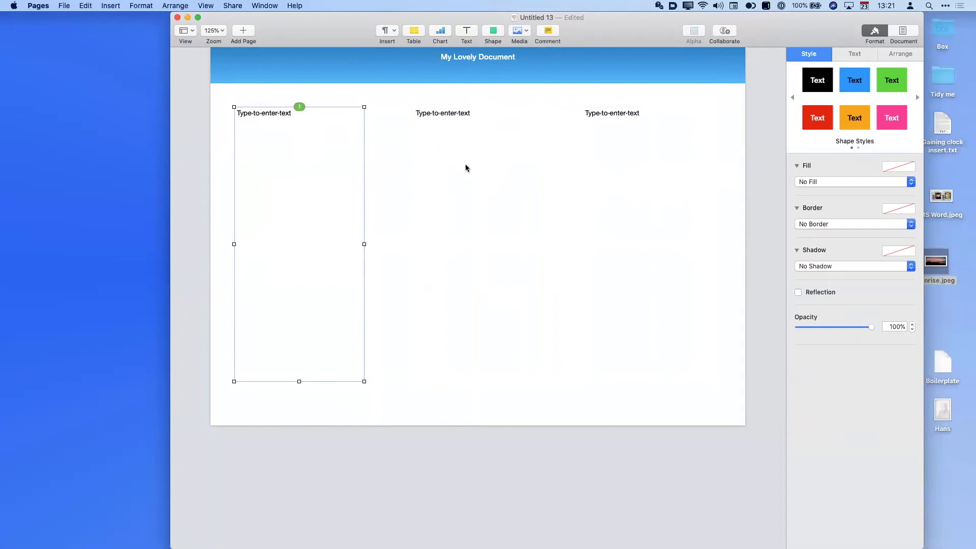
{"action": "left_click", "coordinate": [465, 148]}
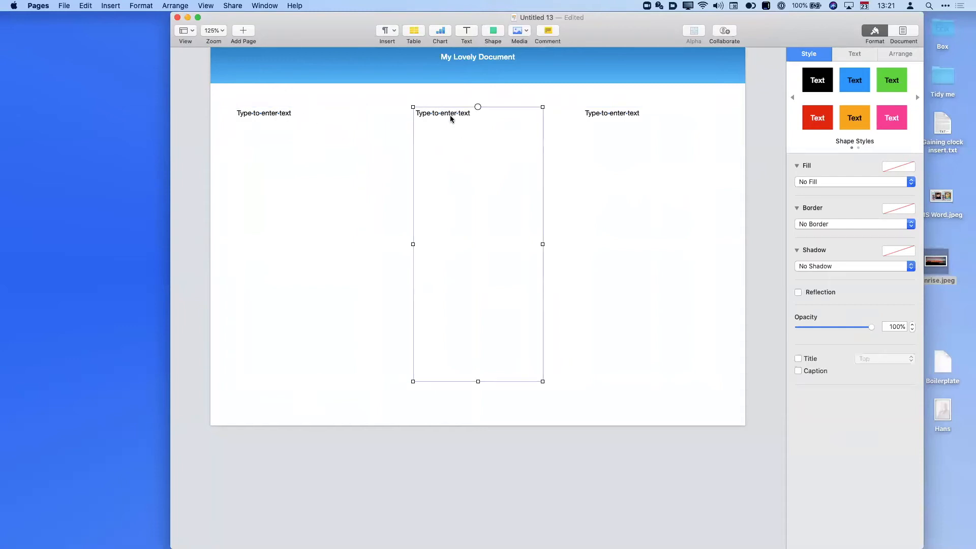
{"action": "left_click", "coordinate": [478, 106]}
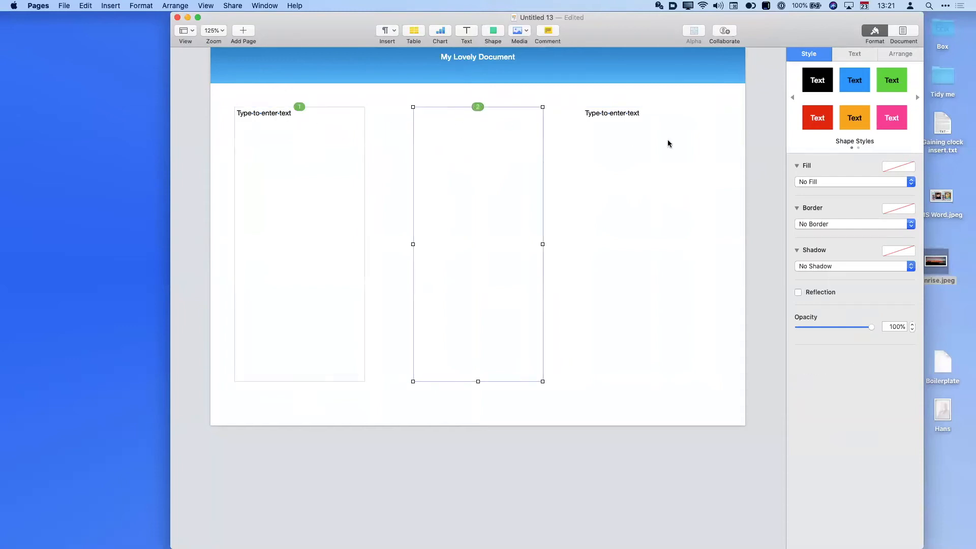
{"action": "left_click", "coordinate": [651, 127]}
{"action": "left_click", "coordinate": [647, 107]}
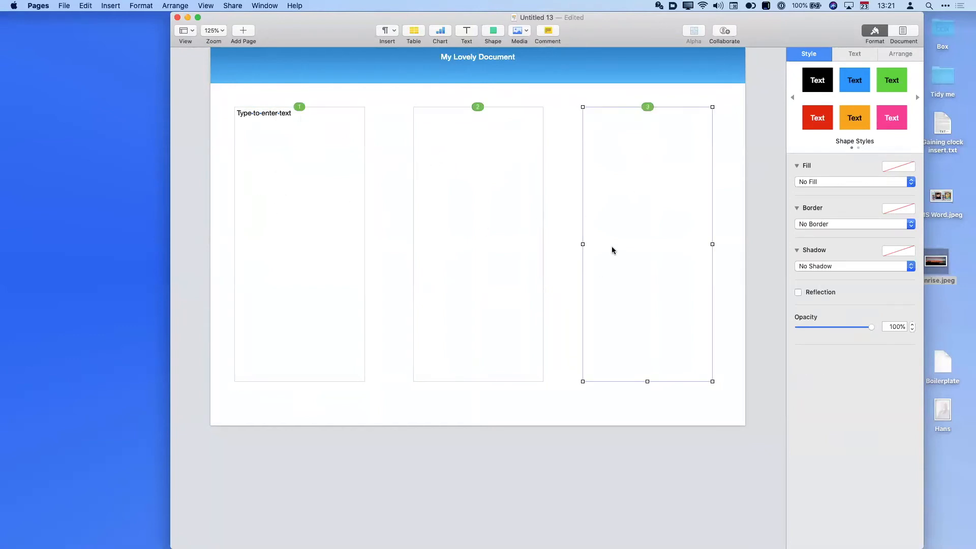
- Switch to BBEdit for the text of Gaining clock insert.txt, return to Pages and paste it over the first column's placeholder
{"action": "key", "text": "super+Tab"}
{"action": "key", "text": "super+Tab"}
{"action": "key", "text": "super+Tab"}
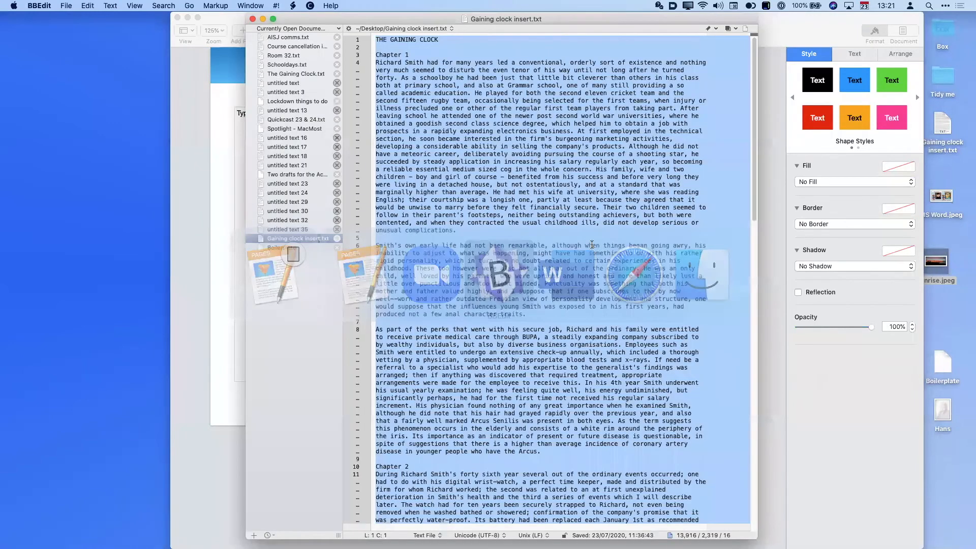
{"action": "key", "text": "super+Tab"}
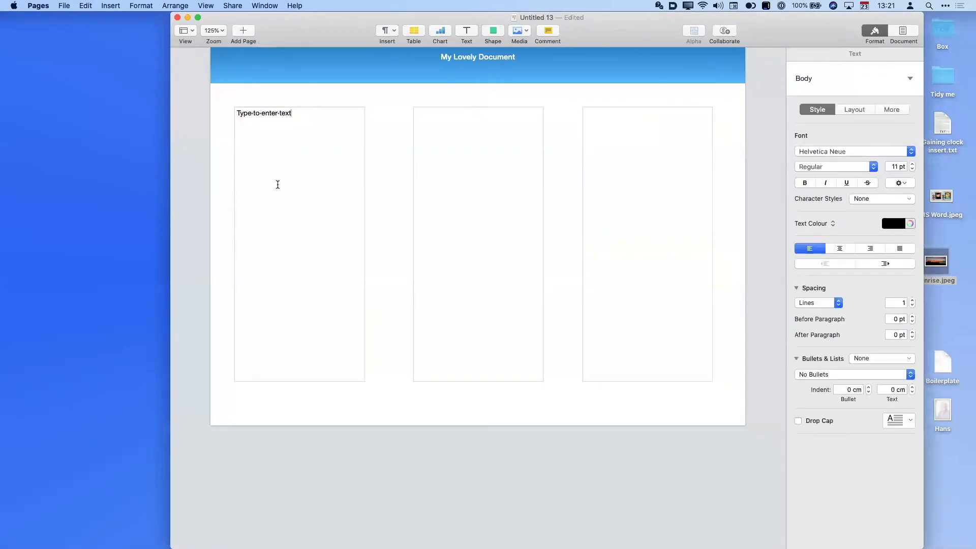
{"action": "left_click", "coordinate": [278, 184]}
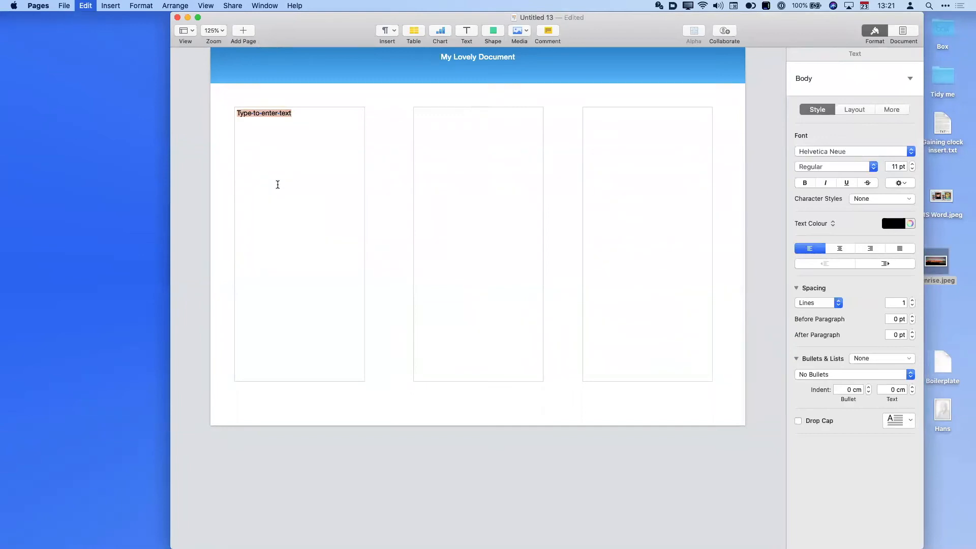
{"action": "key", "text": "super+v"}
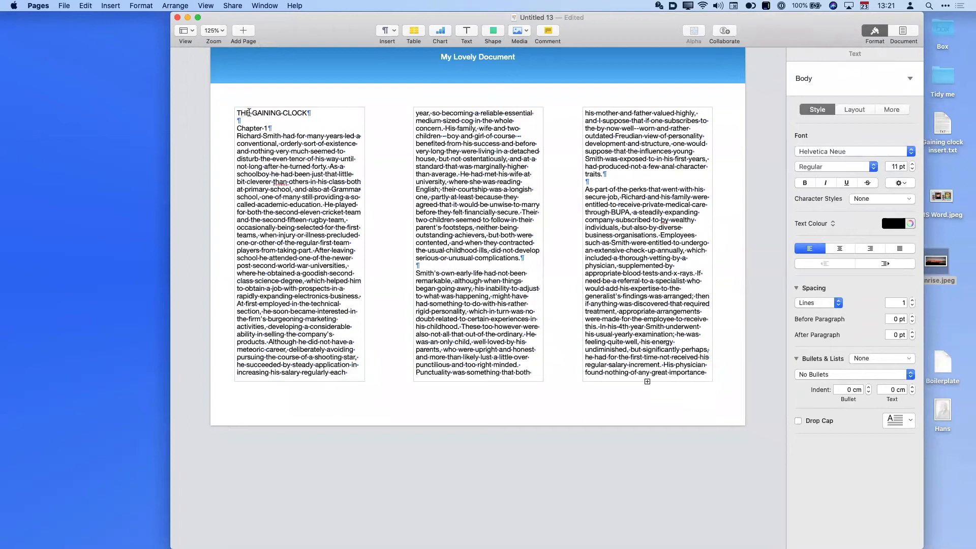
- Copy the heading line "THE GAINING CLOCK" and delete it from the first column
{"action": "triple_click", "coordinate": [250, 112]}
{"action": "key", "text": "super+c"}
{"action": "key", "text": "BackSpace"}
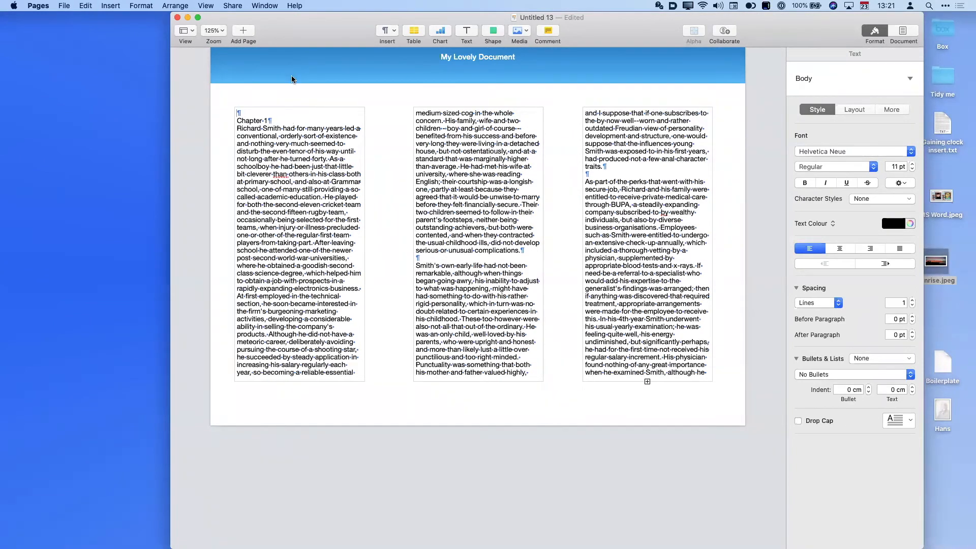
- Insert a text box above the first column, paste the heading "THE GAINING CLOCK" into it and shrink the box
{"action": "left_click", "coordinate": [457, 40]}
{"action": "left_click_drag", "start_coordinate": [437, 223], "coordinate": [265, 131]}
{"action": "left_click", "coordinate": [247, 100]}
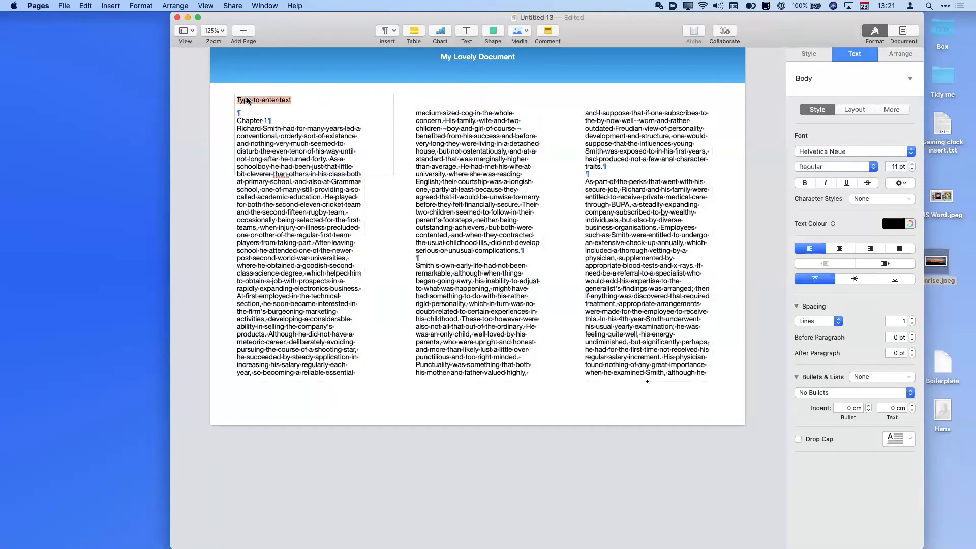
{"action": "key", "text": "super+v"}
{"action": "left_click", "coordinate": [394, 202]}
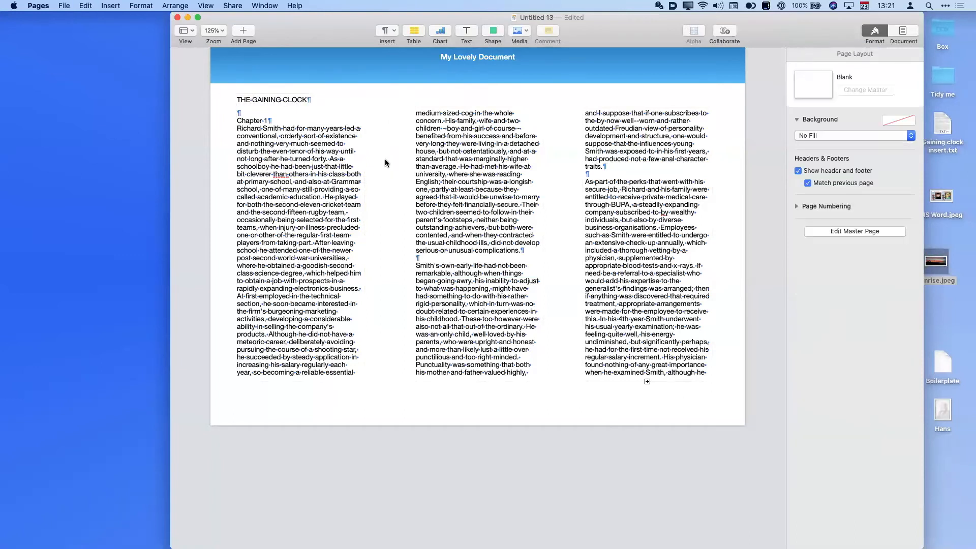
{"action": "left_click", "coordinate": [390, 175]}
{"action": "left_click_drag", "start_coordinate": [392, 175], "coordinate": [380, 116]}
- Insert ten blank lines after the "Chapter 1" line to push text through the linked columns
{"action": "left_click", "coordinate": [336, 208]}
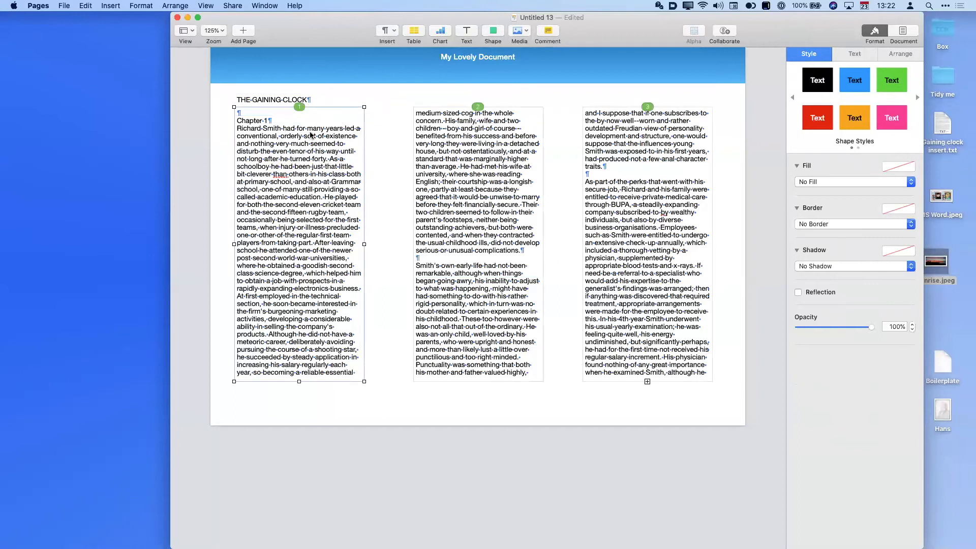
{"action": "left_click", "coordinate": [276, 118]}
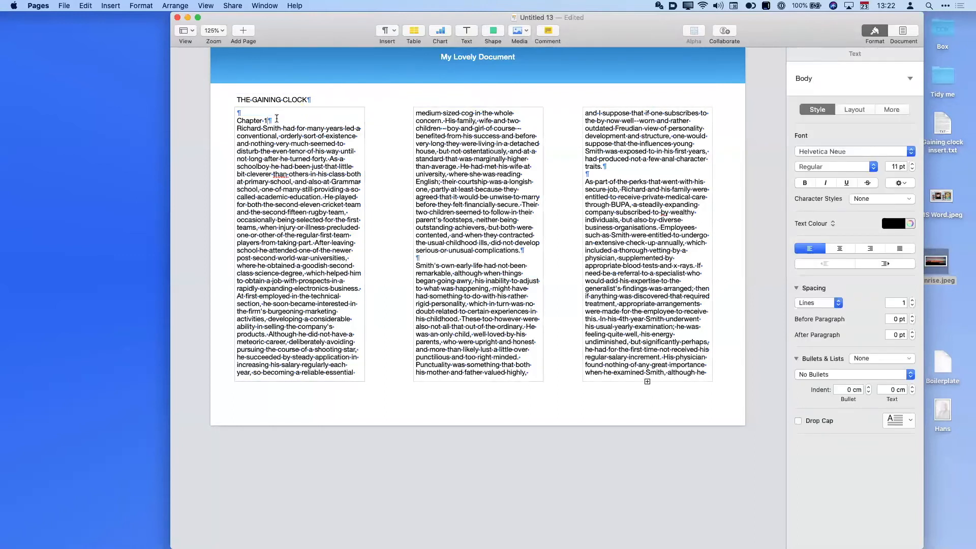
{"action": "key", "text": "Return"}
{"action": "key", "text": "Return"}
{"action": "key", "text": "Return"}
{"action": "key", "text": "Return"}
{"action": "key", "text": "Return"}
{"action": "key", "text": "Return"}
{"action": "key", "text": "Return"}
{"action": "key", "text": "Return"}
{"action": "key", "text": "Return"}
{"action": "key", "text": "Return"}
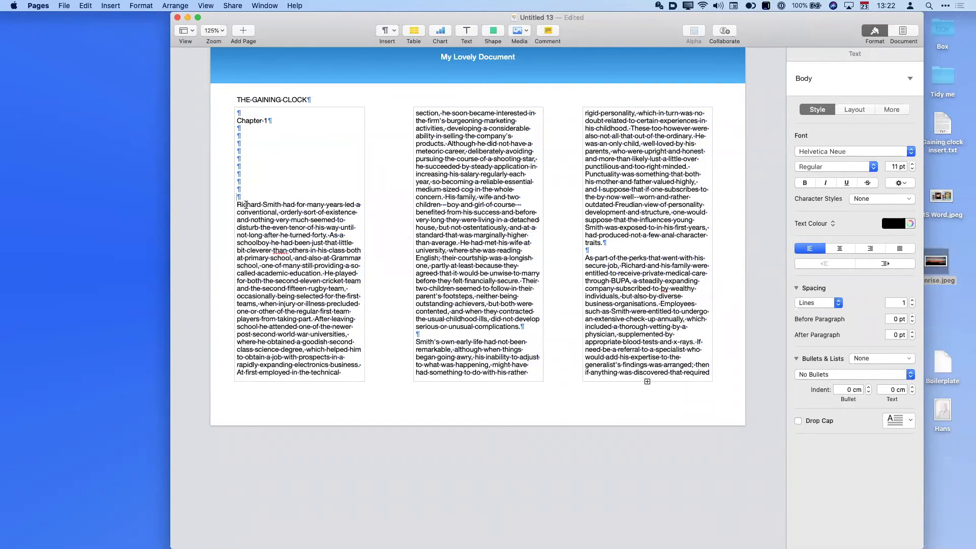
- Remove the extra blank lines under "Chapter 1", keeping a single blank line before the body text
{"action": "key", "text": "BackSpace"}
{"action": "key", "text": "BackSpace"}
{"action": "key", "text": "BackSpace"}
{"action": "key", "text": "BackSpace"}
{"action": "key", "text": "BackSpace"}
{"action": "key", "text": "BackSpace"}
{"action": "key", "text": "BackSpace"}
{"action": "key", "text": "BackSpace"}
{"action": "key", "text": "BackSpace"}
{"action": "key", "text": "BackSpace"}
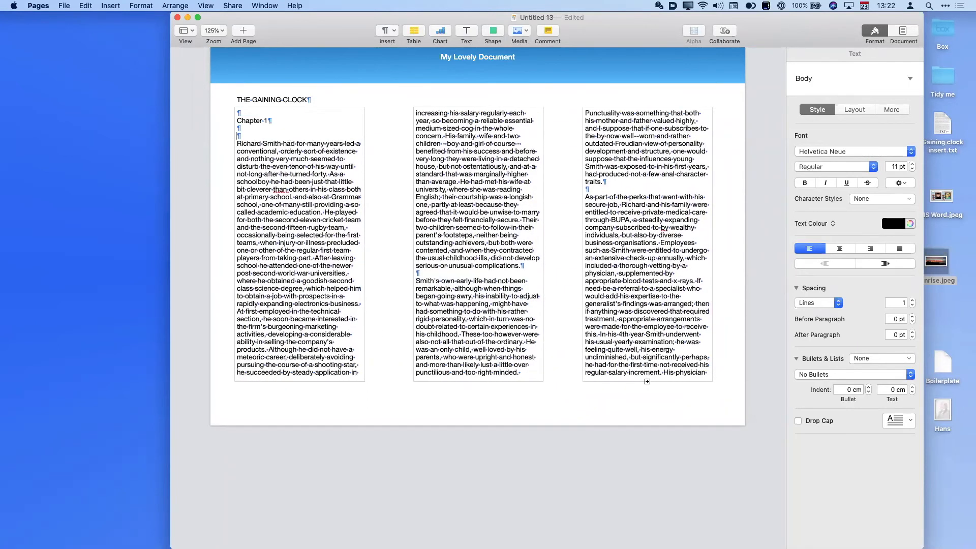
{"action": "key", "text": "Return"}
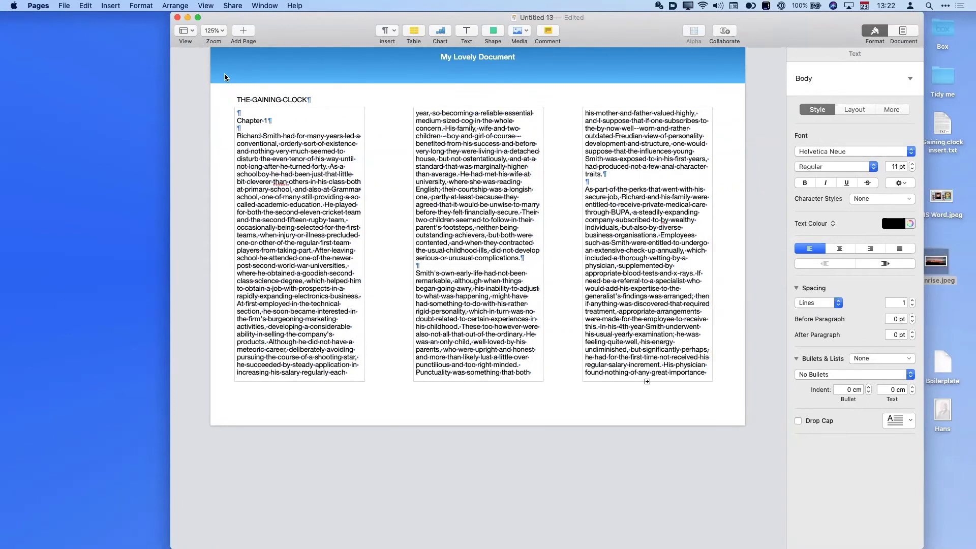
- Show the page thumbnails and duplicate page 1
{"action": "left_click", "coordinate": [192, 31]}
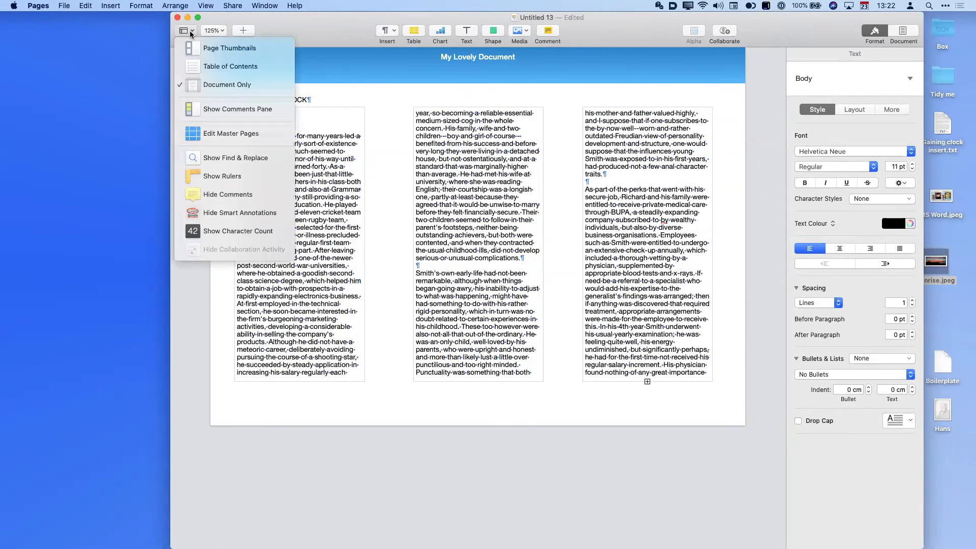
{"action": "left_click", "coordinate": [209, 53]}
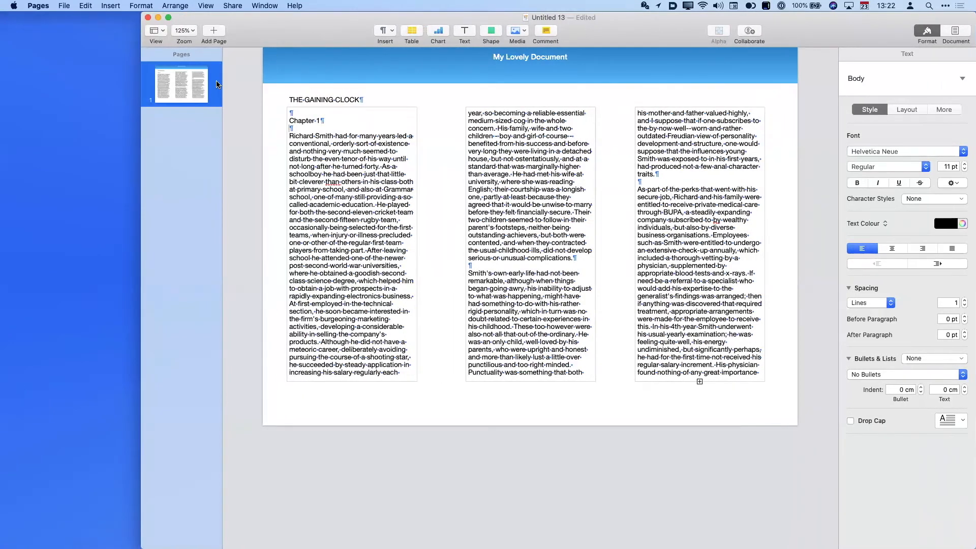
{"action": "left_click", "coordinate": [198, 89]}
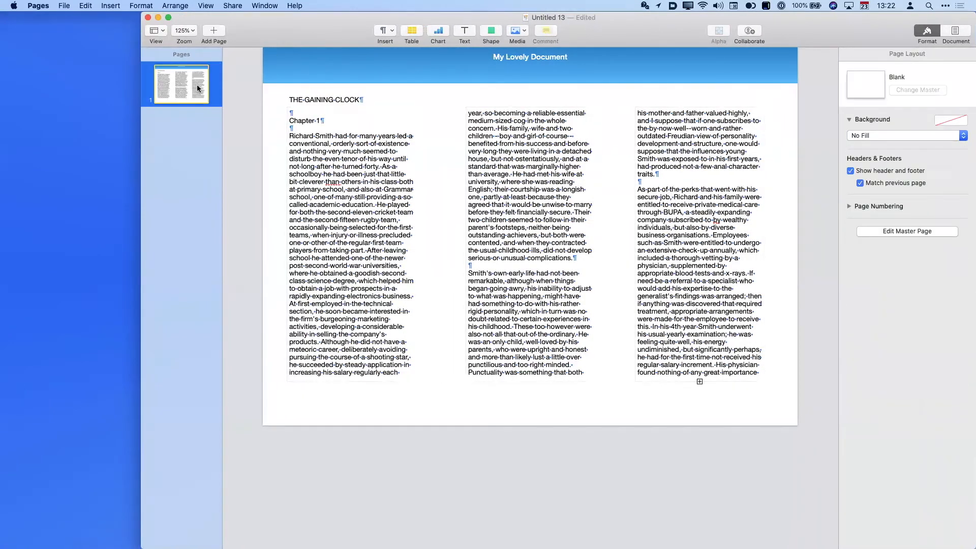
{"action": "key", "text": "super+d"}
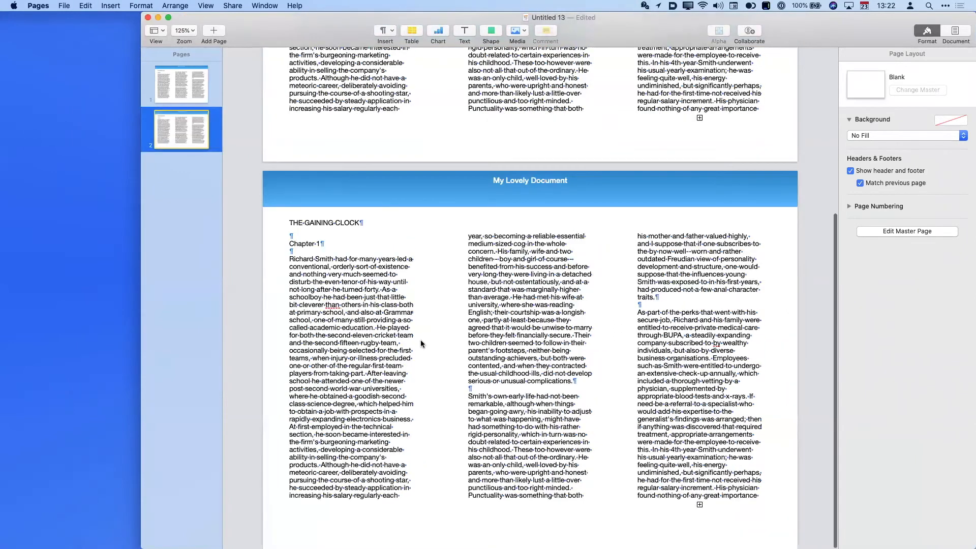
- Delete the three column text boxes and the heading text box from page 2, keeping only the banner
{"action": "left_click", "coordinate": [409, 339]}
{"action": "key", "text": "Delete"}
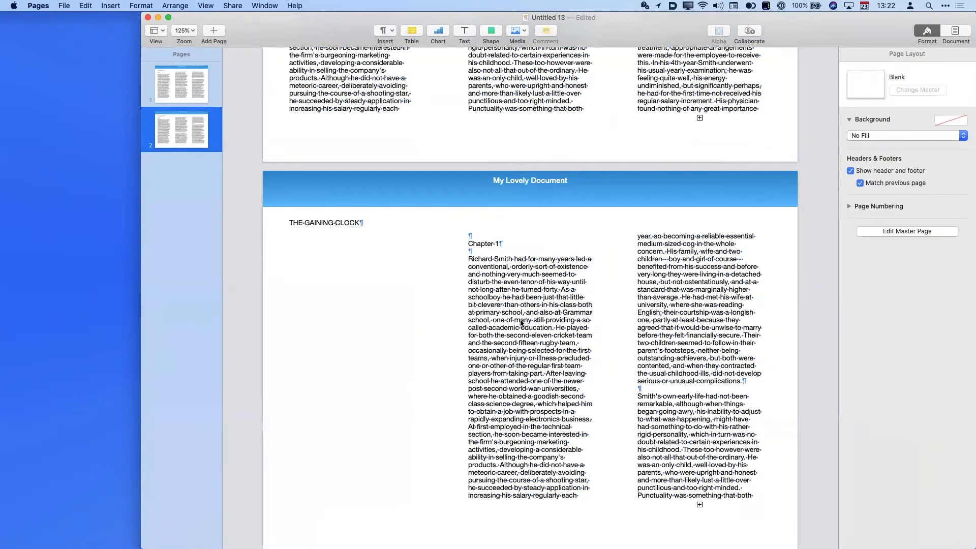
{"action": "left_click", "coordinate": [520, 320]}
{"action": "key", "text": "Delete"}
{"action": "left_click", "coordinate": [687, 307]}
{"action": "key", "text": "Delete"}
{"action": "left_click", "coordinate": [348, 220]}
{"action": "key", "text": "Delete"}
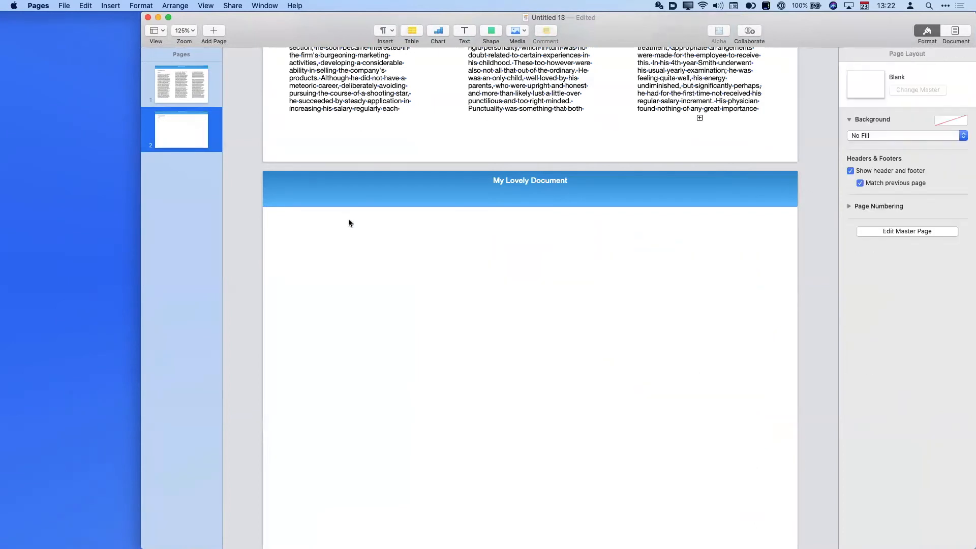
- Add a text box below page 2's banner, stretch it across nearly the full page width and open its text formatting
{"action": "left_click", "coordinate": [465, 32]}
{"action": "left_click_drag", "start_coordinate": [528, 361], "coordinate": [361, 263]}
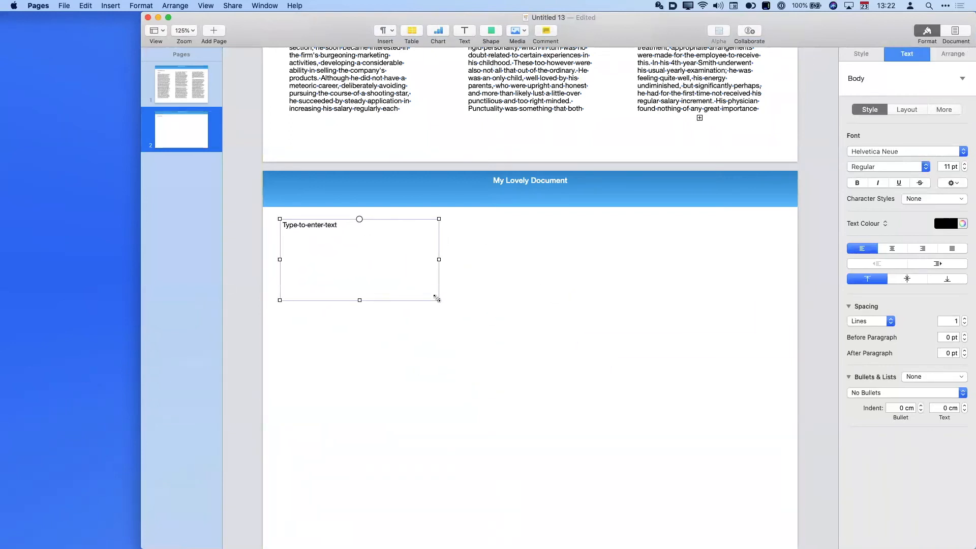
{"action": "left_click", "coordinate": [440, 298]}
{"action": "left_click", "coordinate": [415, 285]}
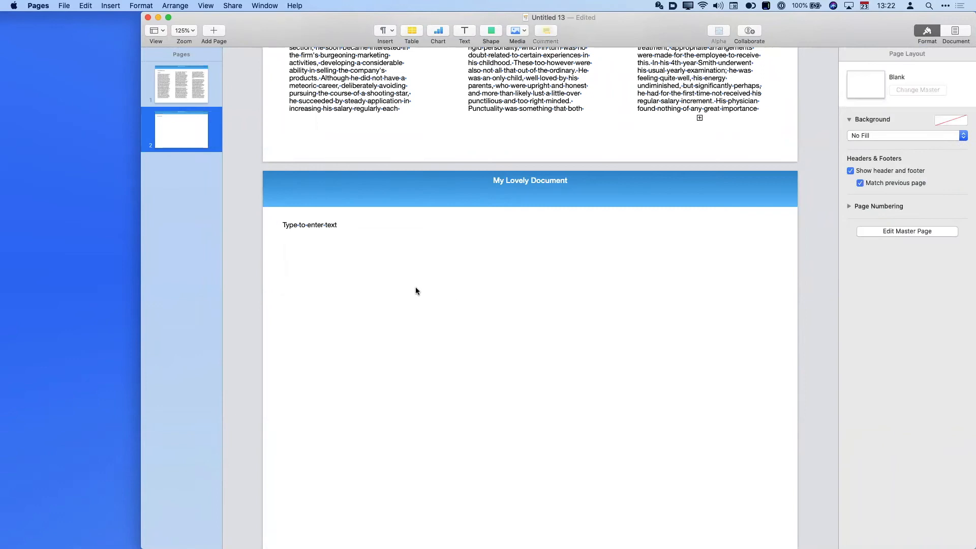
{"action": "left_click", "coordinate": [414, 286]}
{"action": "left_click_drag", "start_coordinate": [440, 300], "coordinate": [778, 427]}
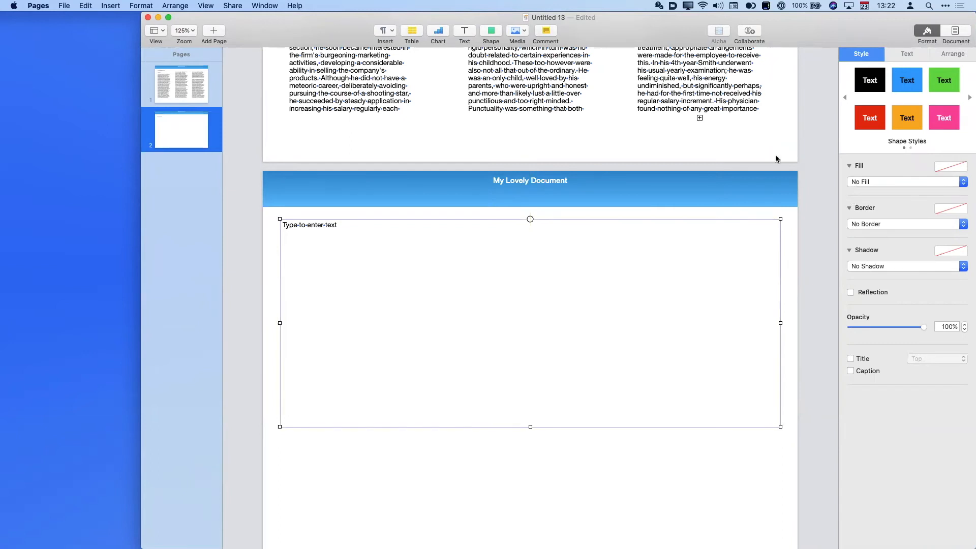
{"action": "left_click", "coordinate": [913, 54]}
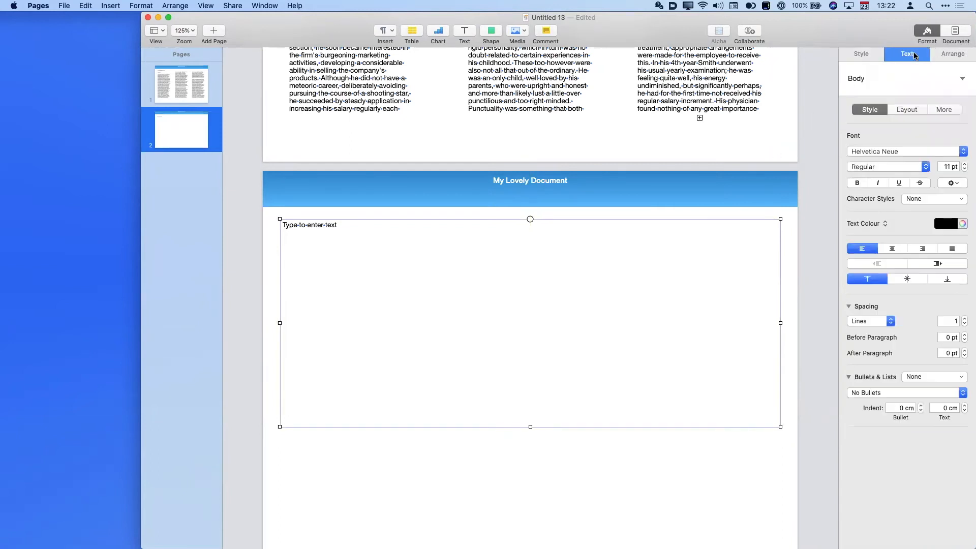
- Set the page 2 text box to three equal columns and turn on the layout outlines for the document
{"action": "left_click", "coordinate": [912, 109]}
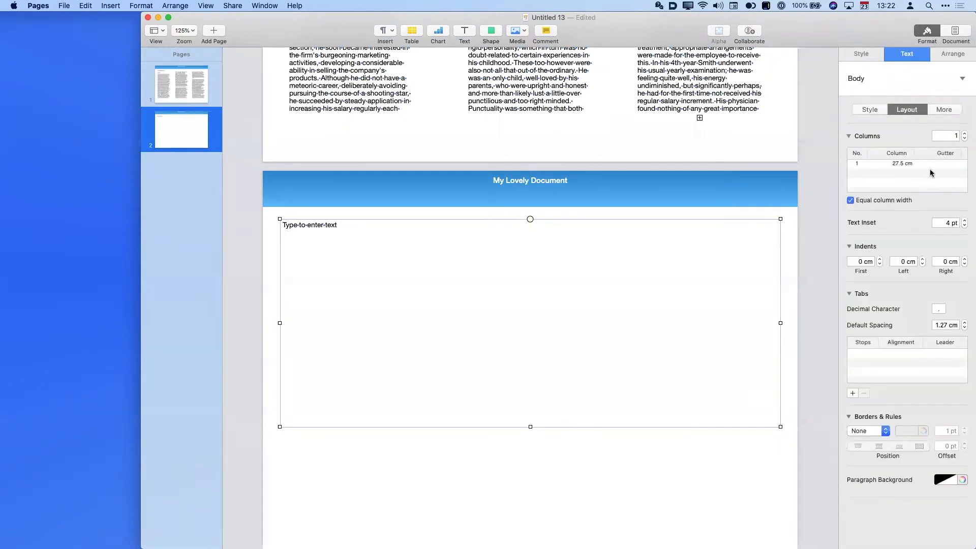
{"action": "left_click", "coordinate": [965, 134]}
{"action": "left_click", "coordinate": [964, 134]}
{"action": "left_click", "coordinate": [209, 5]}
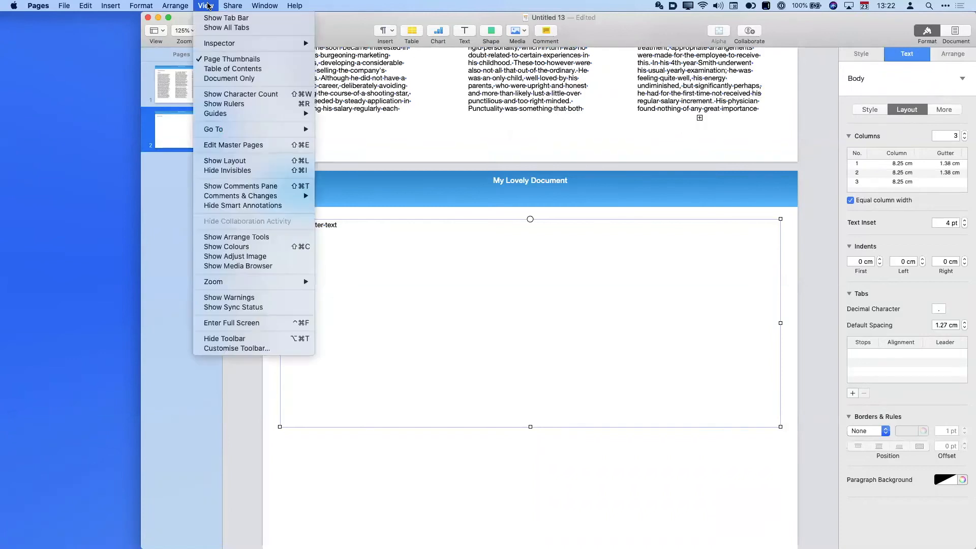
{"action": "left_click", "coordinate": [228, 160]}
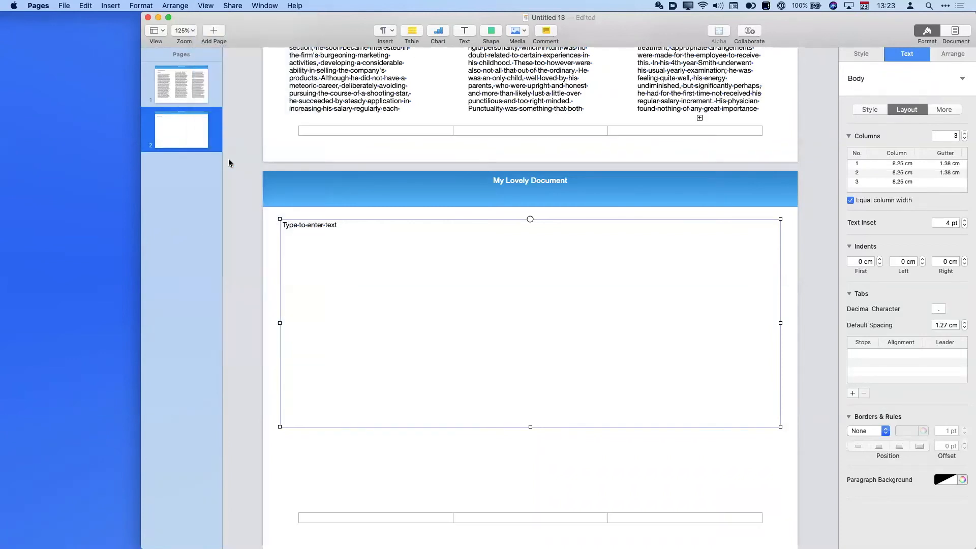
- Link the three-column text box on page 2 to the Chapter 1 text thread from page 1
{"action": "left_click", "coordinate": [400, 314]}
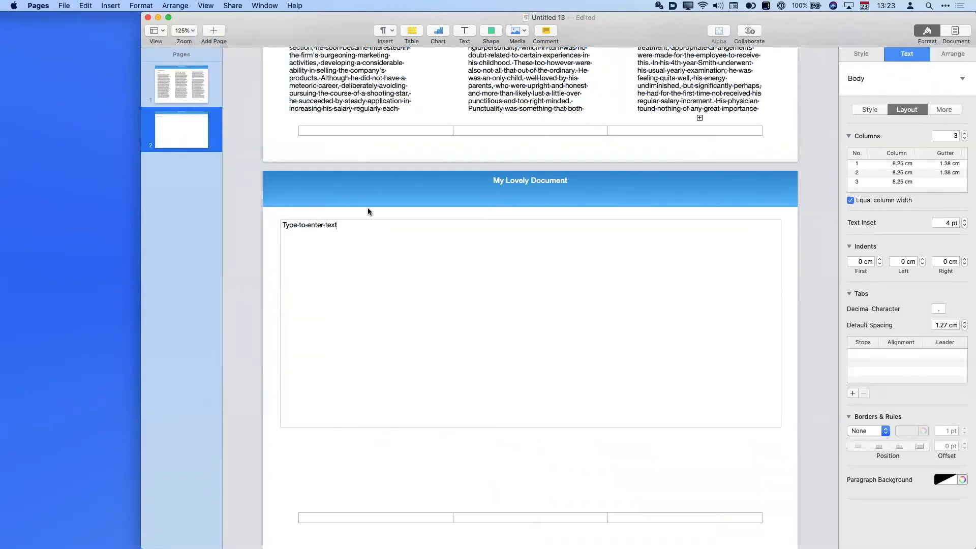
{"action": "left_click", "coordinate": [563, 216]}
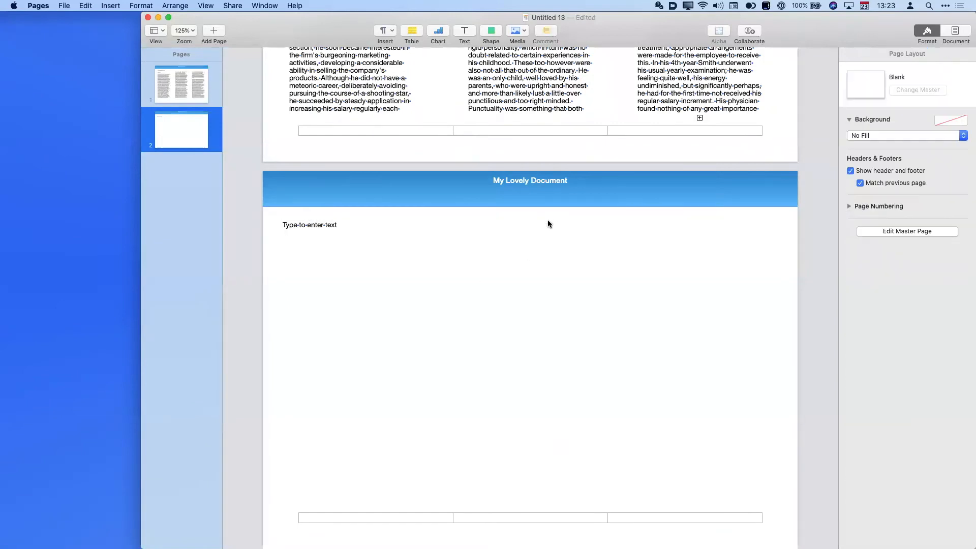
{"action": "left_click", "coordinate": [546, 219]}
{"action": "left_click", "coordinate": [530, 220]}
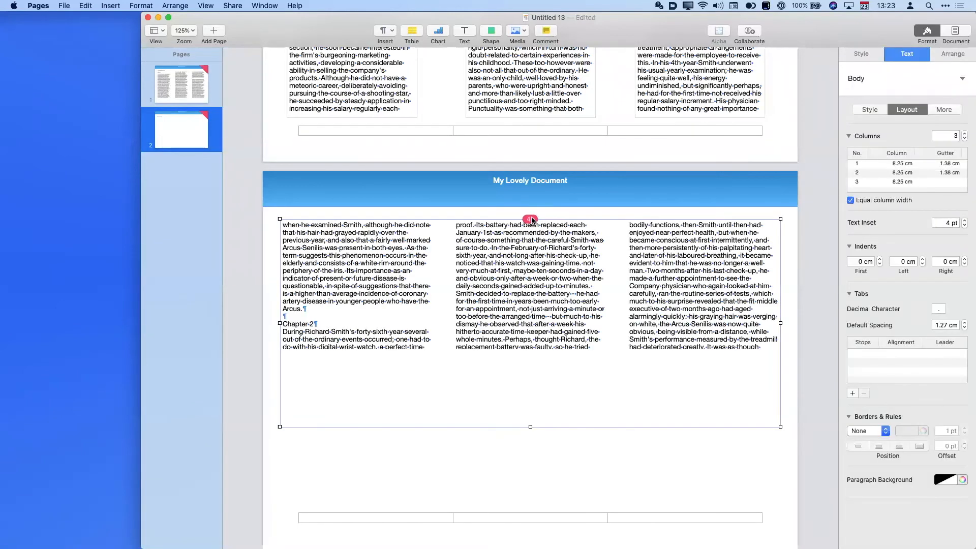
- Check the thread numbering of the linked text boxes across both pages and view the thread options of the page 2 box
{"action": "scroll", "coordinate": [661, 209], "scroll_direction": "up", "scroll_amount": 2}
{"action": "scroll", "coordinate": [660, 209], "scroll_direction": "up", "scroll_amount": 5}
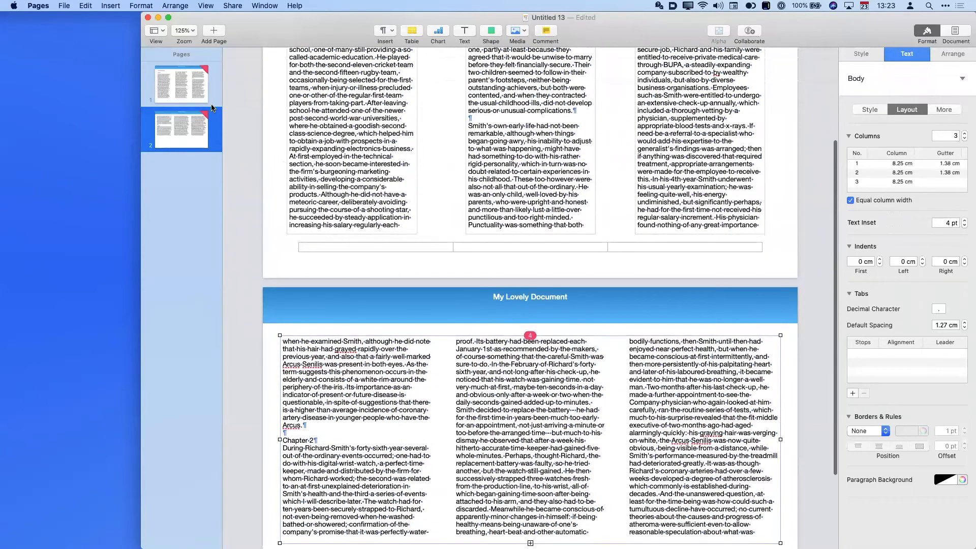
{"action": "scroll", "coordinate": [597, 167], "scroll_direction": "up", "scroll_amount": 5}
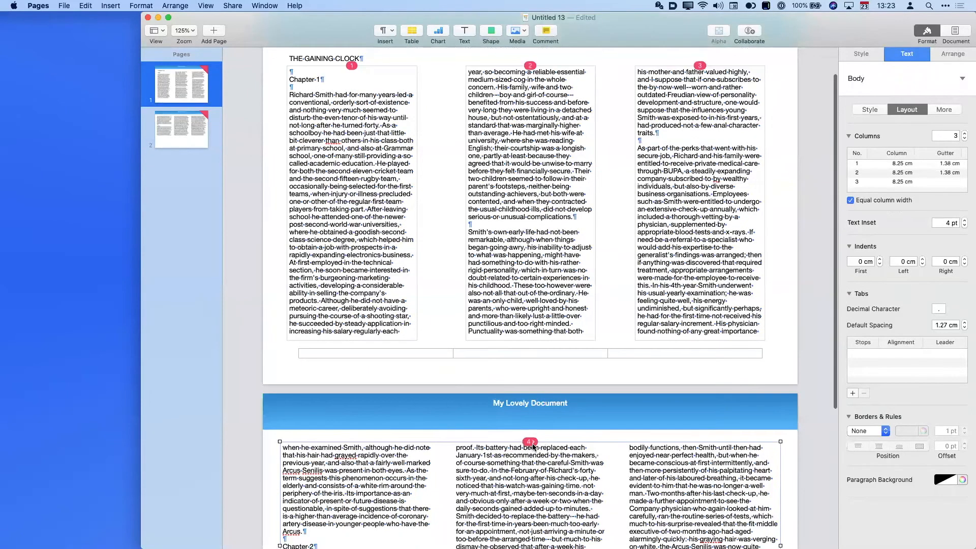
{"action": "left_click", "coordinate": [530, 442]}
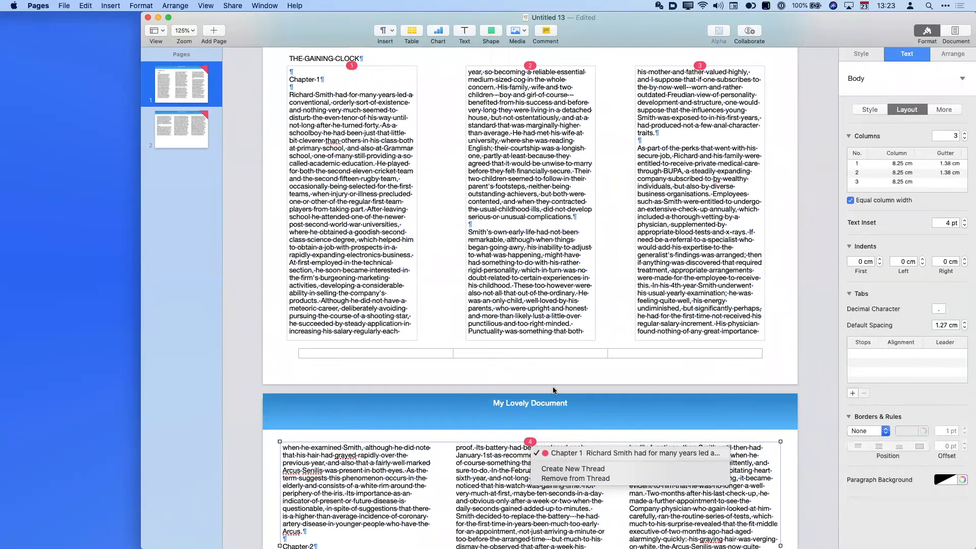
{"action": "left_click", "coordinate": [470, 439]}
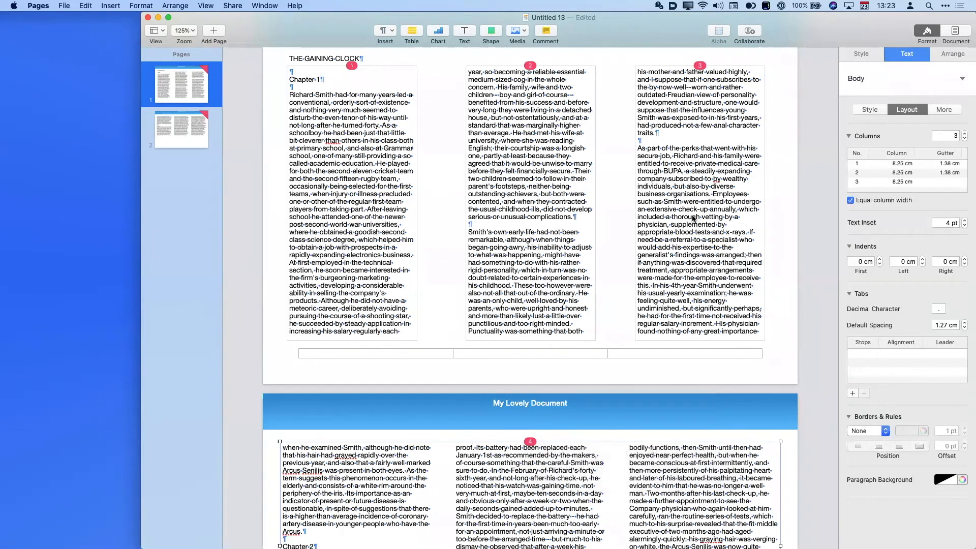
- Insert a run of blank lines inside the word "right-minded" near the end of page 1's second column
{"action": "left_click", "coordinate": [536, 327]}
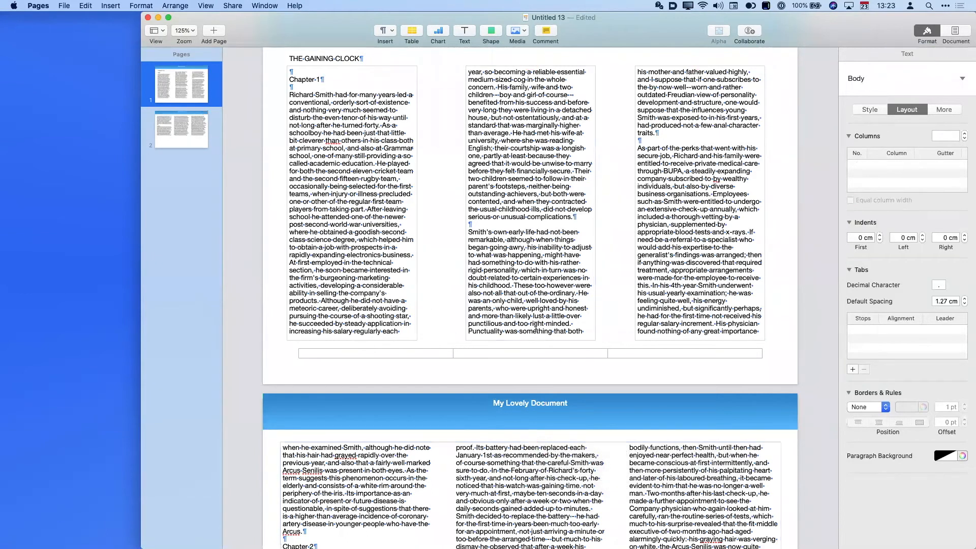
{"action": "key", "text": "Return"}
{"action": "key", "text": "Return"}
{"action": "key", "text": "Return"}
{"action": "key", "text": "Return"}
{"action": "key", "text": "Return"}
{"action": "key", "text": "Return"}
{"action": "key", "text": "Return"}
{"action": "key", "text": "Return"}
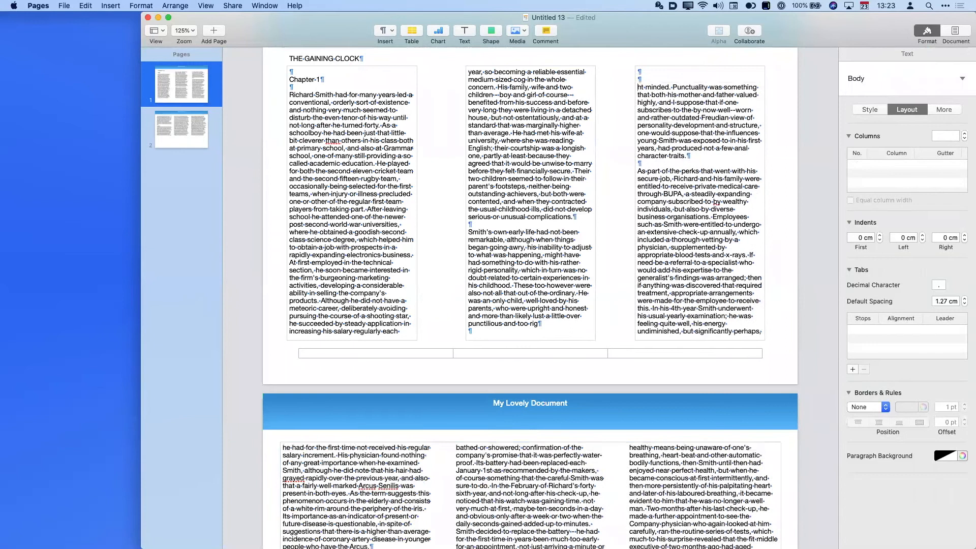
{"action": "key", "text": "Return"}
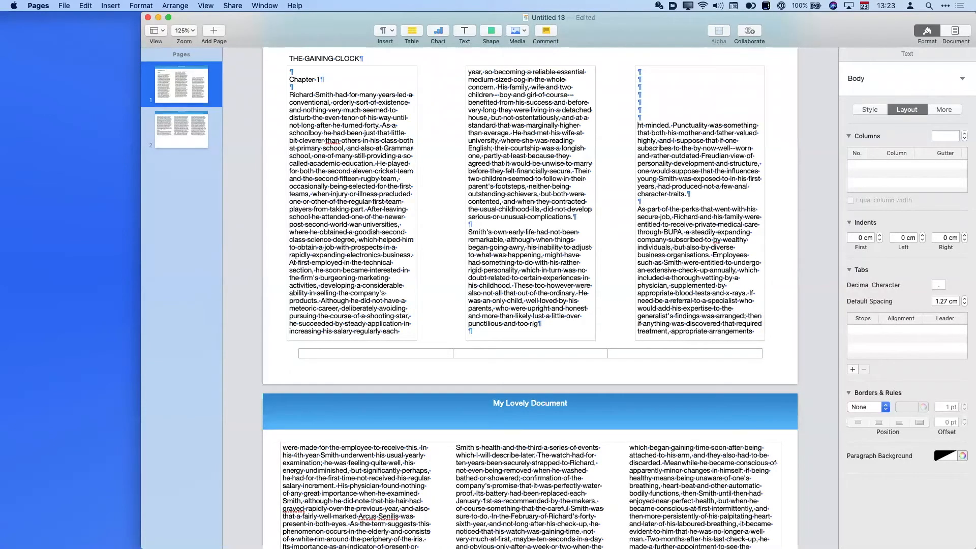
- Undo the blank lines inserted in page 1's second column
{"action": "key", "text": "super+z"}
{"action": "key", "text": "super+z"}
{"action": "key", "text": "super+shift+z"}
- Bring page 2 into view and narrow the document window to uncover the files on the desktop
{"action": "scroll", "coordinate": [471, 375], "scroll_direction": "down", "scroll_amount": 2}
{"action": "scroll", "coordinate": [804, 486], "scroll_direction": "down", "scroll_amount": 5}
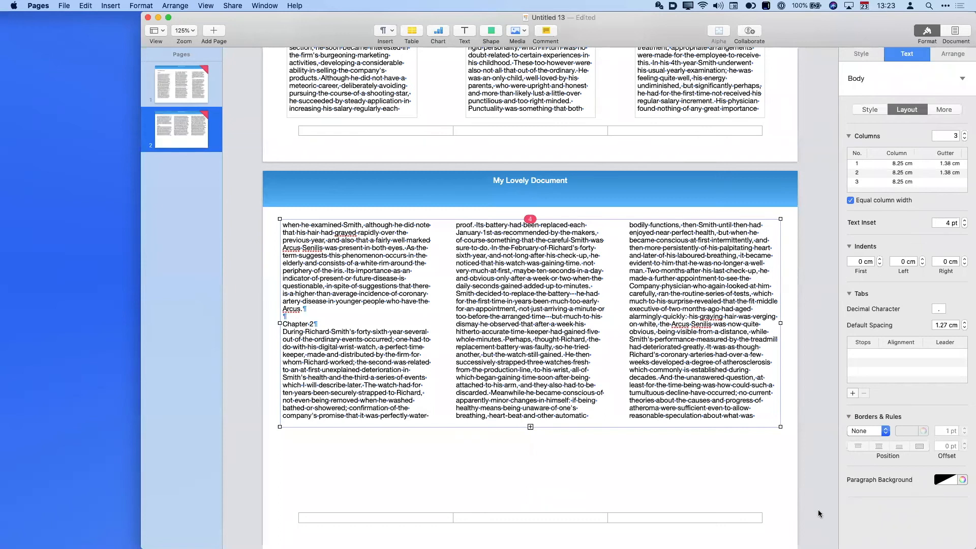
{"action": "mouse_move", "coordinate": [971, 189]}
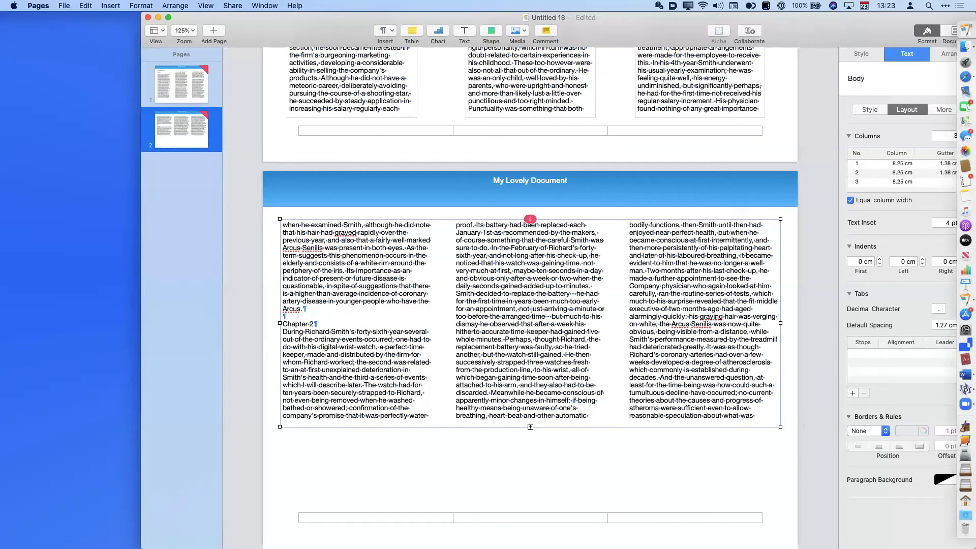
{"action": "left_click_drag", "start_coordinate": [975, 356], "coordinate": [904, 359]}
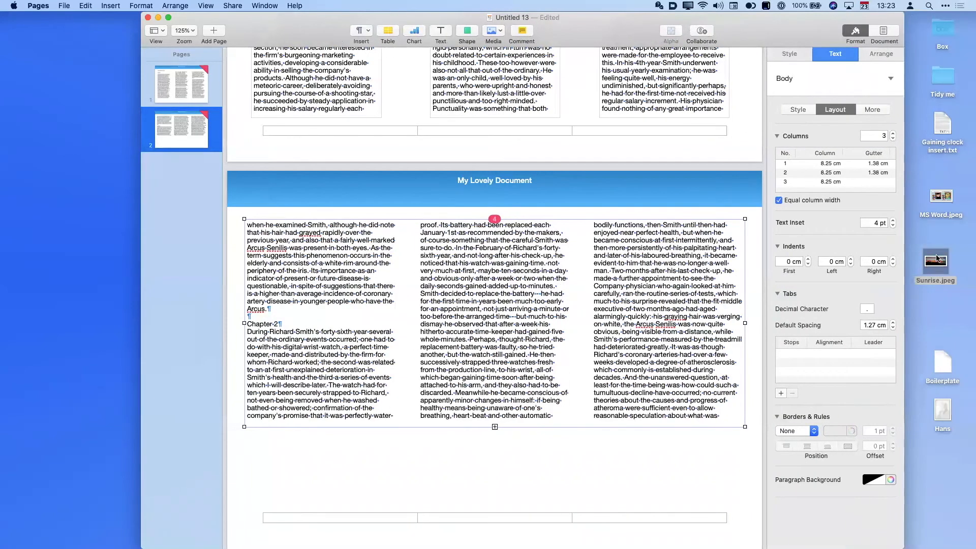
- Place Sunrise.jpeg from the desktop on page 2, shrink it and move it over the lower right of the text
{"action": "left_click_drag", "start_coordinate": [933, 262], "coordinate": [536, 452]}
{"action": "left_click_drag", "start_coordinate": [551, 412], "coordinate": [548, 368]}
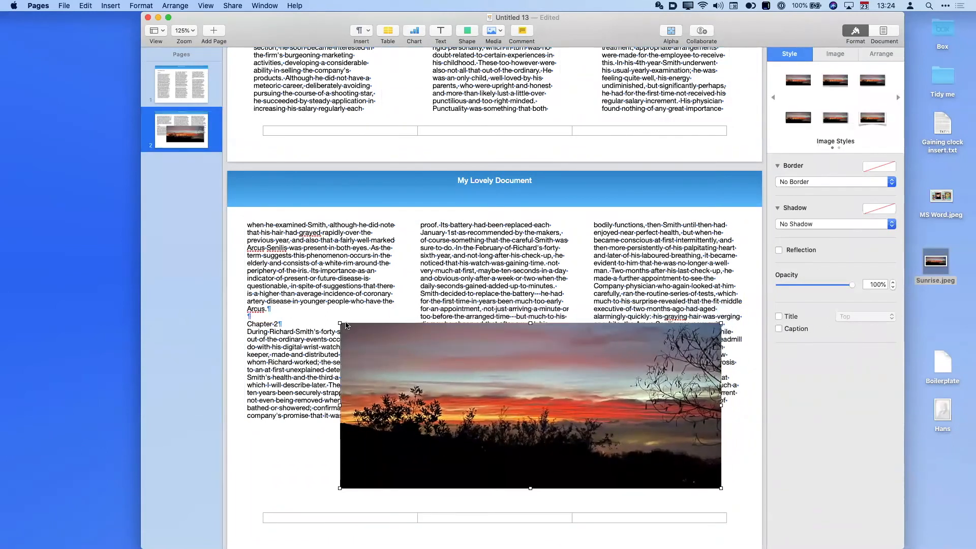
{"action": "left_click_drag", "start_coordinate": [459, 391], "coordinate": [576, 442]}
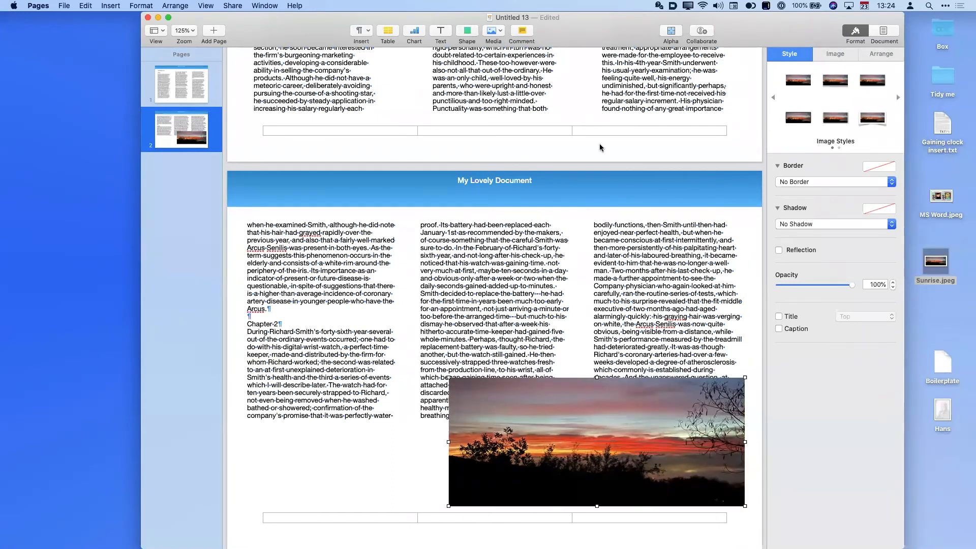
- Add a circle about 7 cm across over the middle of the sunrise image, matching the image's height
{"action": "left_click", "coordinate": [468, 32]}
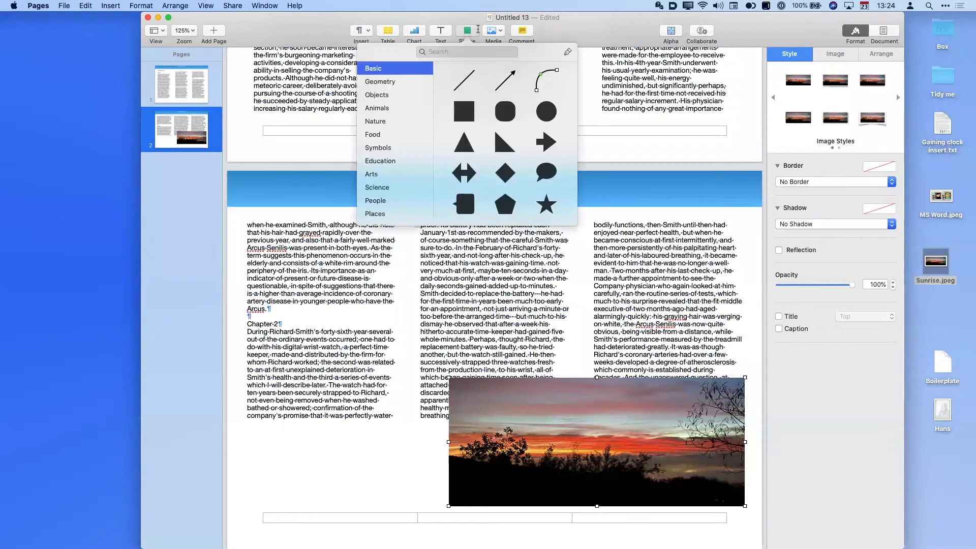
{"action": "left_click", "coordinate": [543, 116]}
{"action": "left_click_drag", "start_coordinate": [466, 379], "coordinate": [542, 434]}
{"action": "left_click_drag", "start_coordinate": [490, 348], "coordinate": [609, 413]}
{"action": "left_click_drag", "start_coordinate": [659, 368], "coordinate": [651, 377]}
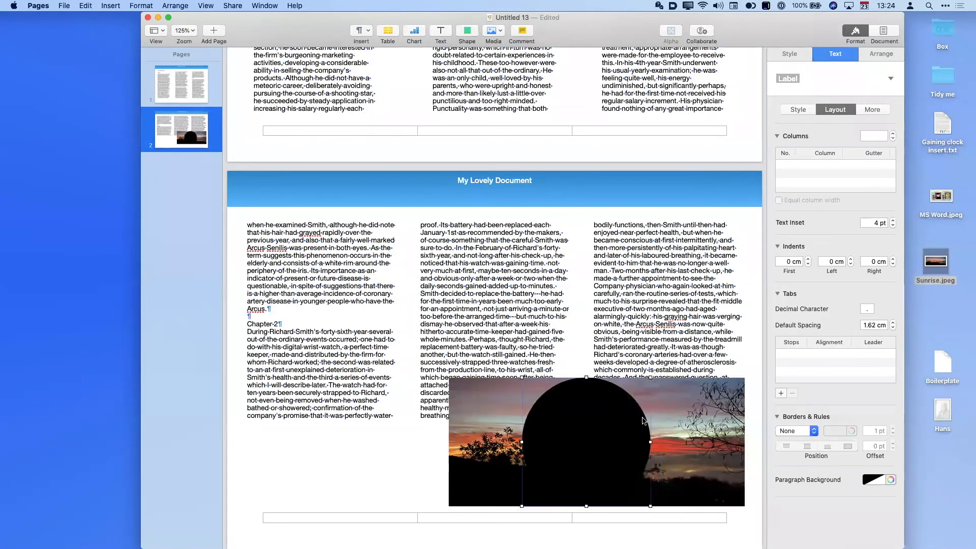
- Mask the sunrise image with the circle shape
{"action": "left_click", "coordinate": [689, 425], "text": "shift"}
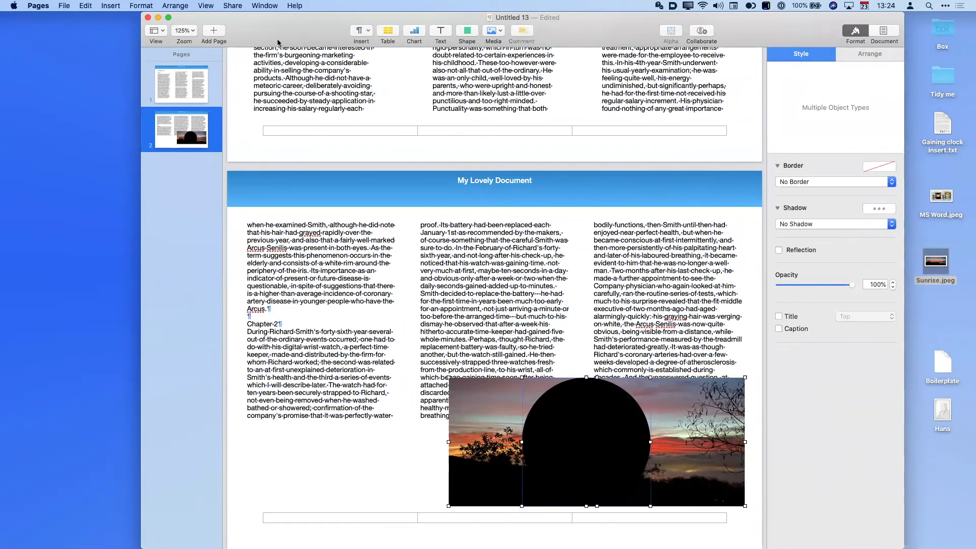
{"action": "left_click", "coordinate": [151, 5]}
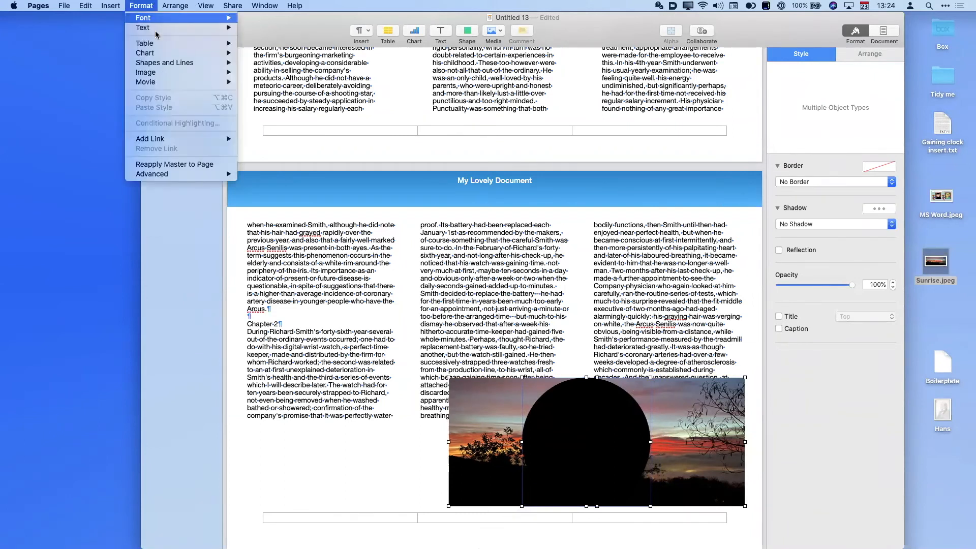
{"action": "mouse_move", "coordinate": [232, 82]}
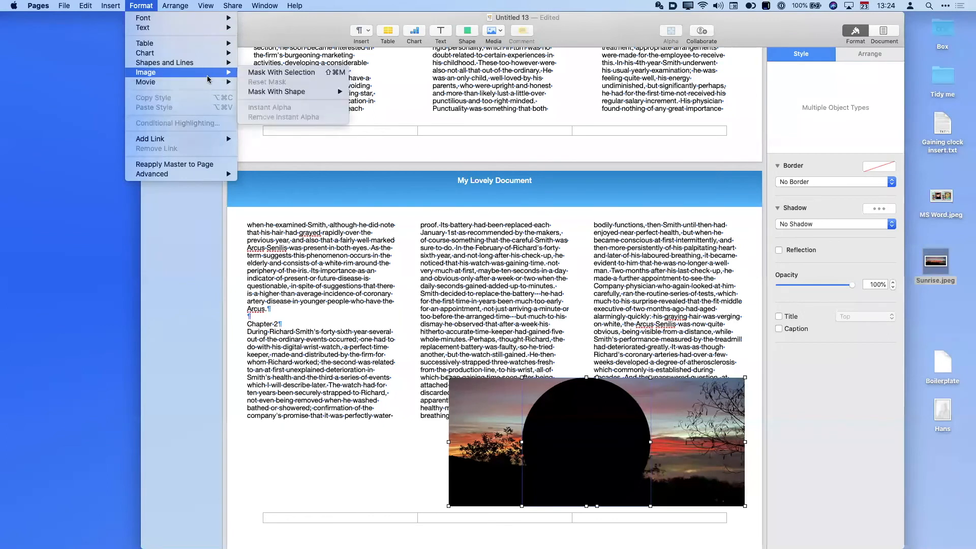
{"action": "left_click", "coordinate": [255, 73]}
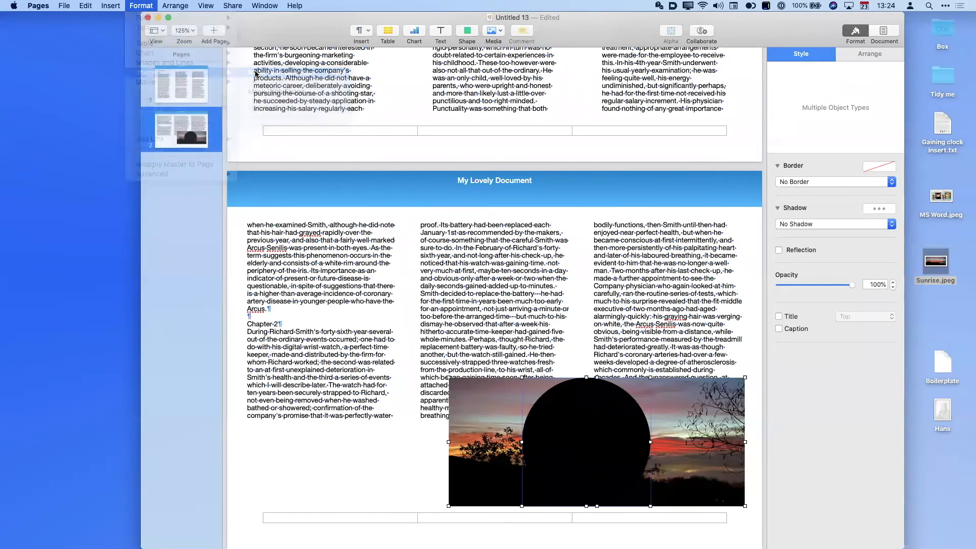
{"action": "left_click", "coordinate": [322, 457]}
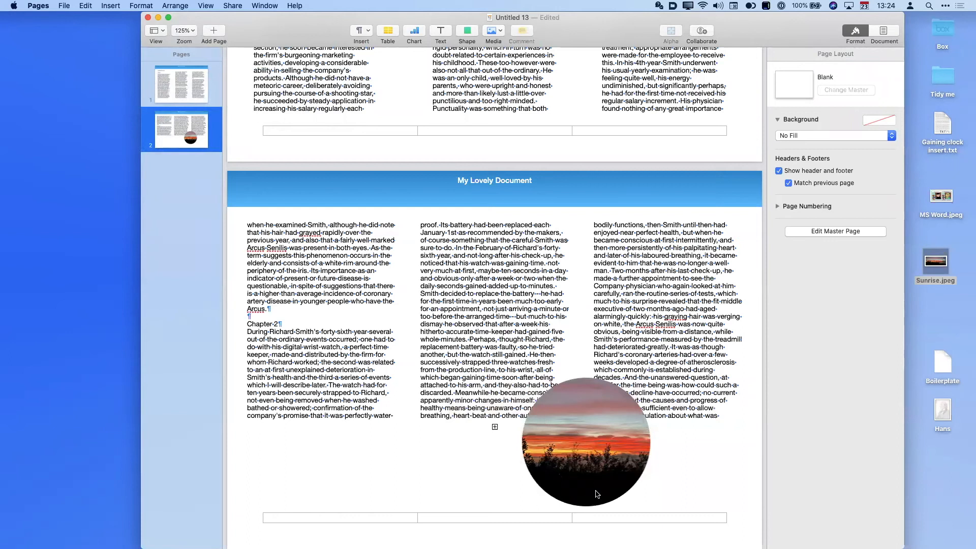
- Enlarge the sunrise picture inside its circular mask
{"action": "double_click", "coordinate": [580, 452]}
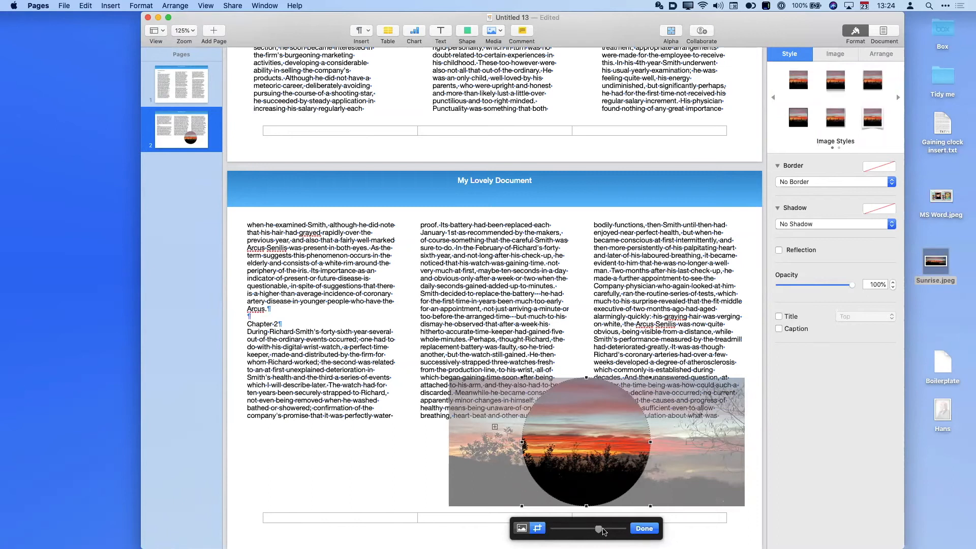
{"action": "mouse_move", "coordinate": [601, 531]}
{"action": "left_mouse_down"}
{"action": "mouse_move", "coordinate": [613, 531]}
{"action": "mouse_move", "coordinate": [585, 531]}
{"action": "mouse_move", "coordinate": [616, 531]}
{"action": "left_mouse_up"}
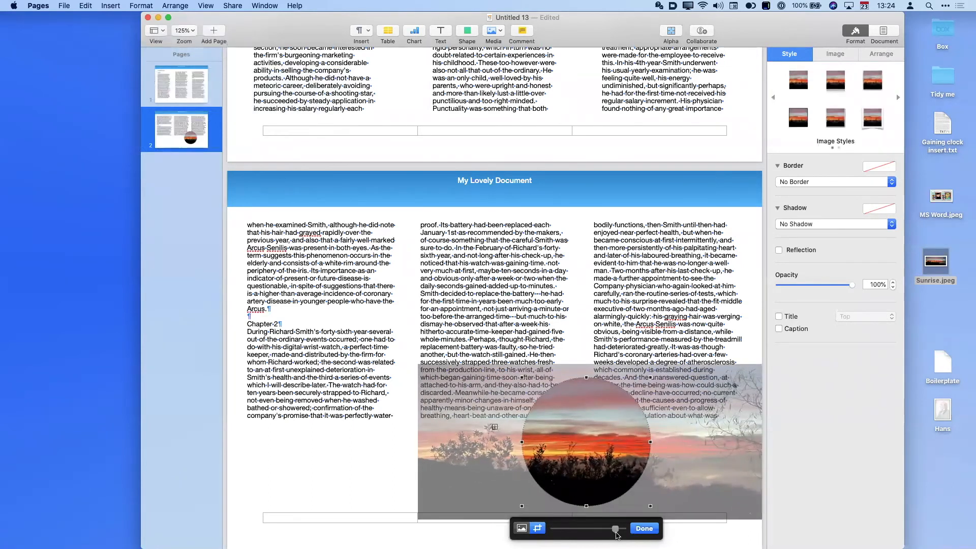
{"action": "left_click", "coordinate": [655, 530]}
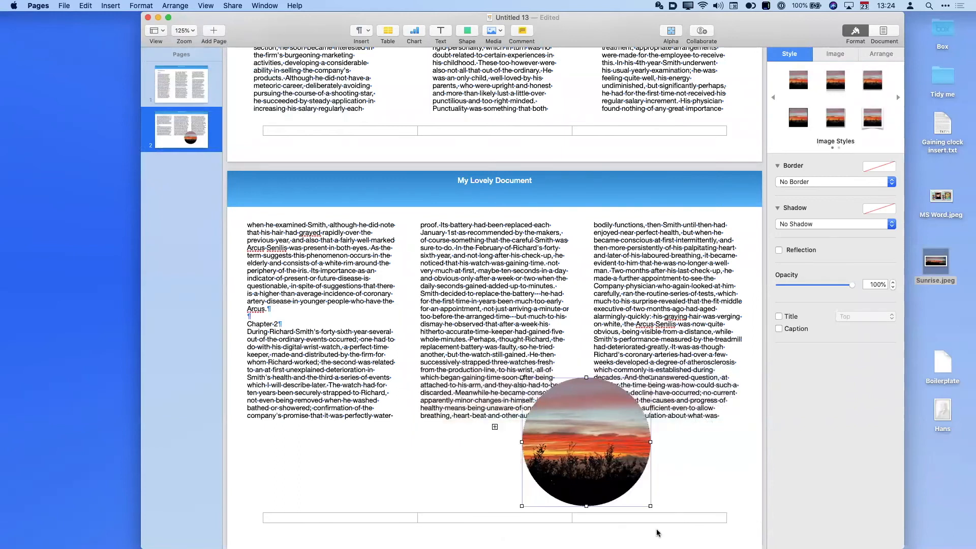
- Set the circular image's text wrap to Around and move it between the first and second columns, at about X 6.2 cm, Y 4.6 cm
{"action": "left_click_drag", "start_coordinate": [596, 428], "coordinate": [584, 308]}
{"action": "left_click", "coordinate": [879, 56]}
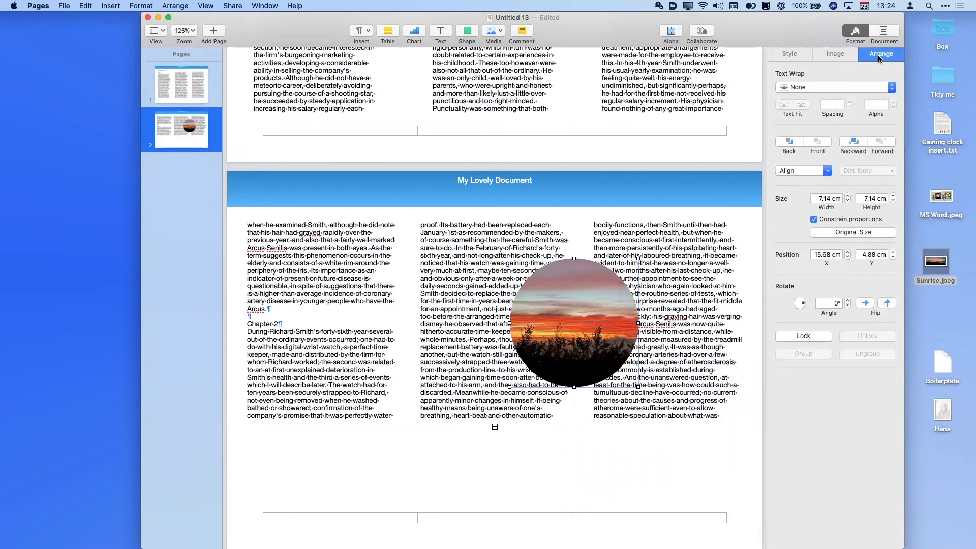
{"action": "left_click", "coordinate": [852, 85]}
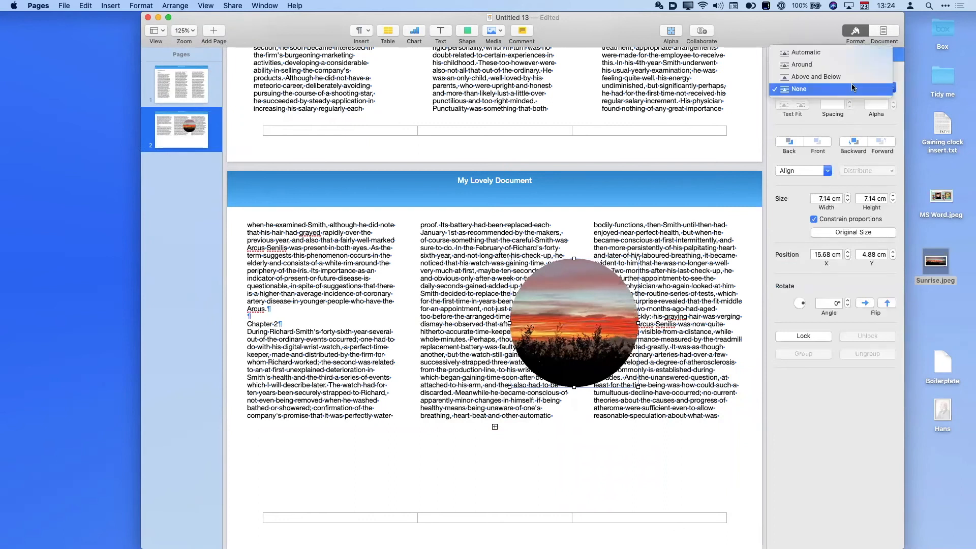
{"action": "left_click", "coordinate": [848, 65]}
{"action": "left_click_drag", "start_coordinate": [609, 321], "coordinate": [429, 317]}
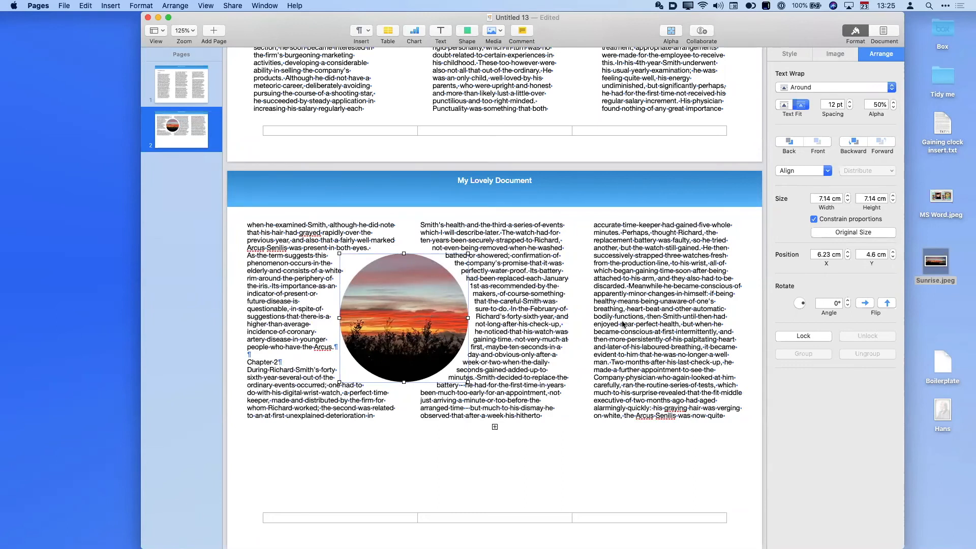
- Add a square shape, stretch it to cover page 2's whole third column, and select the three-column text box
{"action": "left_click", "coordinate": [468, 31]}
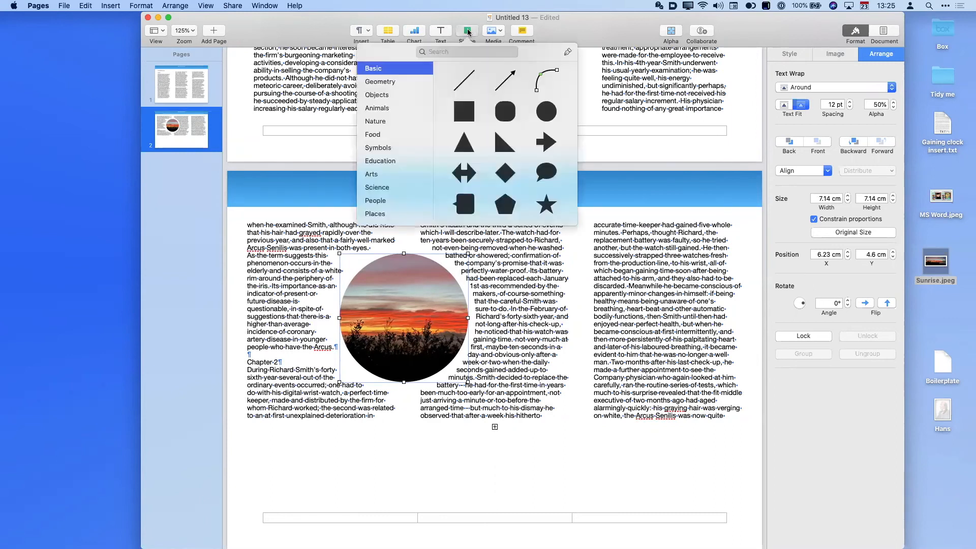
{"action": "left_click", "coordinate": [464, 116]}
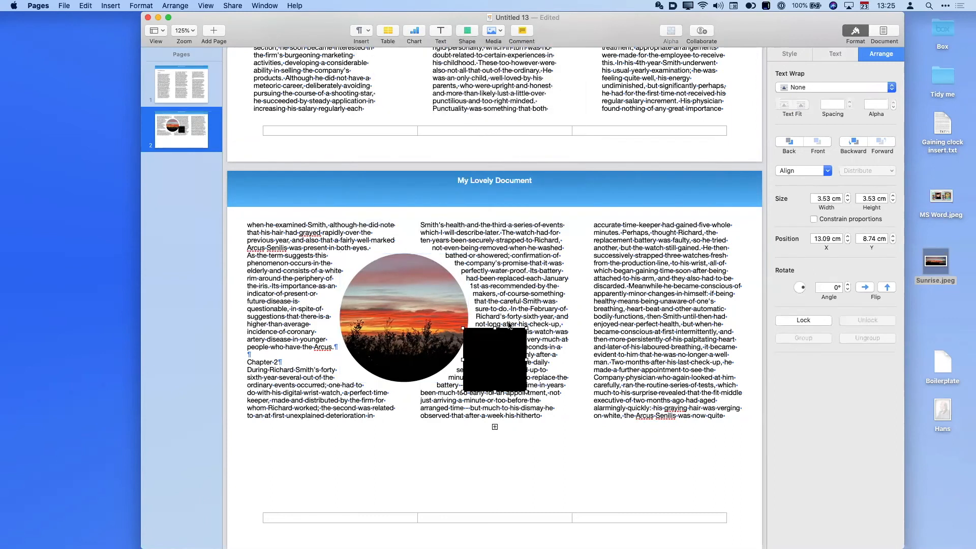
{"action": "left_click_drag", "start_coordinate": [514, 356], "coordinate": [649, 241]}
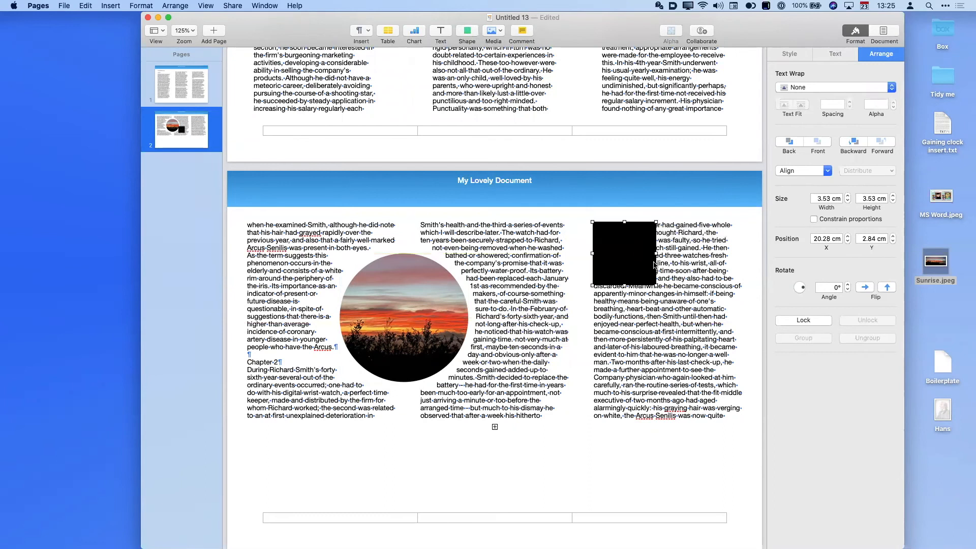
{"action": "left_click_drag", "start_coordinate": [654, 282], "coordinate": [745, 424]}
{"action": "key", "text": "super+a"}
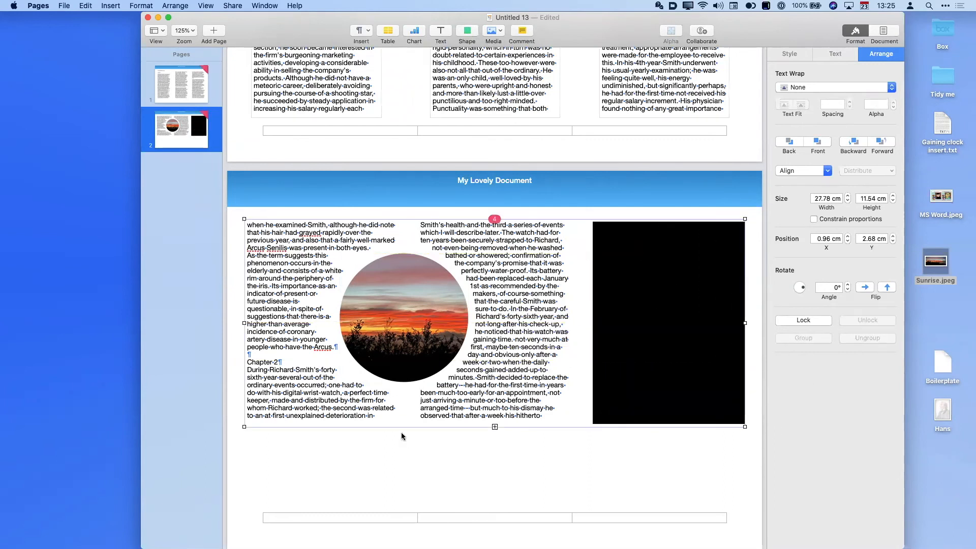
- Extend page 2's three-column text box down to just above the footer and fill the black rectangle with yellow
{"action": "left_click_drag", "start_coordinate": [242, 427], "coordinate": [252, 506]}
{"action": "left_click", "coordinate": [660, 335]}
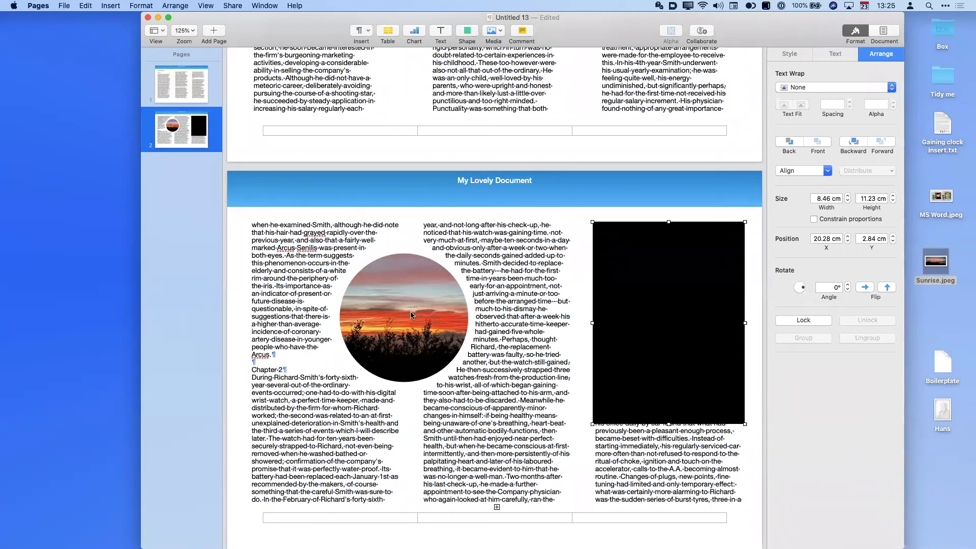
{"action": "double_click", "coordinate": [681, 313]}
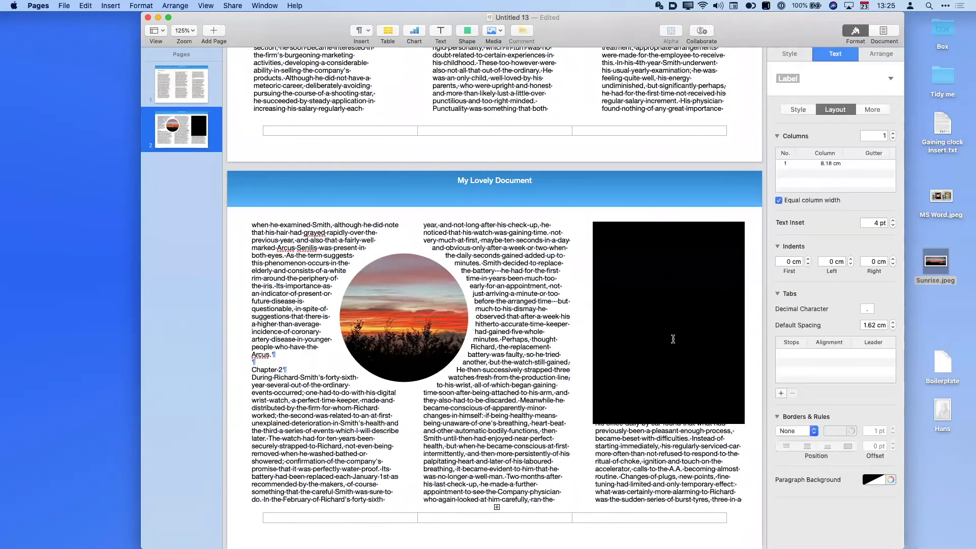
{"action": "left_click", "coordinate": [684, 211]}
{"action": "left_click", "coordinate": [697, 258]}
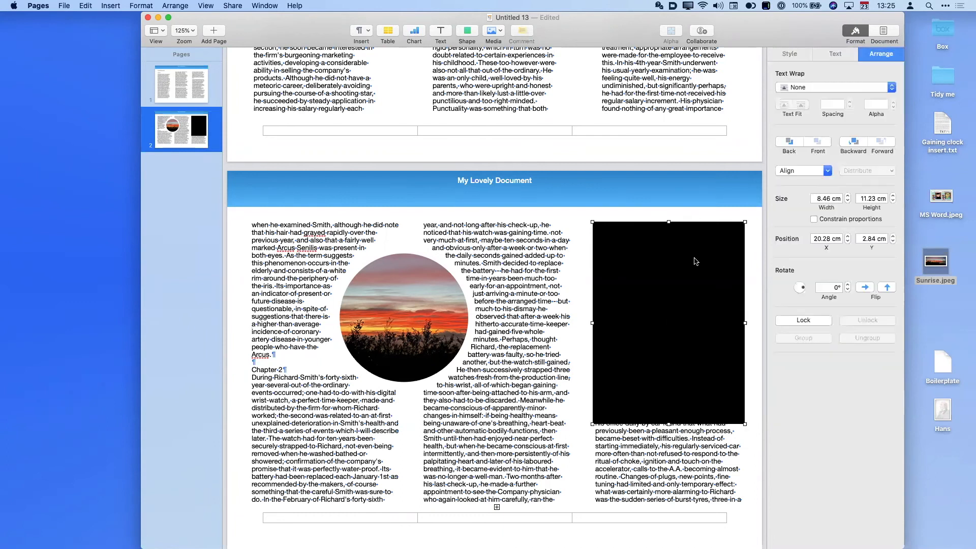
{"action": "left_click", "coordinate": [783, 51]}
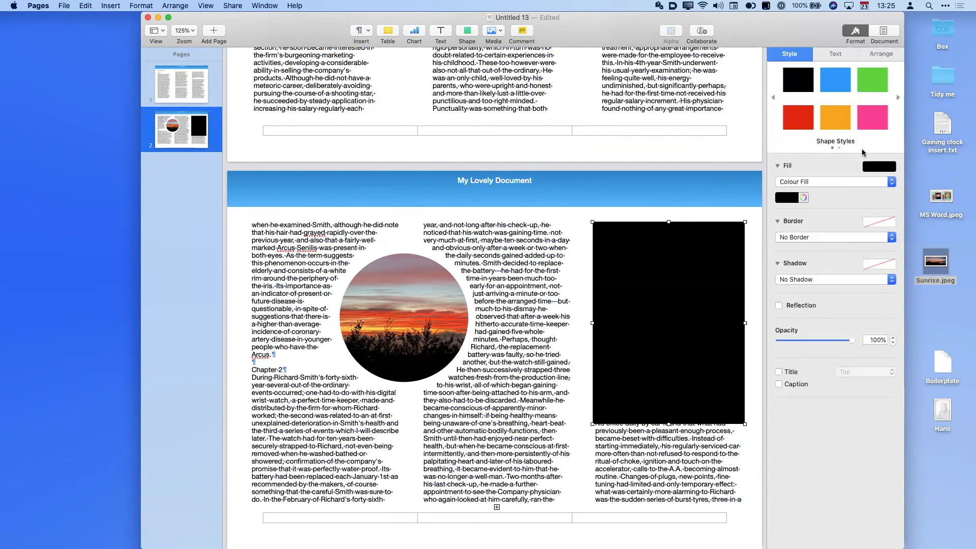
{"action": "left_click", "coordinate": [894, 168]}
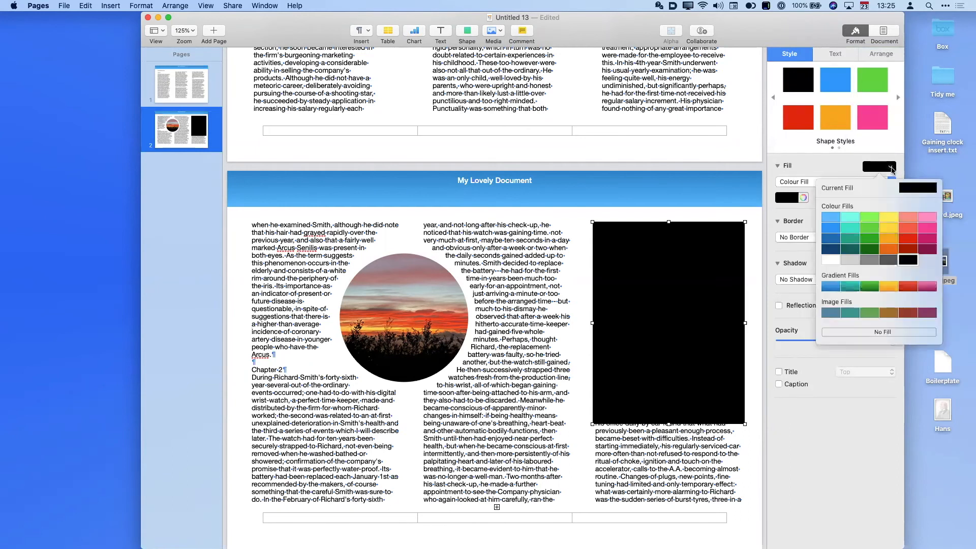
{"action": "left_click", "coordinate": [892, 229]}
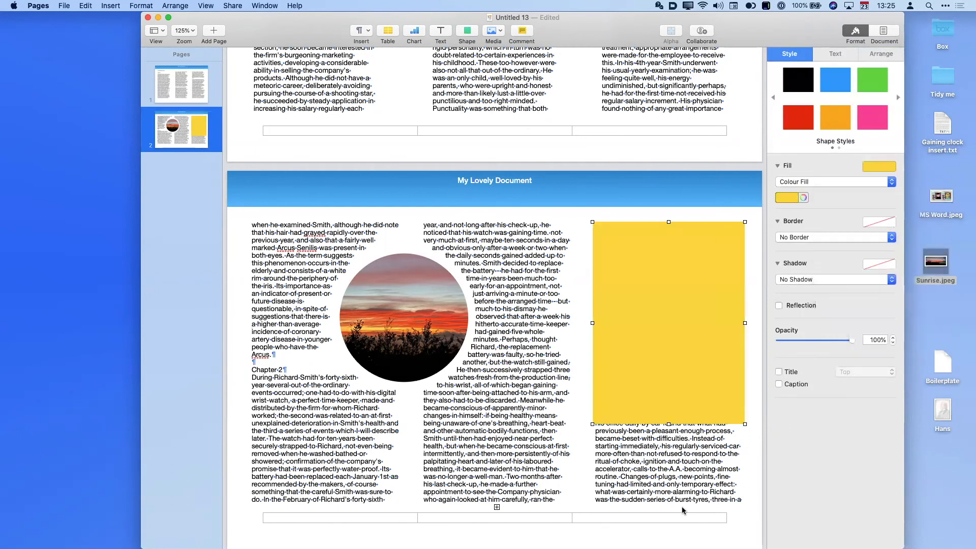
- Switch to BBEdit and copy the first paragraph of the Boilerplate file
{"action": "key", "text": "super+Tab"}
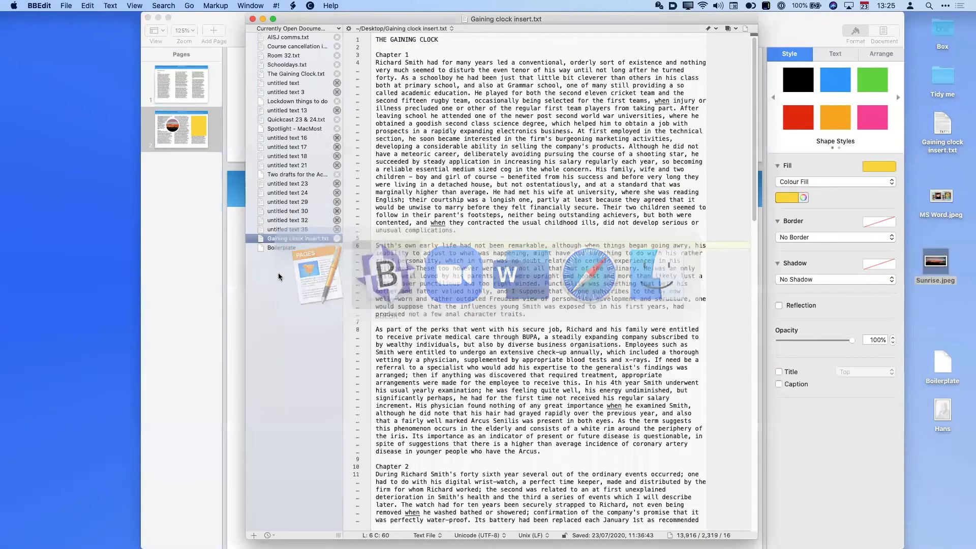
{"action": "left_click", "coordinate": [281, 248]}
{"action": "left_click", "coordinate": [406, 102]}
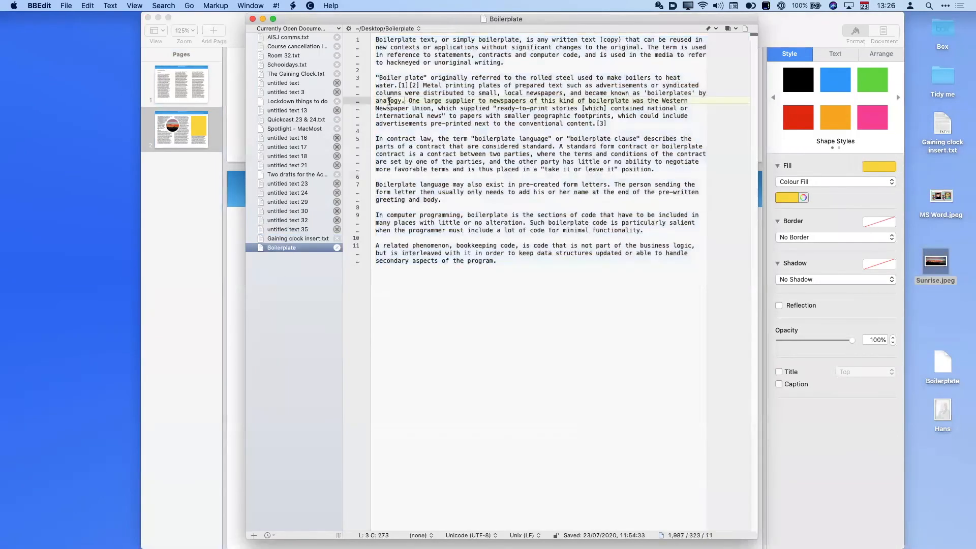
{"action": "left_click_drag", "start_coordinate": [376, 40], "coordinate": [517, 61]}
{"action": "key", "text": "super+c"}
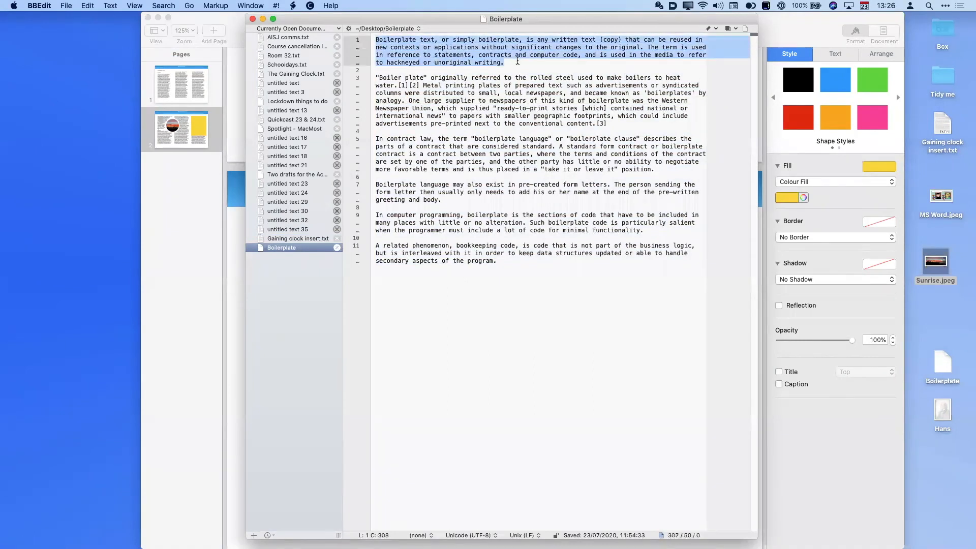
- Switch back to Pages and paste the copied paragraph inside the yellow rectangle
{"action": "key", "text": "super+Tab"}
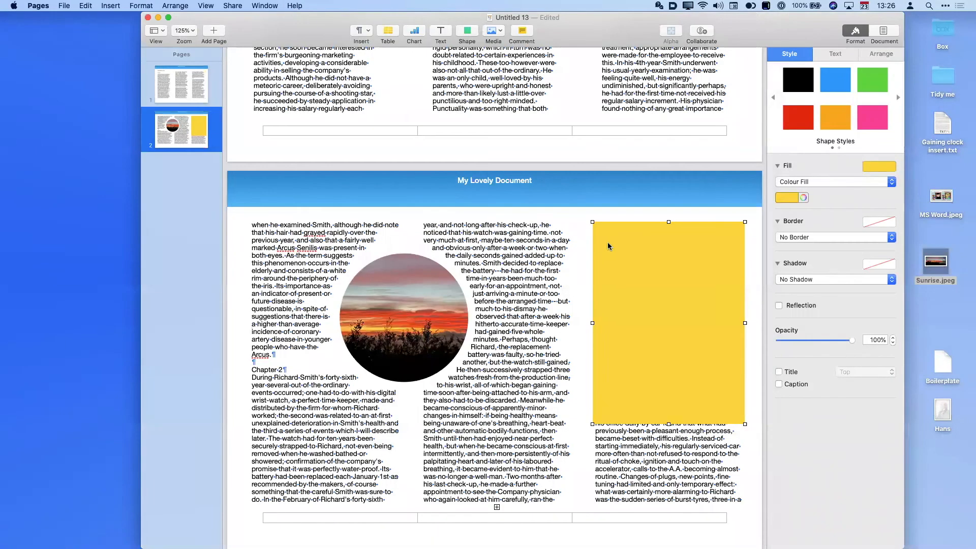
{"action": "double_click", "coordinate": [610, 243]}
{"action": "key", "text": "super+v"}
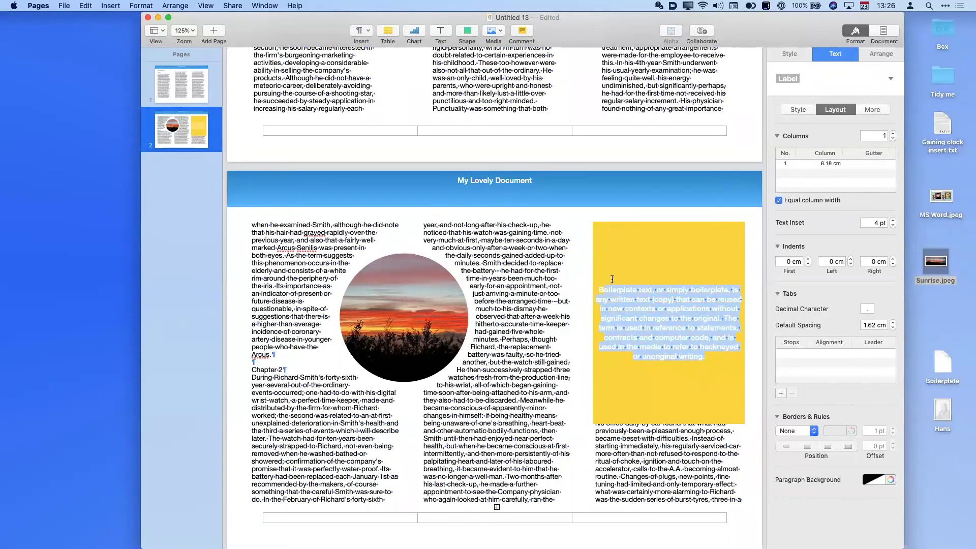
- Change the colour of the text in the yellow rectangle to blue
{"action": "left_click", "coordinate": [794, 53]}
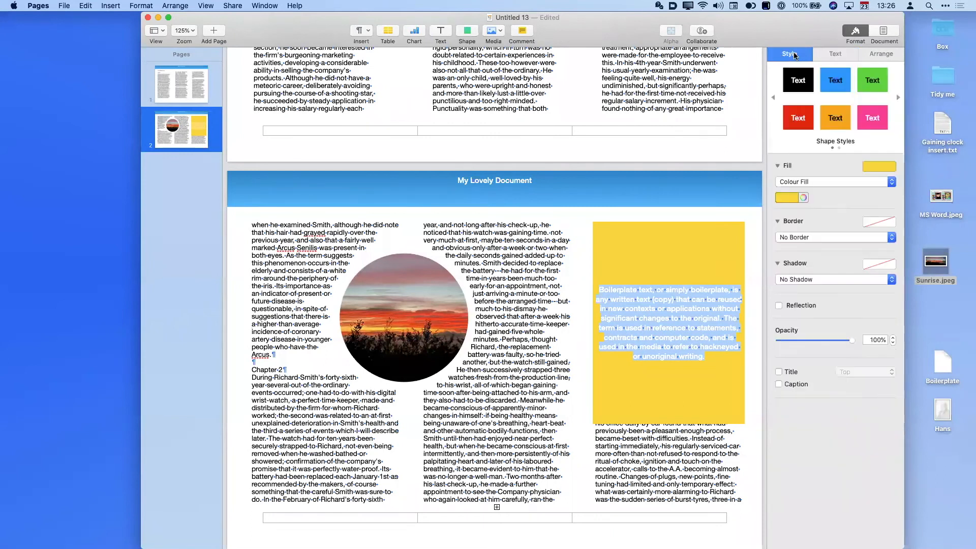
{"action": "left_click", "coordinate": [836, 53]}
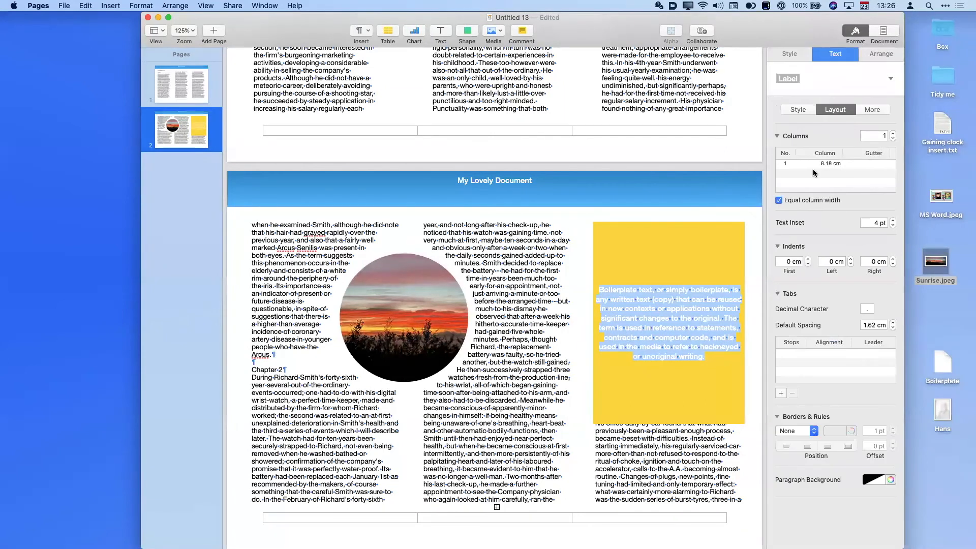
{"action": "left_click", "coordinate": [795, 110]}
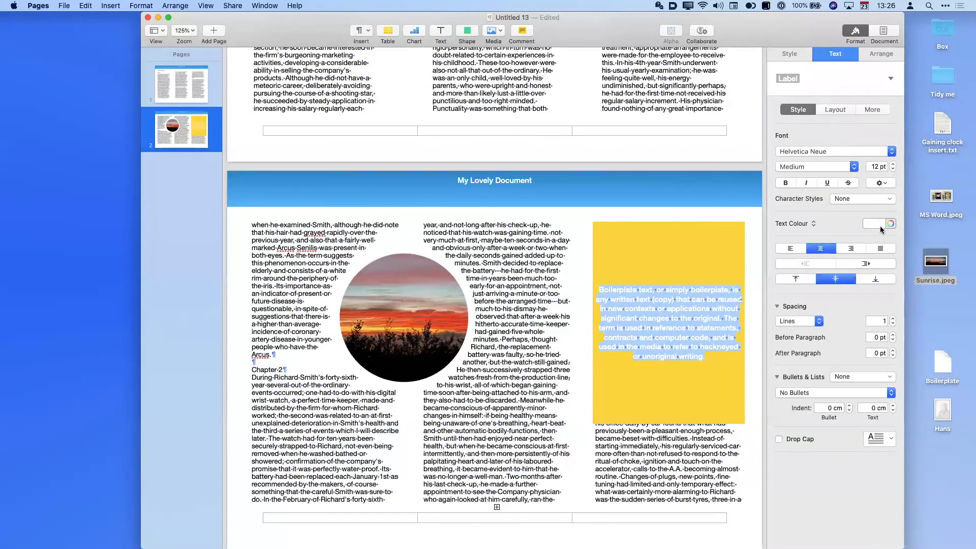
{"action": "left_click", "coordinate": [878, 225]}
{"action": "left_click", "coordinate": [831, 256]}
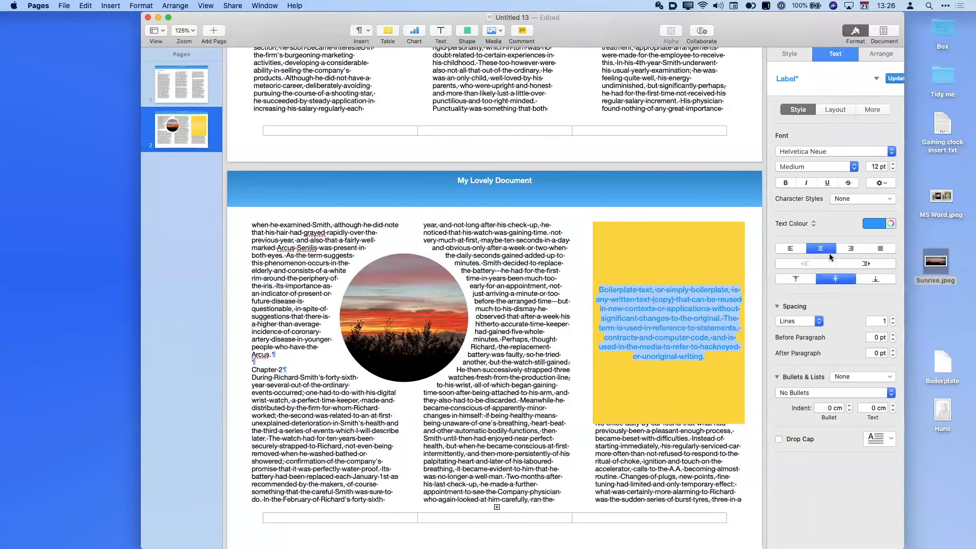
{"action": "left_click", "coordinate": [755, 279]}
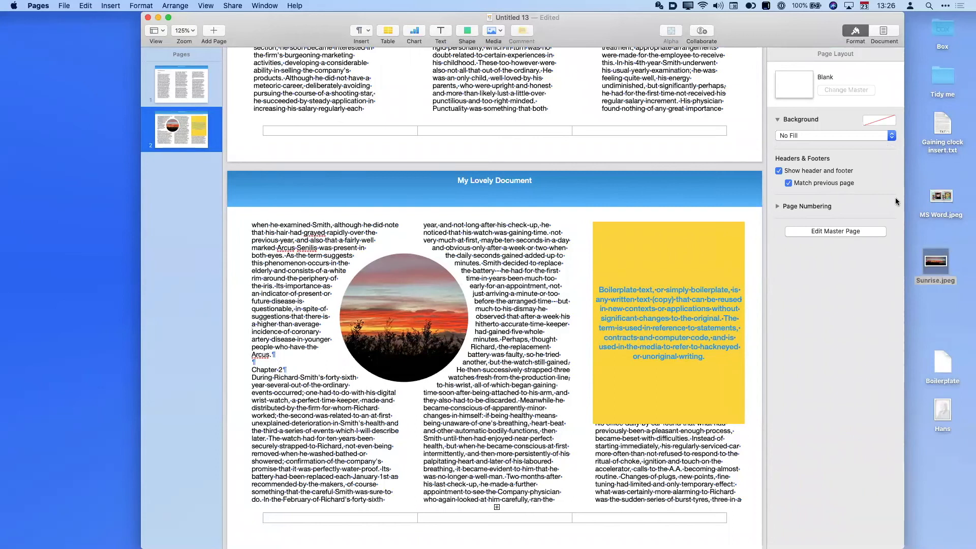
- Open MS Word.jpeg from the desktop in Preview, copy the whole picture and close it
{"action": "double_click", "coordinate": [940, 200]}
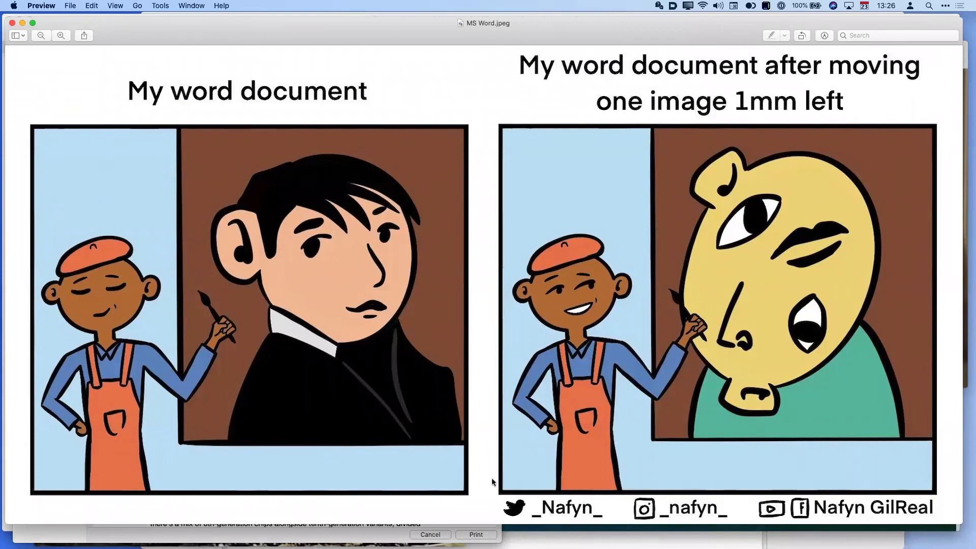
{"action": "key", "text": "super+a"}
{"action": "left_click", "coordinate": [22, 23]}
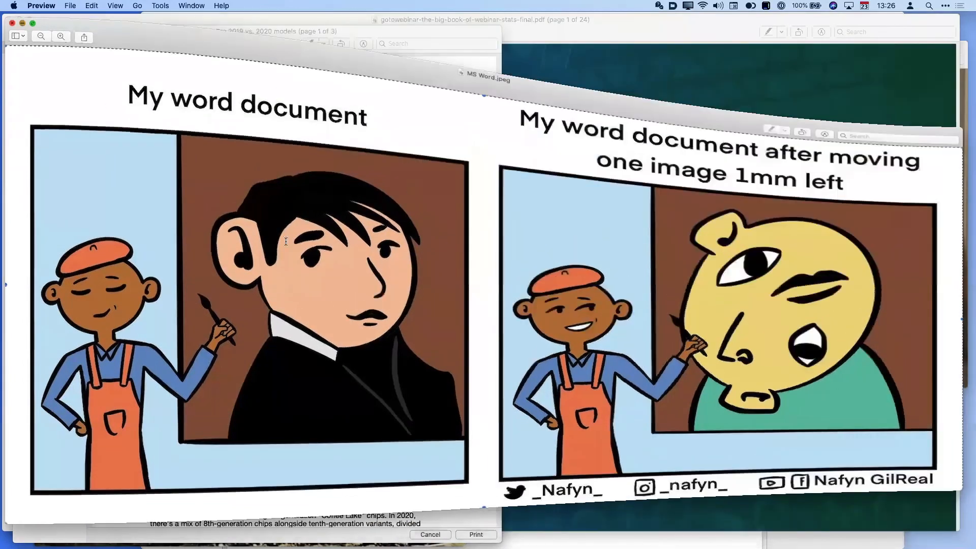
- Return to Pages, move the yellow rectangle up to Y 2.68 cm and paste the copied picture above its text
{"action": "key", "text": "super+Tab"}
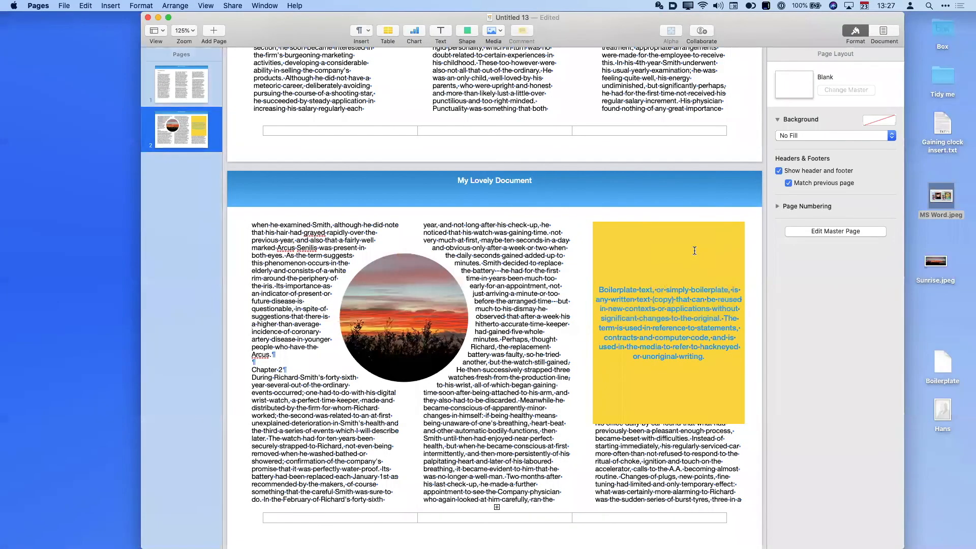
{"action": "left_click", "coordinate": [695, 251]}
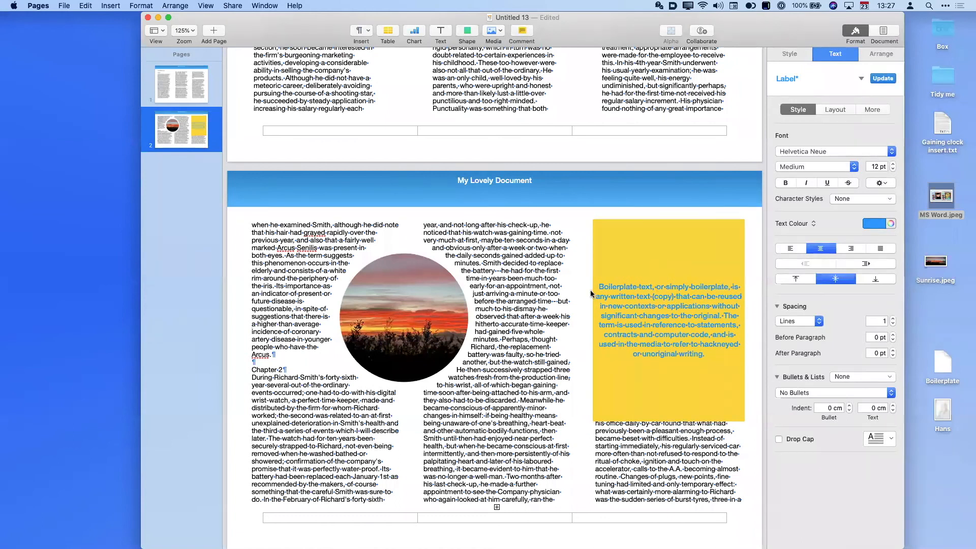
{"action": "key", "text": "super+v"}
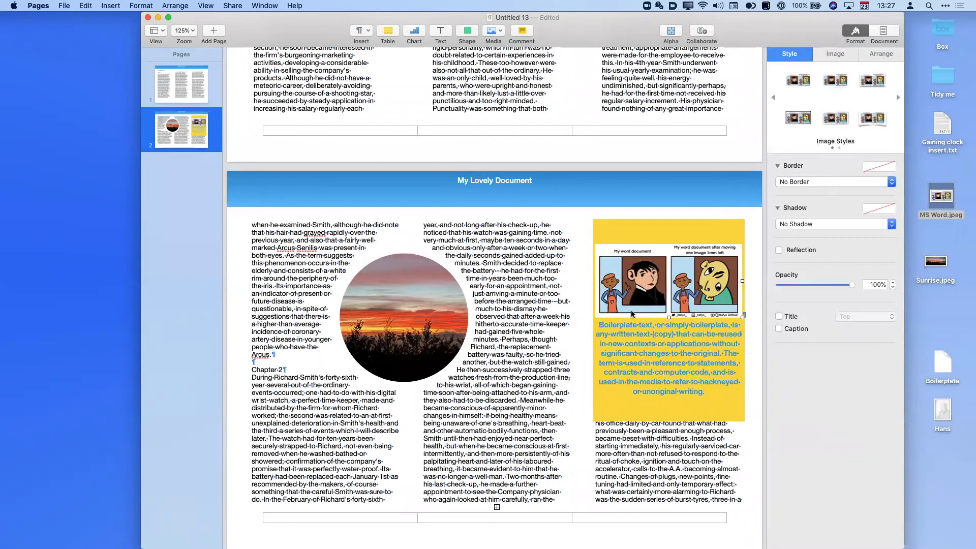
- Insert a blank line between the cartoon and the text in the yellow rectangle, and give the cartoon a drop shadow
{"action": "left_click", "coordinate": [597, 327]}
{"action": "key", "text": "Return"}
{"action": "left_click", "coordinate": [634, 283]}
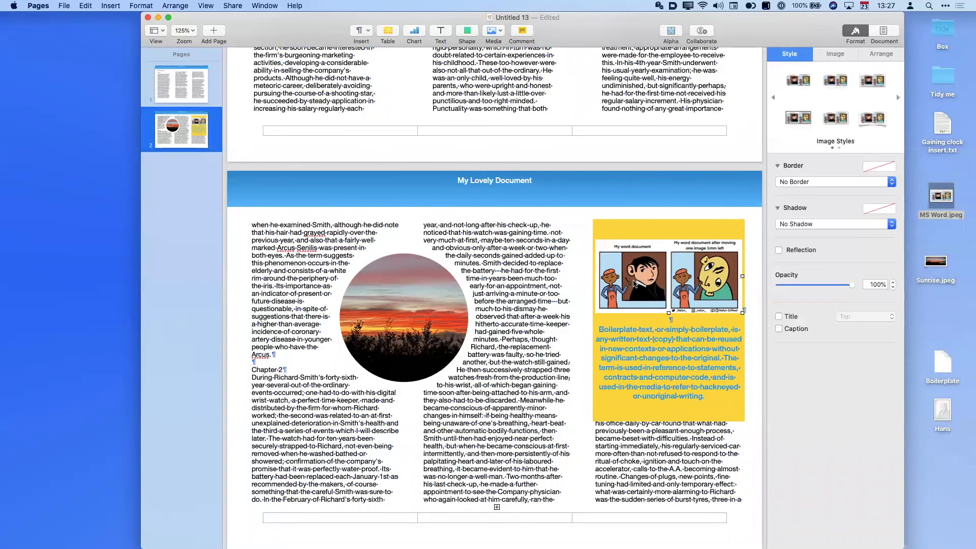
{"action": "left_click", "coordinate": [790, 224]}
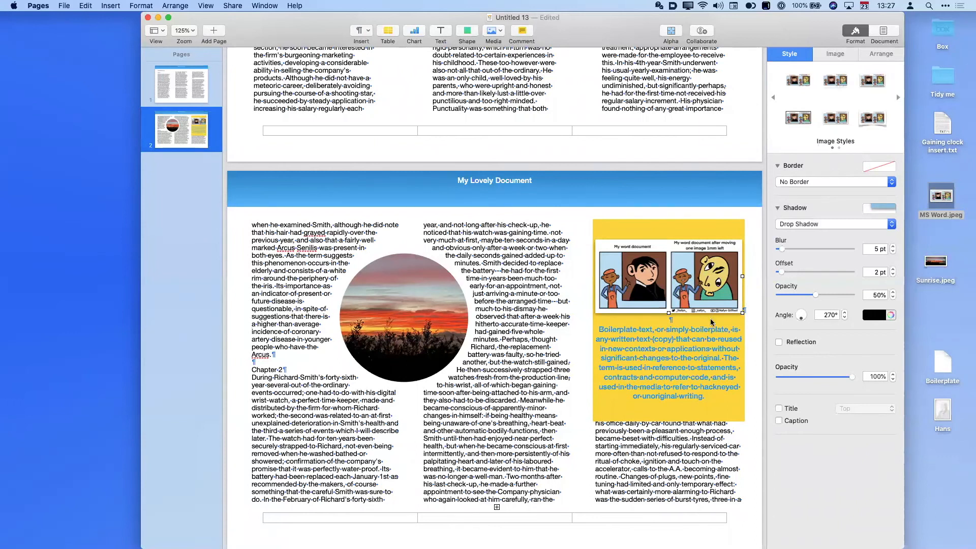
{"action": "left_click", "coordinate": [752, 289]}
- Set the yellow rectangle's text wrap to Above and Below
{"action": "left_click", "coordinate": [674, 237]}
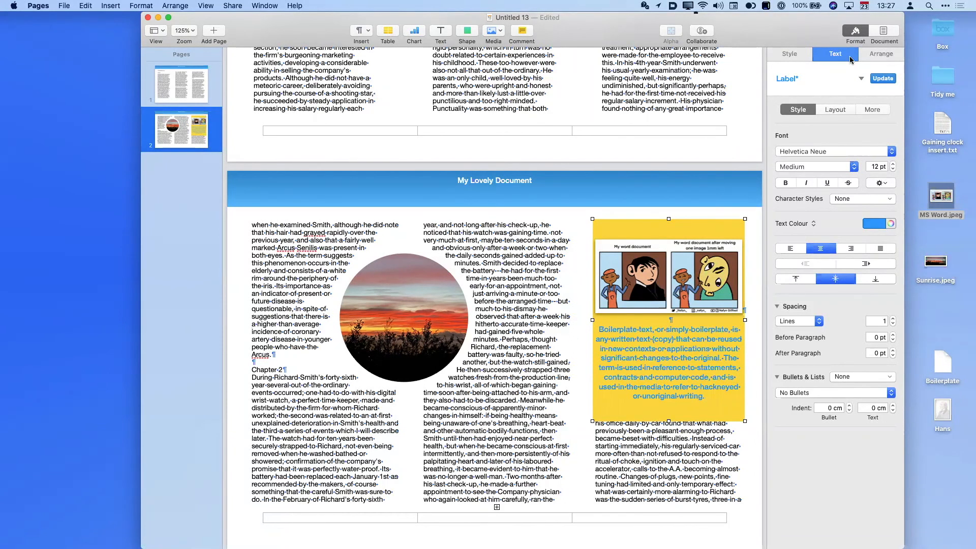
{"action": "left_click", "coordinate": [872, 55]}
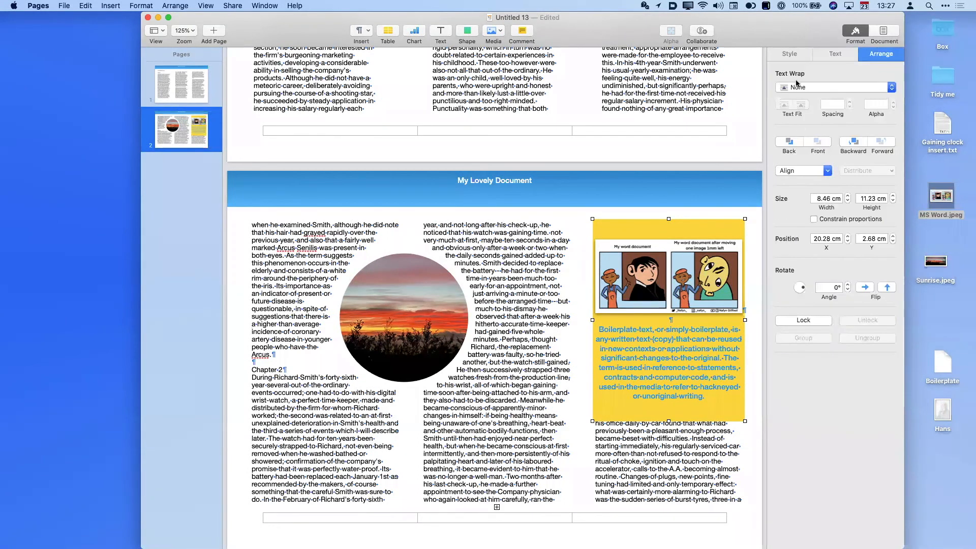
{"action": "left_click", "coordinate": [797, 87]}
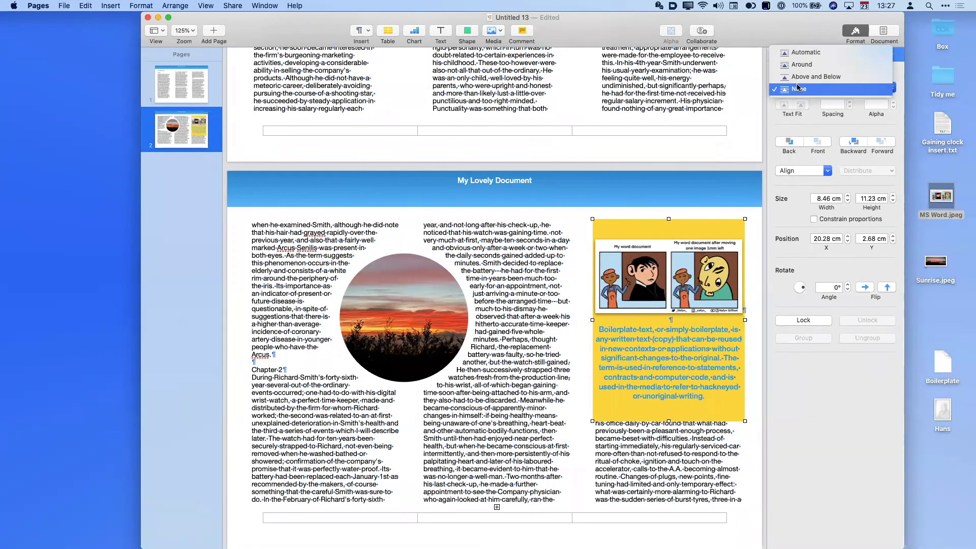
{"action": "left_click", "coordinate": [800, 77]}
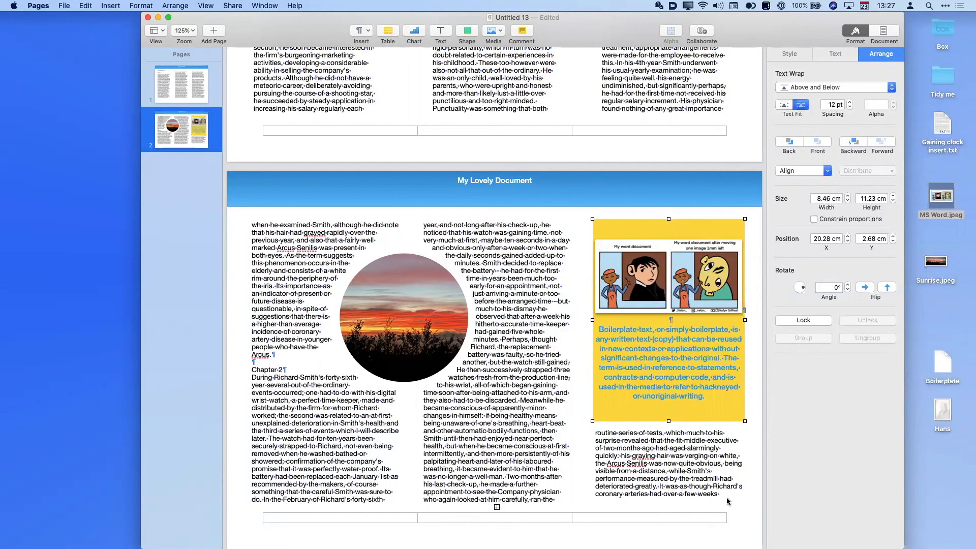
- Add a drop cap to the first paragraph under Chapter 1 on page 1
{"action": "scroll", "coordinate": [620, 438], "scroll_direction": "up", "scroll_amount": 5}
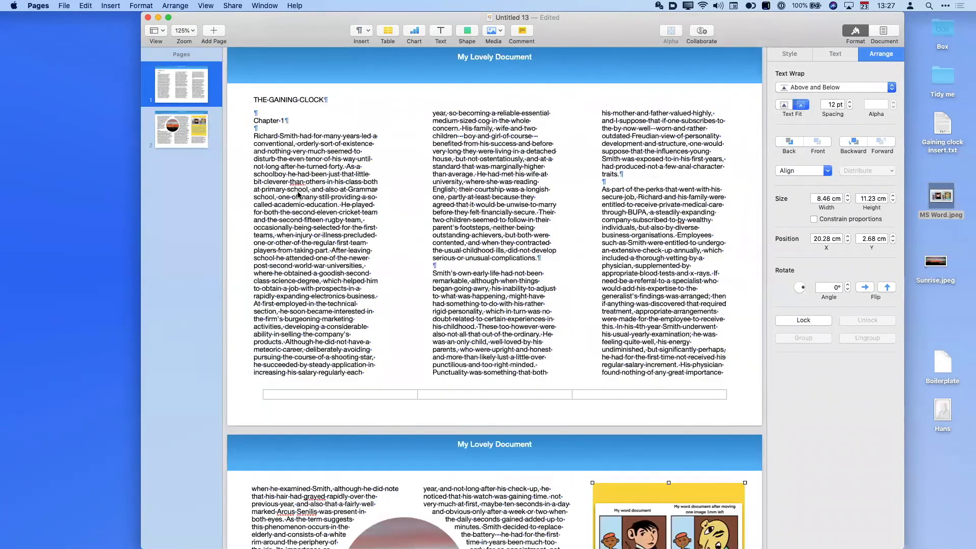
{"action": "left_click", "coordinate": [268, 141]}
{"action": "left_click", "coordinate": [256, 134]}
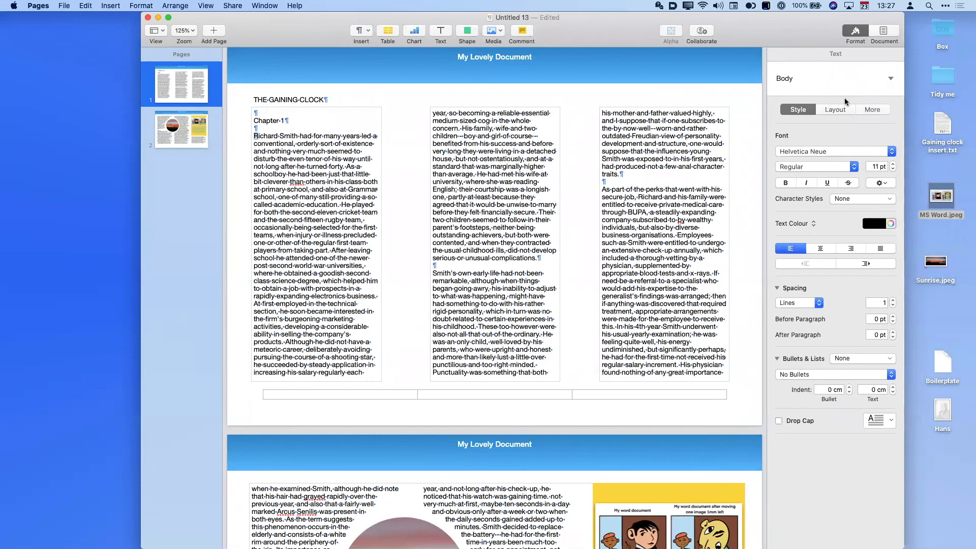
{"action": "left_click", "coordinate": [779, 421]}
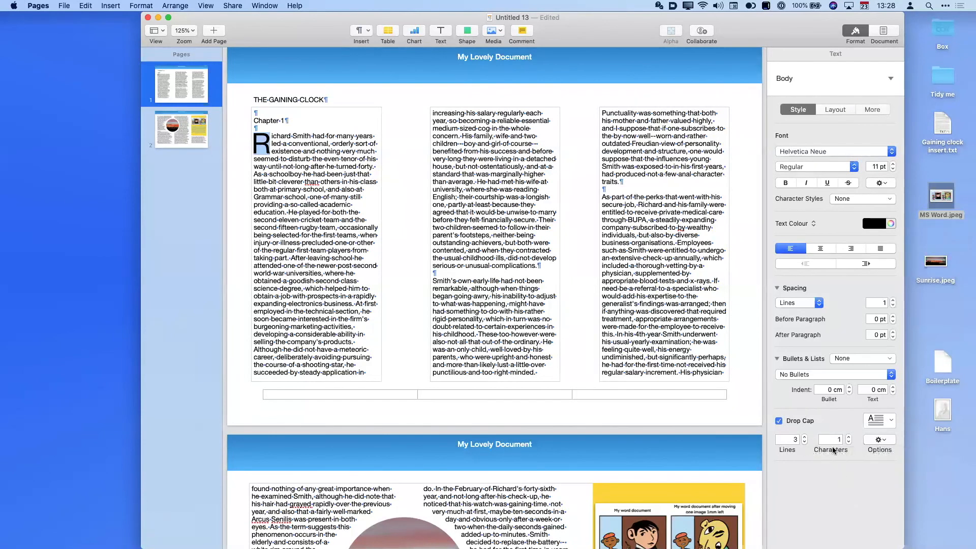
- Set the drop cap's extra spacing to 3 pt
{"action": "left_click", "coordinate": [886, 441]}
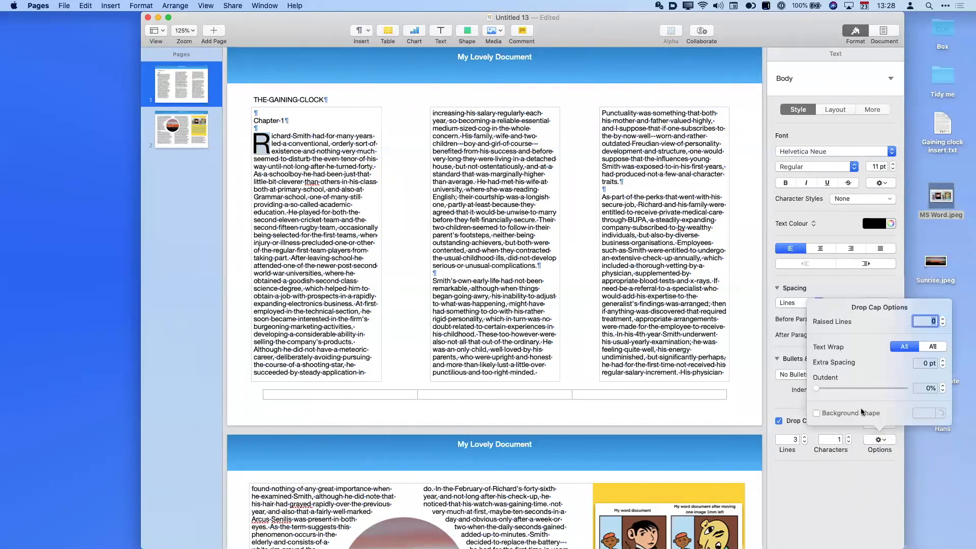
{"action": "left_click", "coordinate": [944, 361]}
{"action": "left_click", "coordinate": [943, 361]}
{"action": "left_click", "coordinate": [943, 361]}
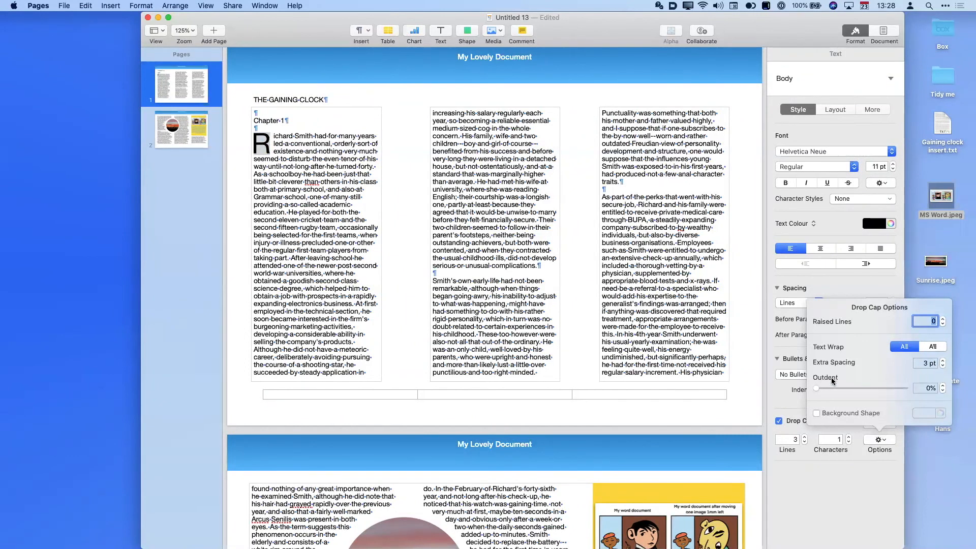
- Give the drop cap a background shape with a dotted border
{"action": "left_click", "coordinate": [817, 413]}
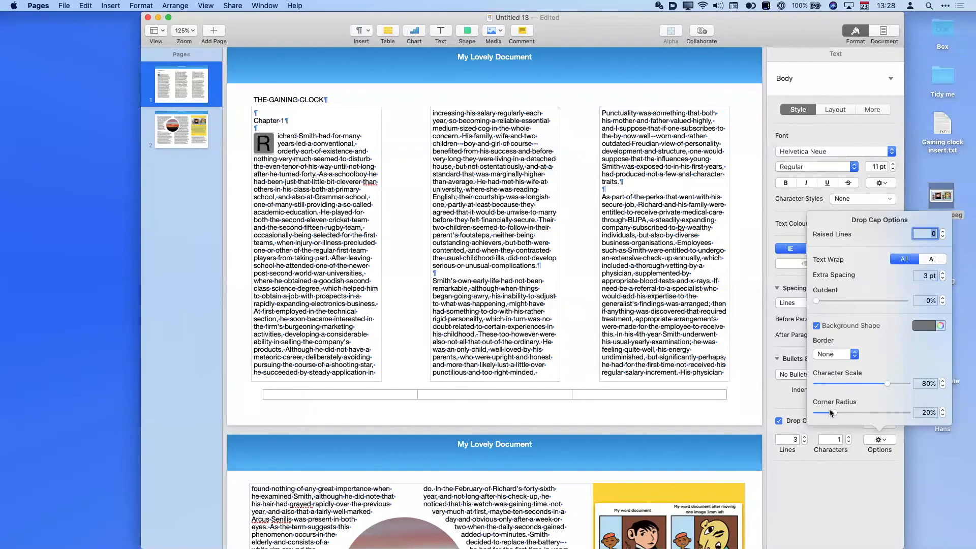
{"action": "left_click", "coordinate": [838, 356]}
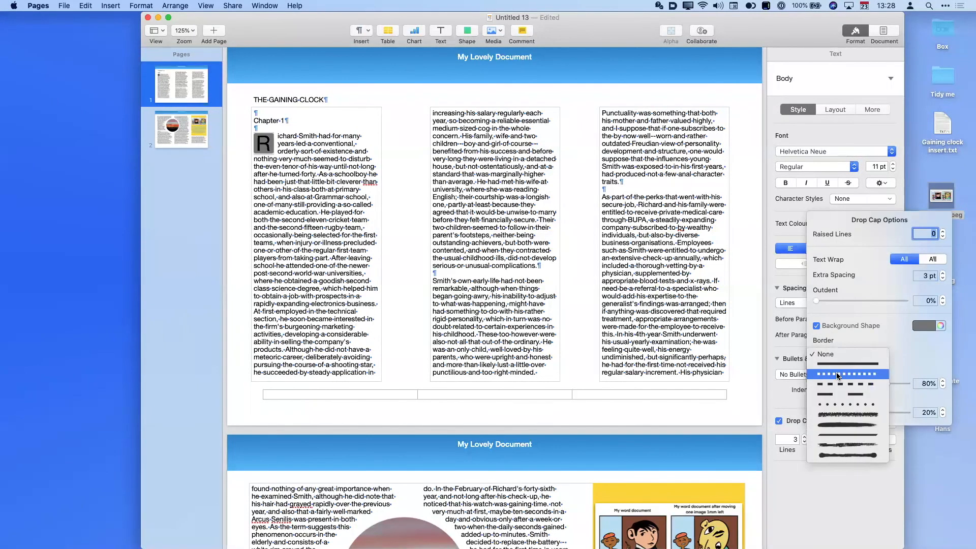
{"action": "left_click", "coordinate": [837, 373]}
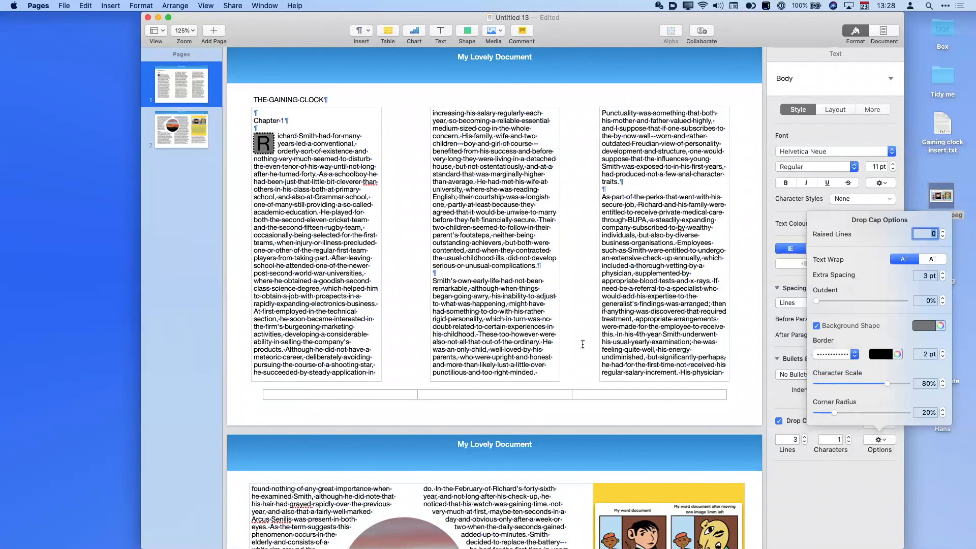
- Colour the drop cap's dotted border and its background shape yellow, and close the drop cap options
{"action": "left_click", "coordinate": [885, 356]}
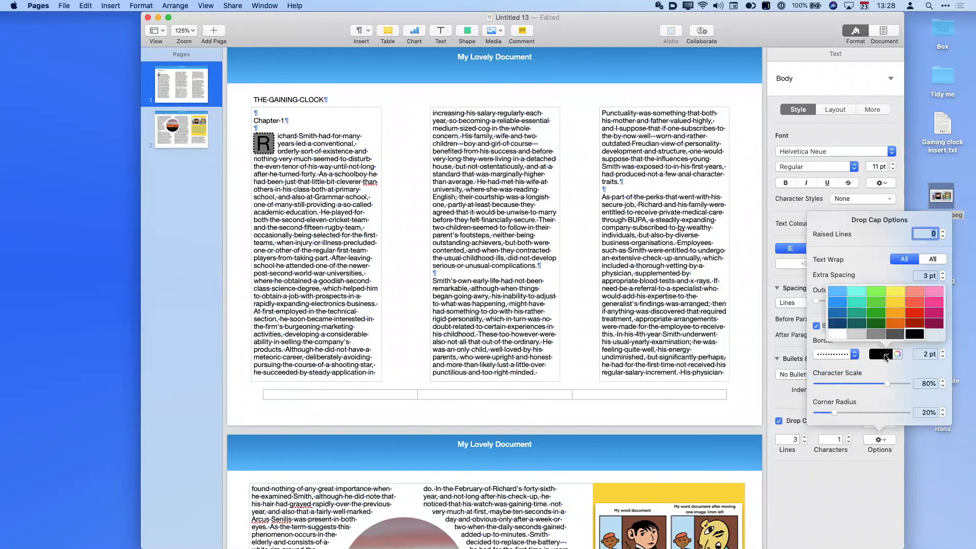
{"action": "left_click", "coordinate": [890, 301]}
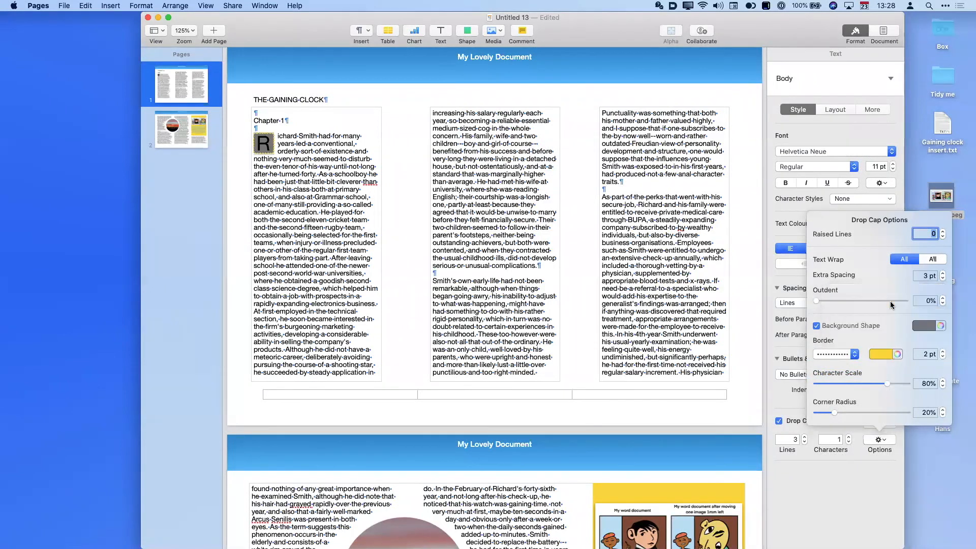
{"action": "left_click", "coordinate": [928, 327]}
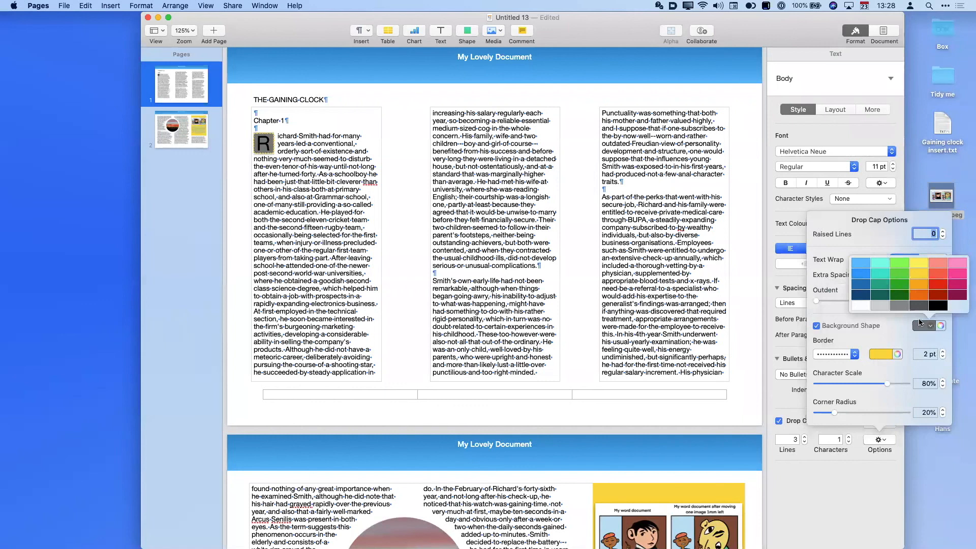
{"action": "left_click", "coordinate": [919, 271]}
{"action": "left_click", "coordinate": [552, 341]}
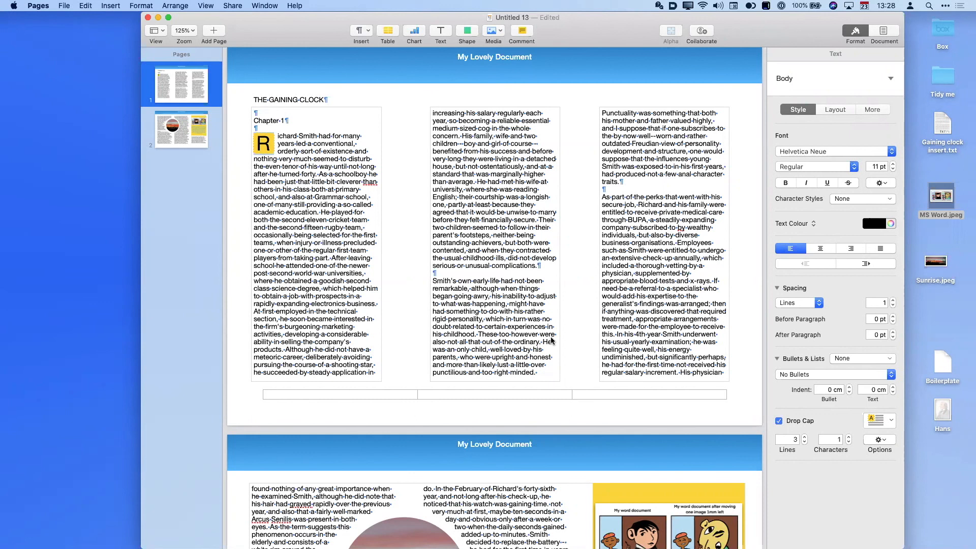
- Delete the drop cap letter at the start of the Chapter 1 paragraph and re-enter it as R
{"action": "key", "text": "BackSpace"}
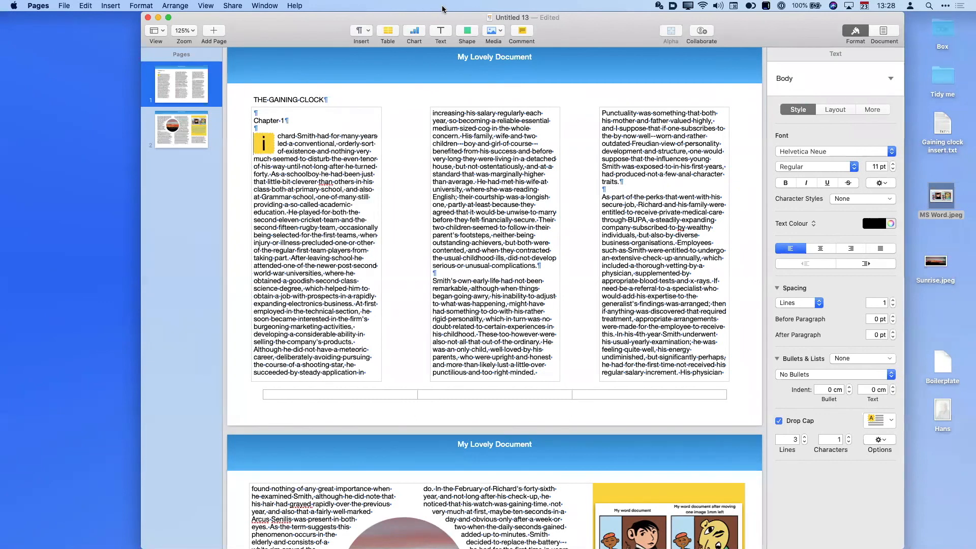
{"action": "type", "text": "R"}
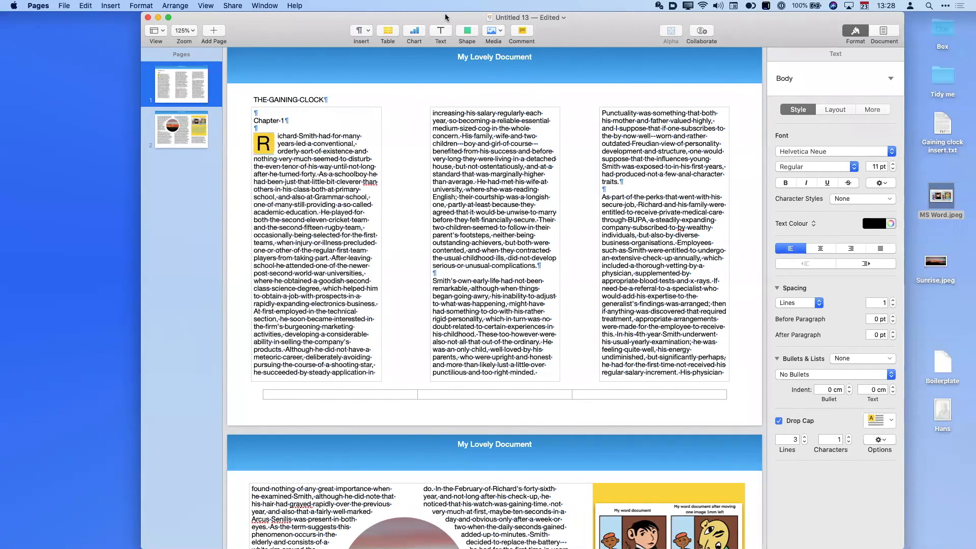
- Leave the drop cap paragraph and switch from Pages to another open application
{"action": "left_click", "coordinate": [599, 50]}
{"action": "key", "text": "super+Tab"}
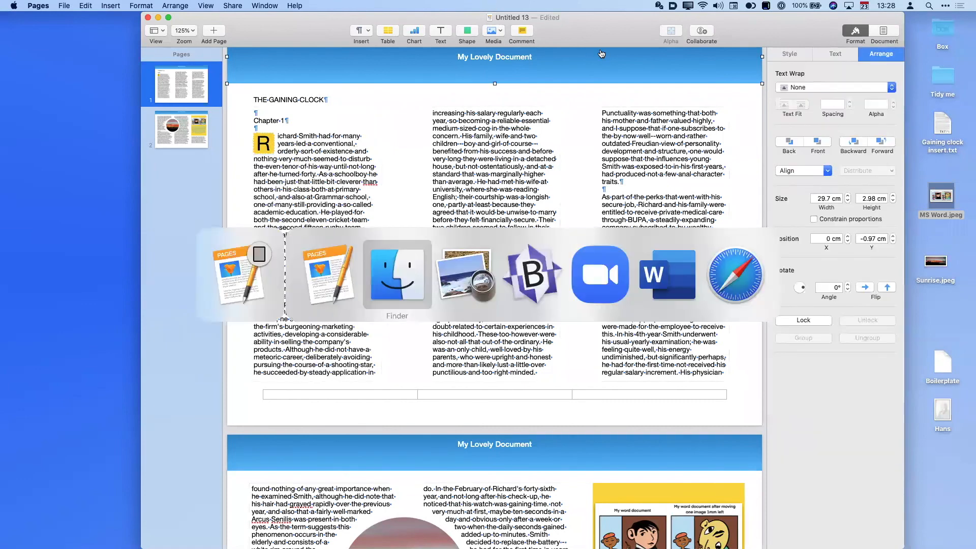